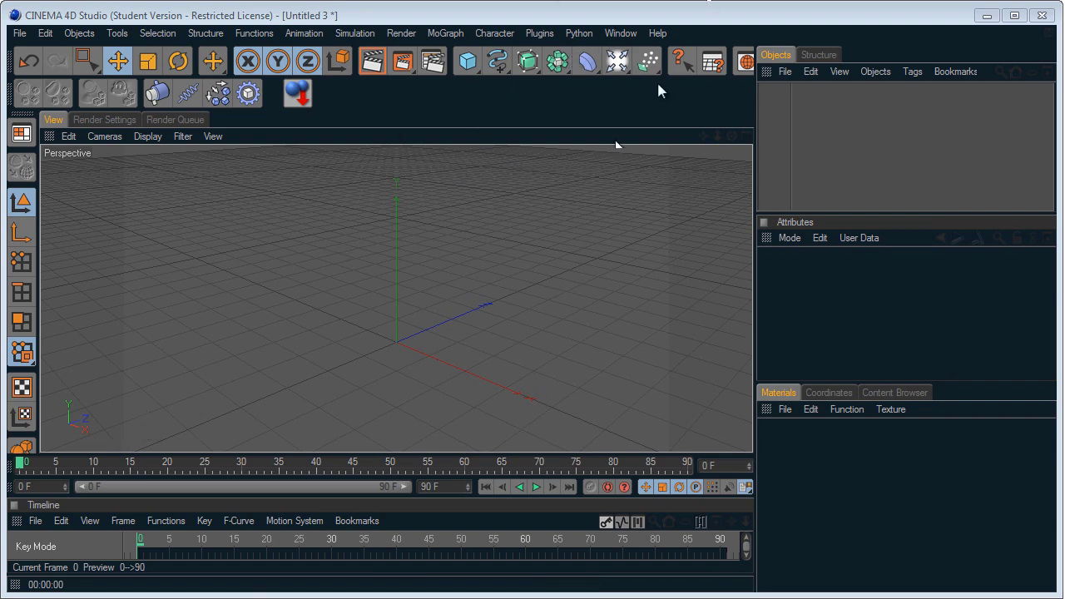
Add a Floor and a 100 cm Sphere to the scene.
{"action": "left_click", "coordinate": [632, 75]}
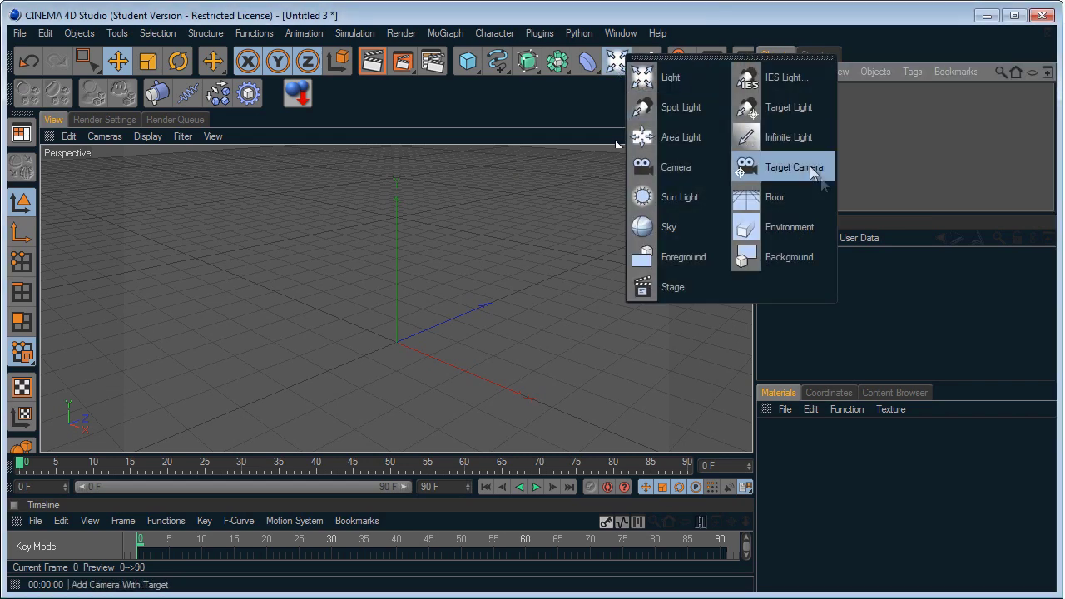
{"action": "left_click", "coordinate": [820, 212]}
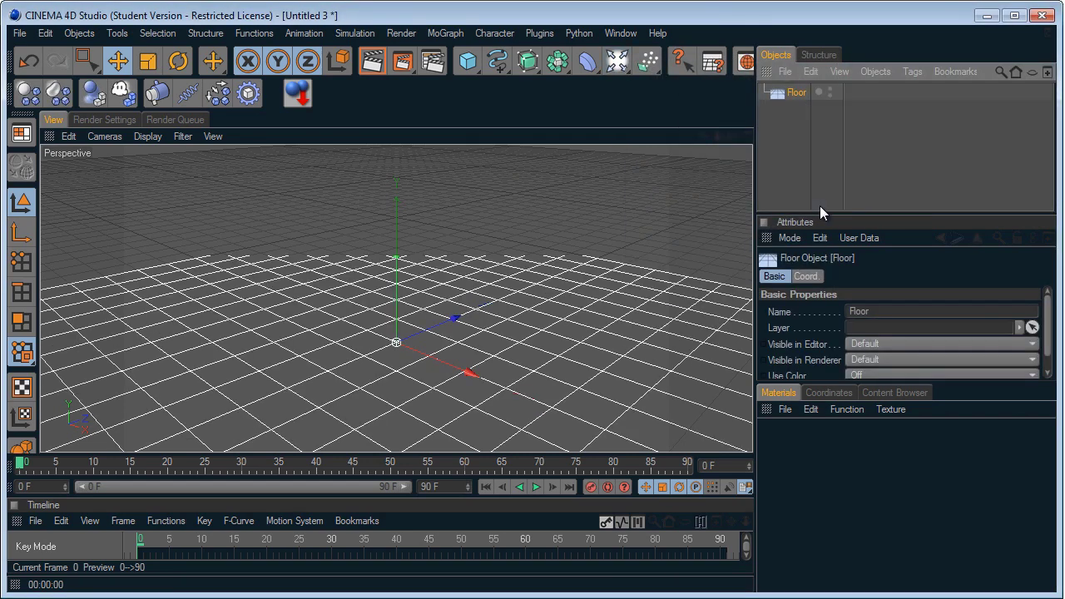
{"action": "left_click", "coordinate": [470, 68]}
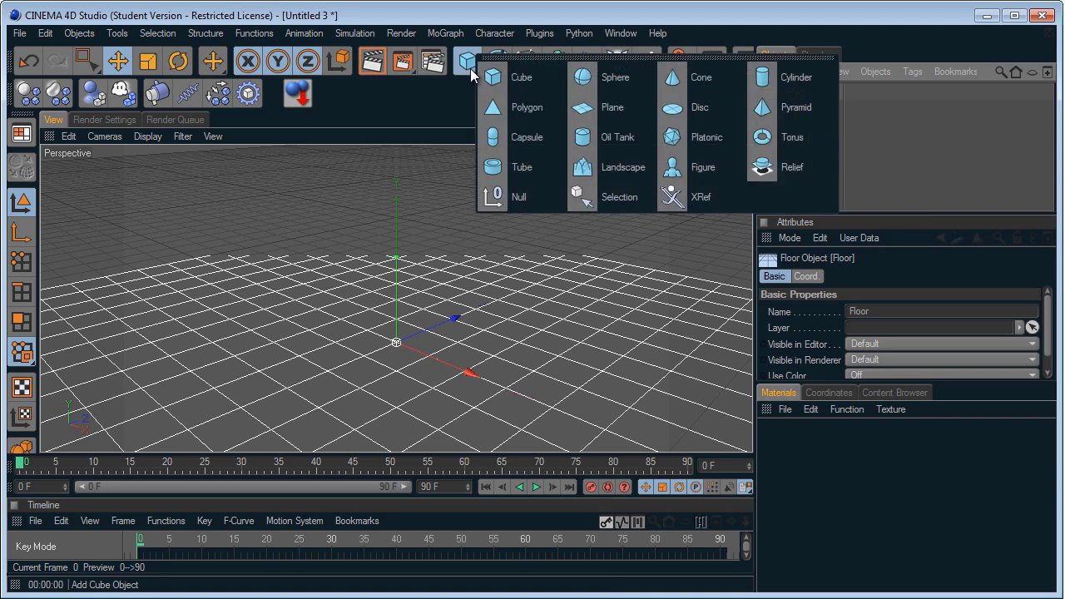
{"action": "left_click", "coordinate": [594, 78]}
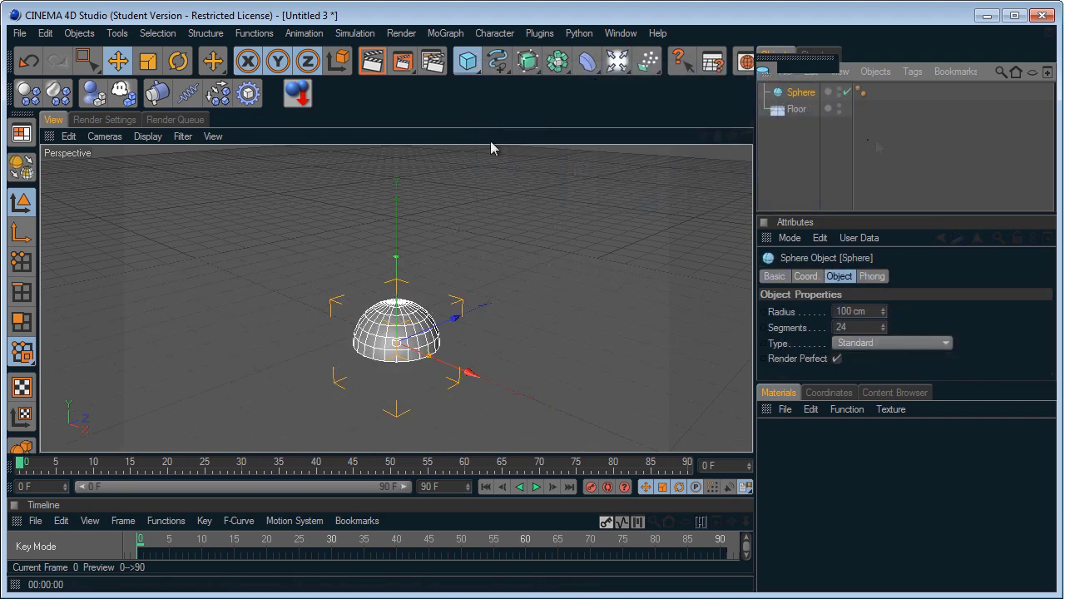
Drop the sphere onto the floor and render a gray-ball preview.
{"action": "left_click", "coordinate": [300, 97]}
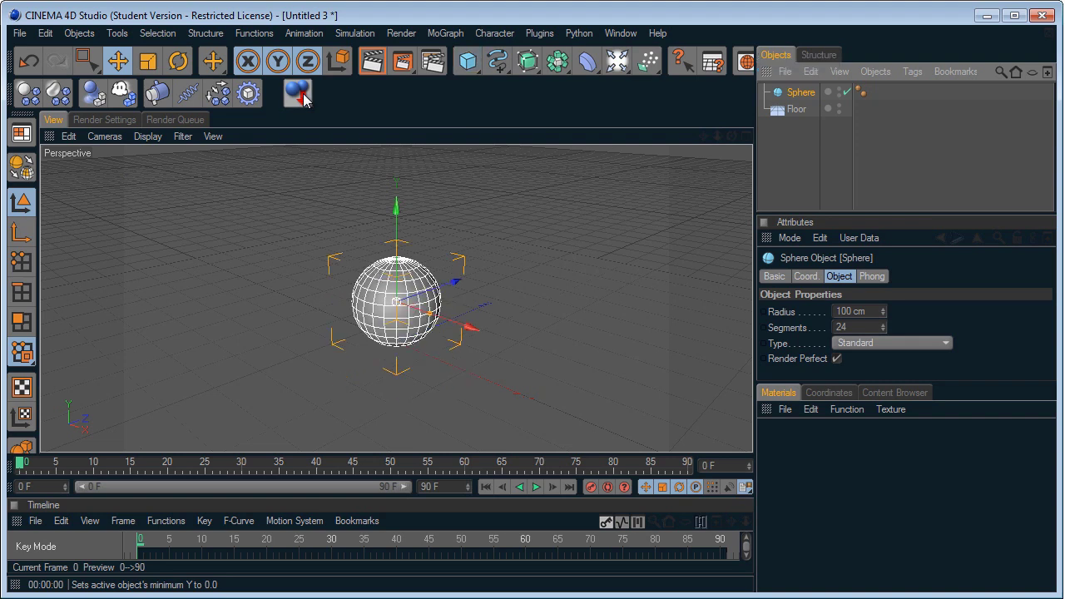
{"action": "left_click", "coordinate": [884, 126]}
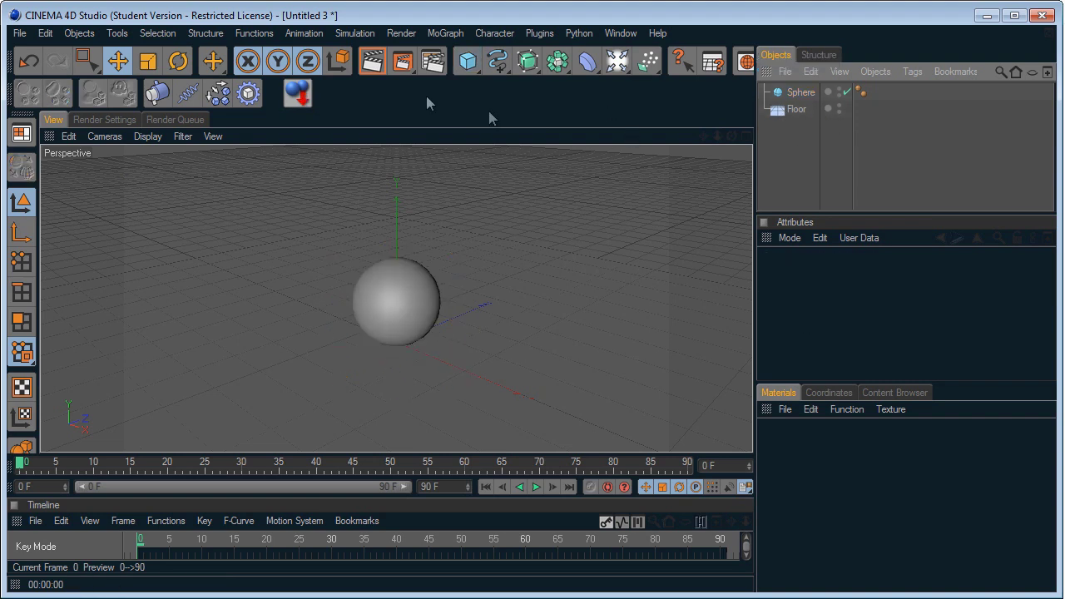
{"action": "left_click", "coordinate": [373, 67]}
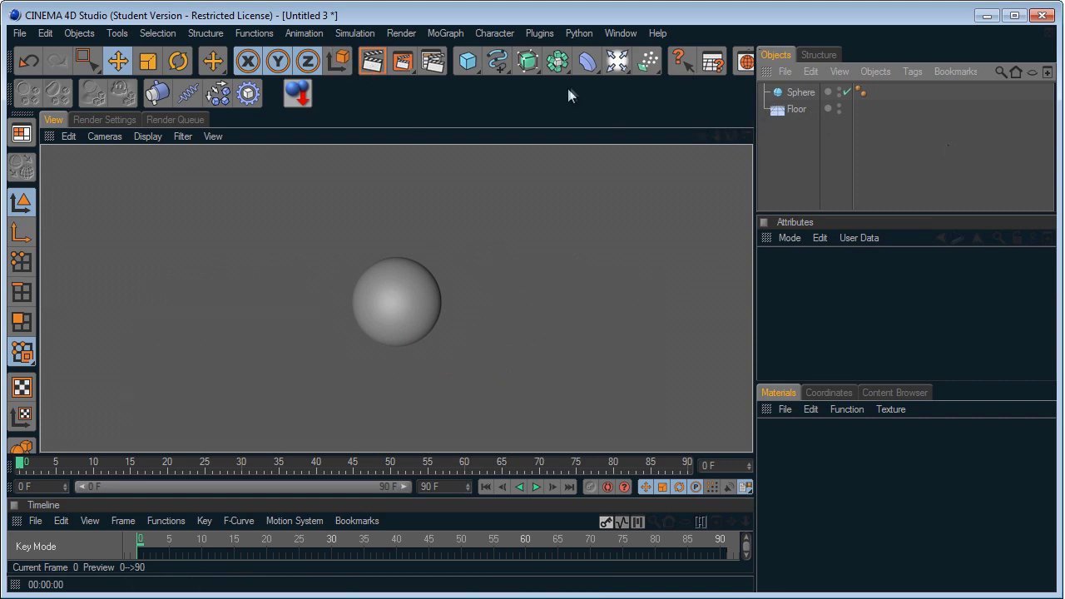
Add a light at 18% intensity tinted 255/243/243 and nest it in a new Array.
{"action": "left_click", "coordinate": [617, 63]}
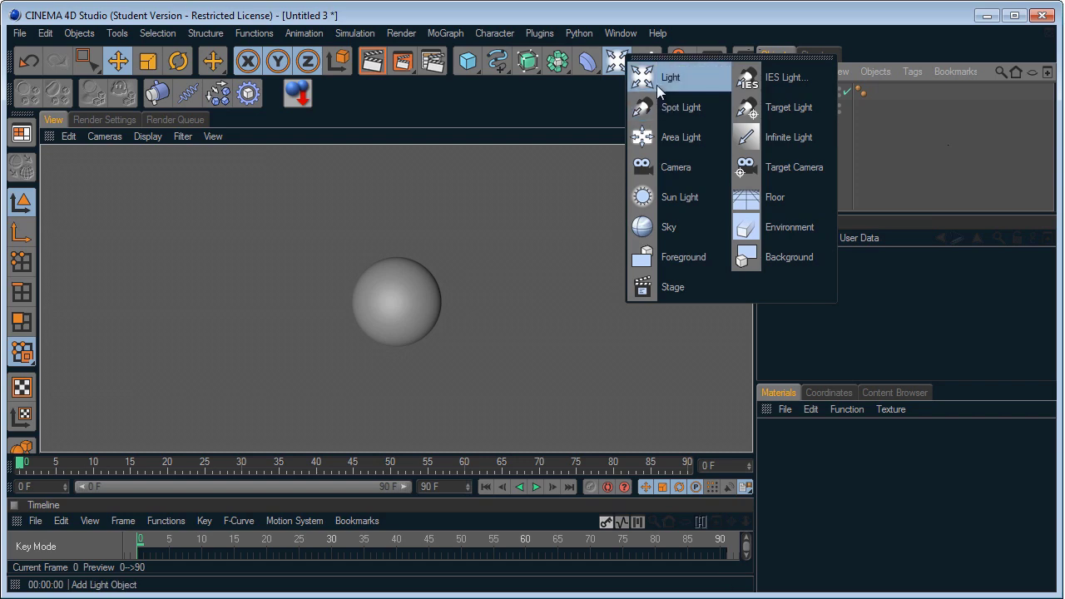
{"action": "left_click", "coordinate": [658, 86]}
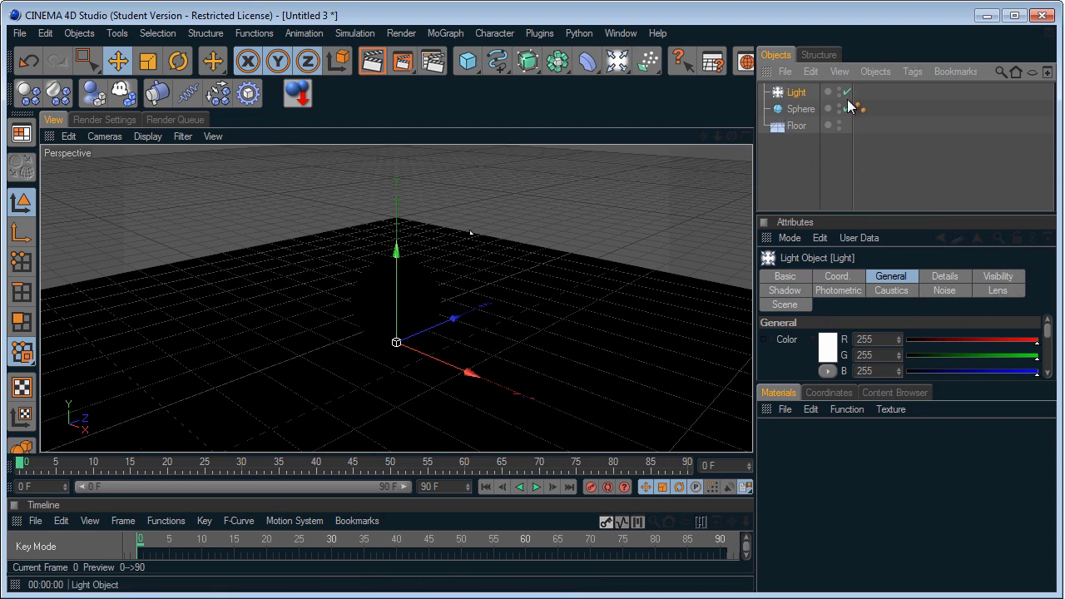
{"action": "left_click_drag", "start_coordinate": [1047, 338], "coordinate": [1046, 348]}
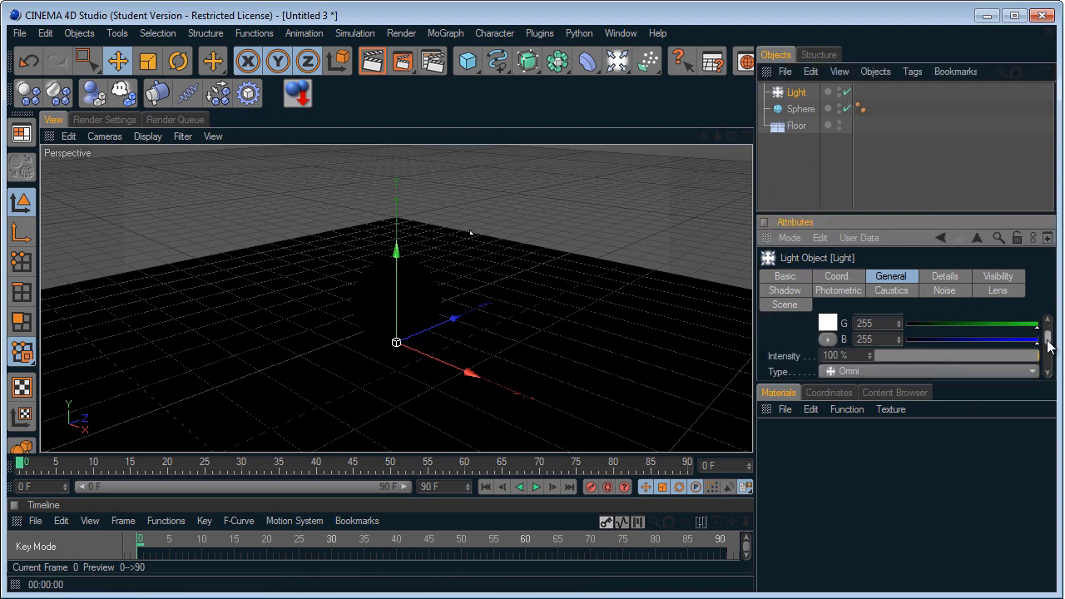
{"action": "left_click_drag", "start_coordinate": [957, 356], "coordinate": [905, 358]}
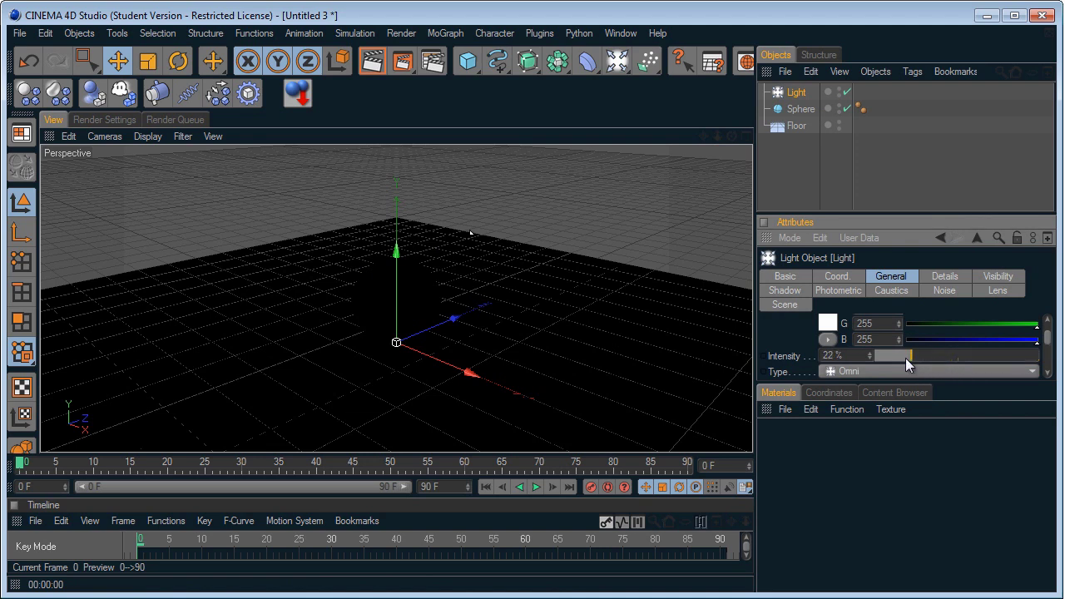
{"action": "mouse_move", "coordinate": [1047, 340]}
{"action": "left_mouse_down"}
{"action": "mouse_move", "coordinate": [1047, 330]}
{"action": "mouse_move", "coordinate": [1032, 352]}
{"action": "left_mouse_up"}
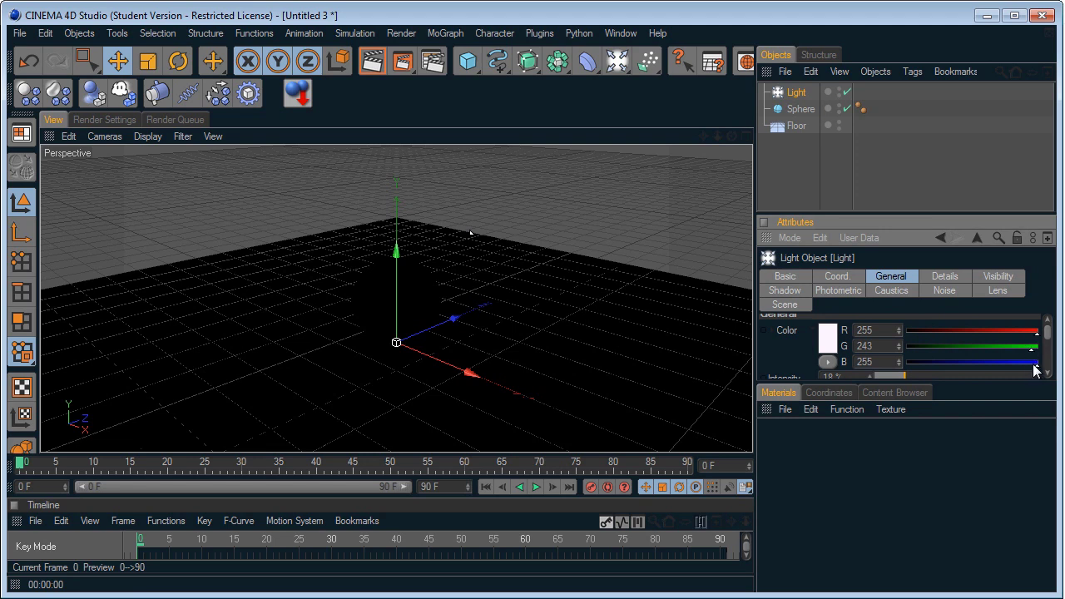
{"action": "left_click_drag", "start_coordinate": [1037, 363], "coordinate": [1033, 372]}
{"action": "left_click_drag", "start_coordinate": [560, 73], "coordinate": [625, 80]}
{"action": "left_click_drag", "start_coordinate": [804, 109], "coordinate": [801, 98]}
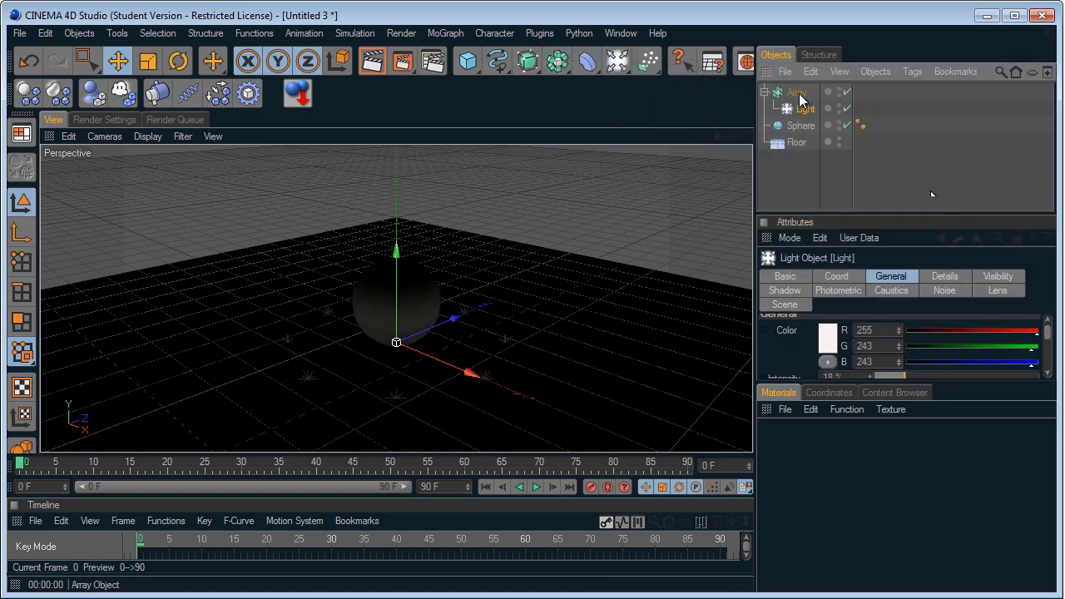
Render a lighting check preview and select the Light inside the Array.
{"action": "left_click", "coordinate": [964, 116]}
{"action": "left_click", "coordinate": [374, 63]}
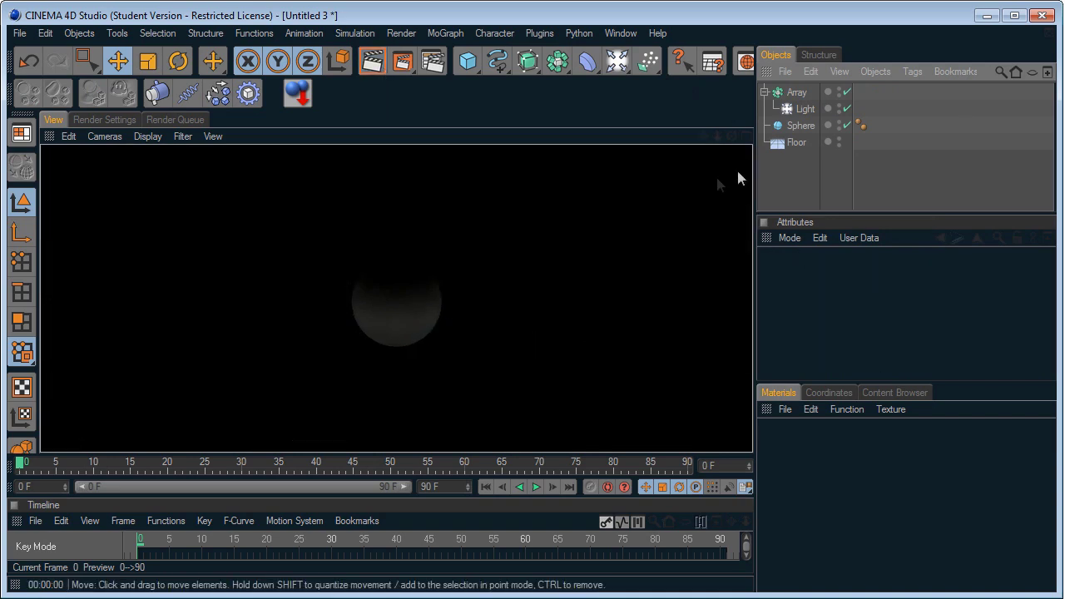
{"action": "left_click", "coordinate": [799, 97]}
{"action": "left_click", "coordinate": [805, 111]}
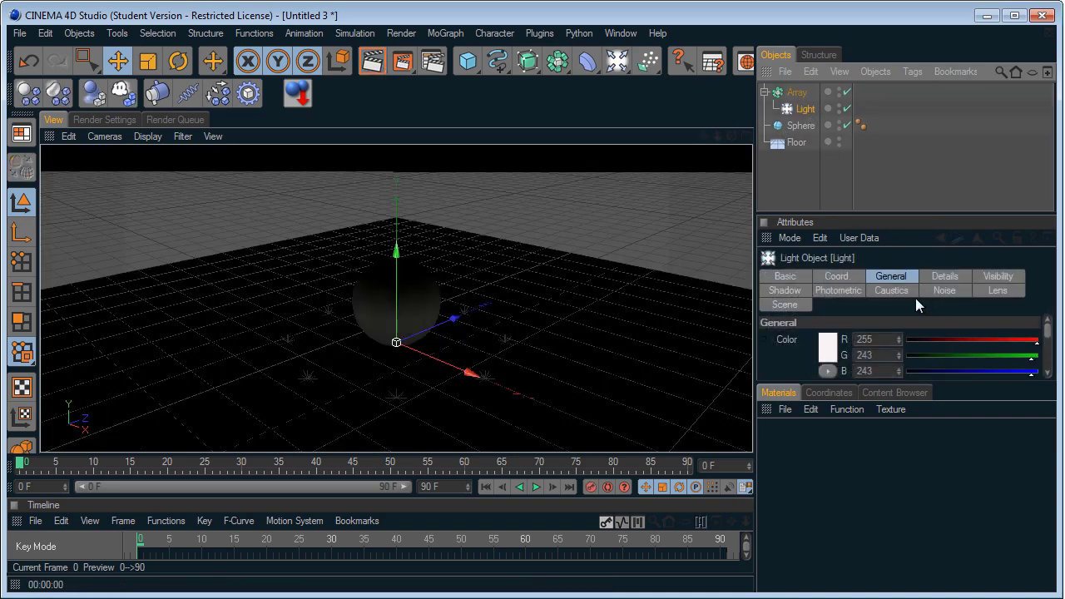
Set the light's shadow type to Shadow Maps (Soft) and render a preview.
{"action": "left_click", "coordinate": [784, 290]}
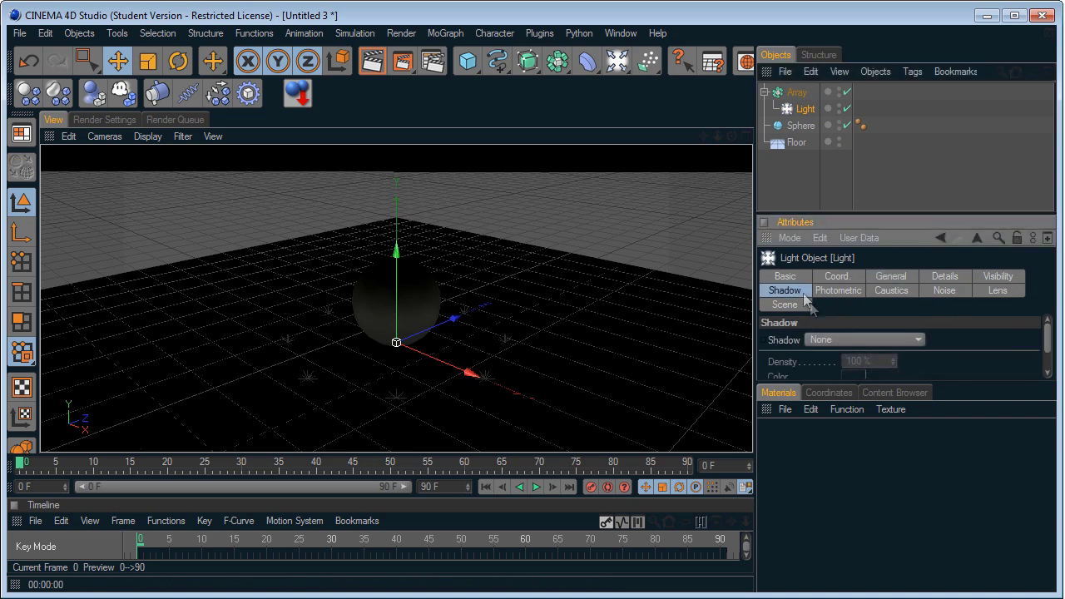
{"action": "left_click", "coordinate": [864, 339]}
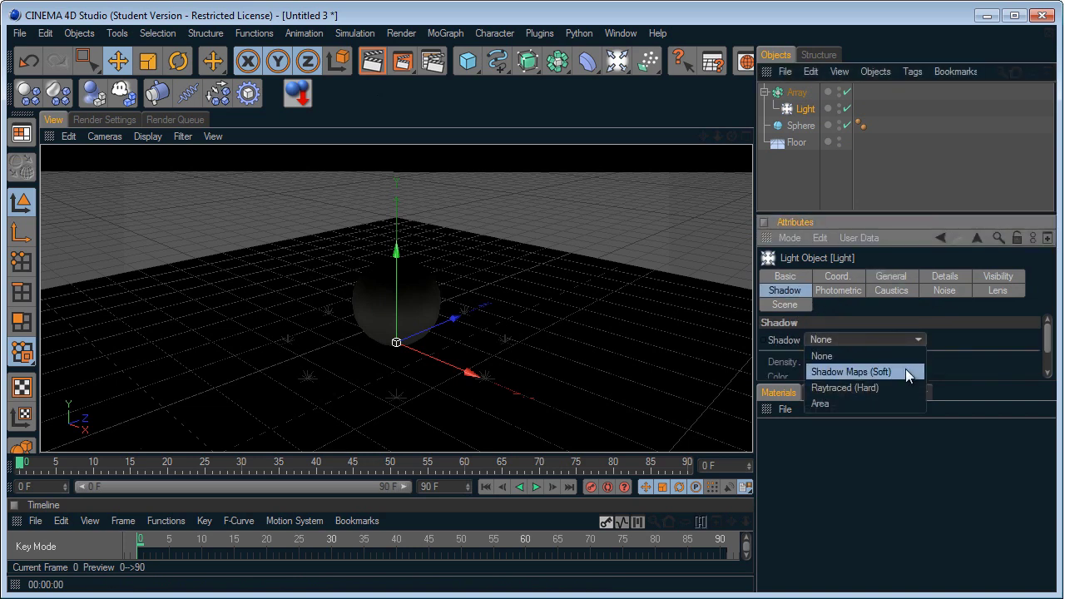
{"action": "left_click", "coordinate": [797, 291]}
{"action": "left_click", "coordinate": [835, 337]}
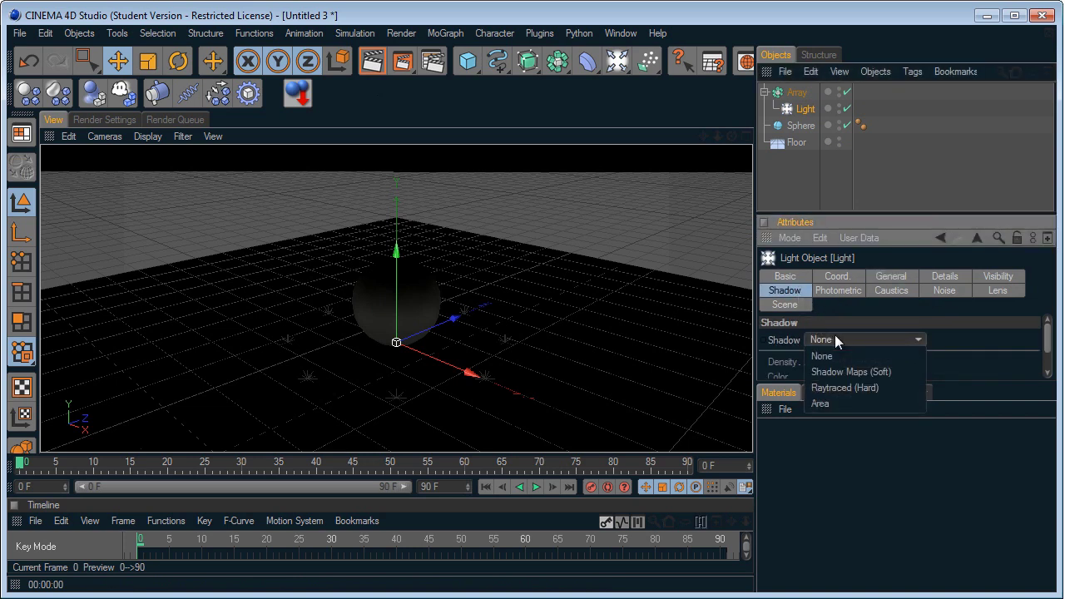
{"action": "left_click", "coordinate": [876, 375]}
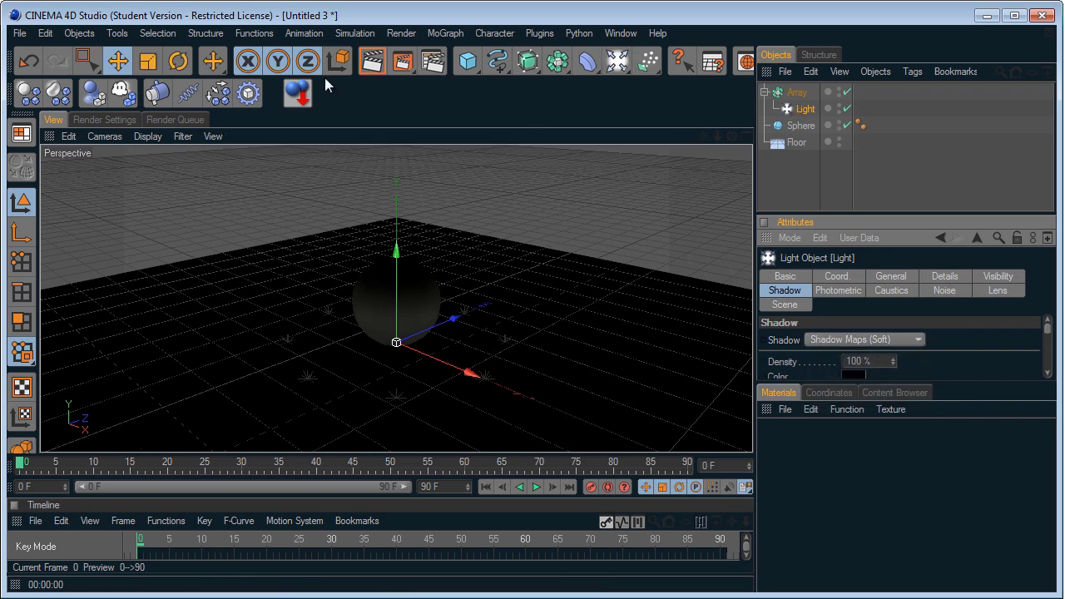
{"action": "left_click", "coordinate": [371, 71]}
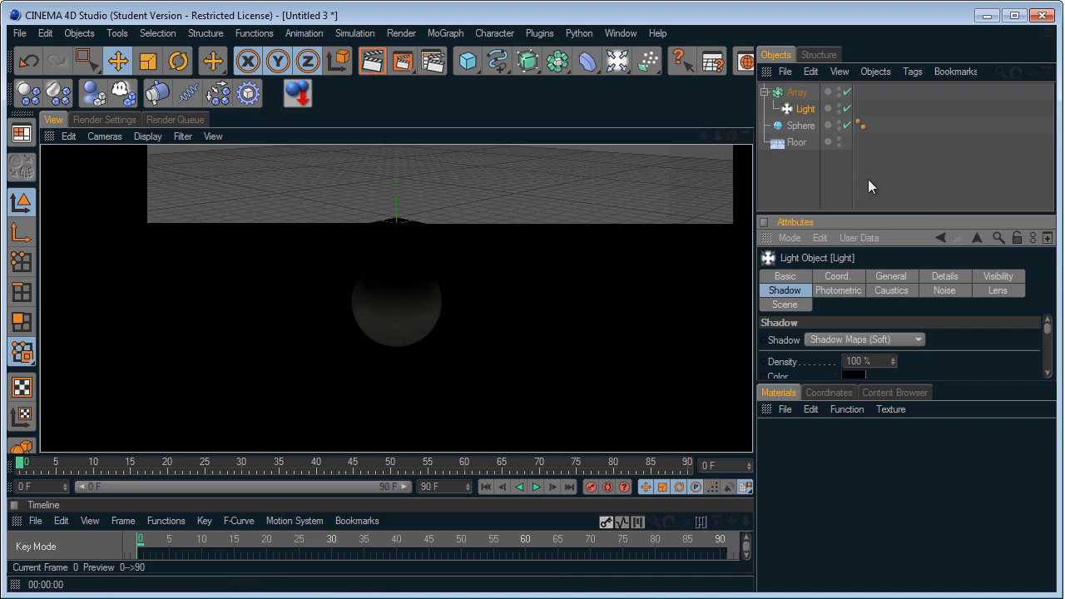
Raise the arrayed light's intensity to 27% and render the soft-shadowed scene.
{"action": "left_click", "coordinate": [797, 93]}
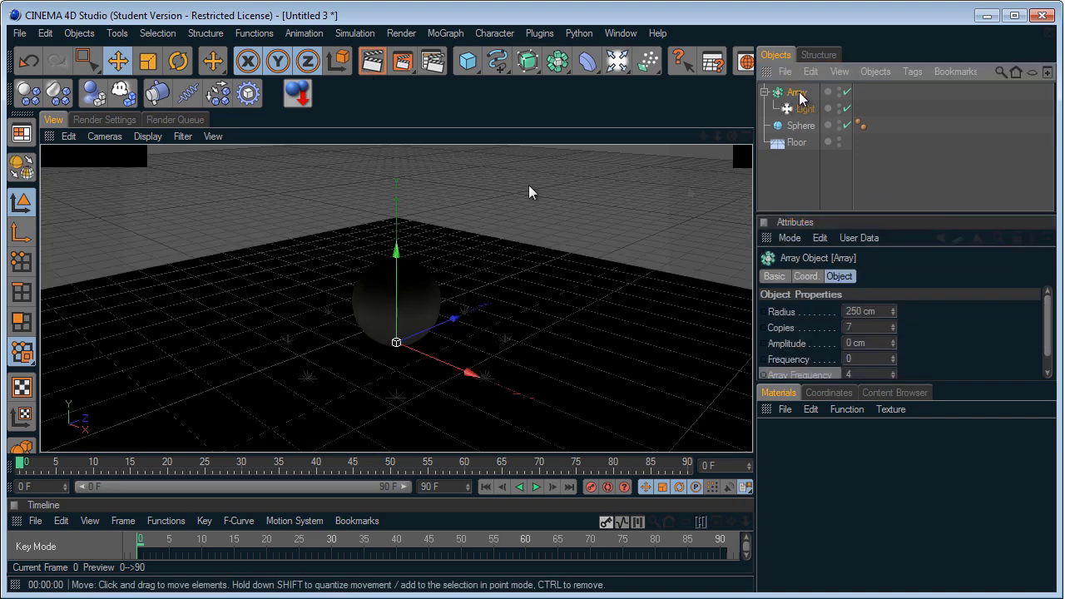
{"action": "key", "text": "ctrl+r"}
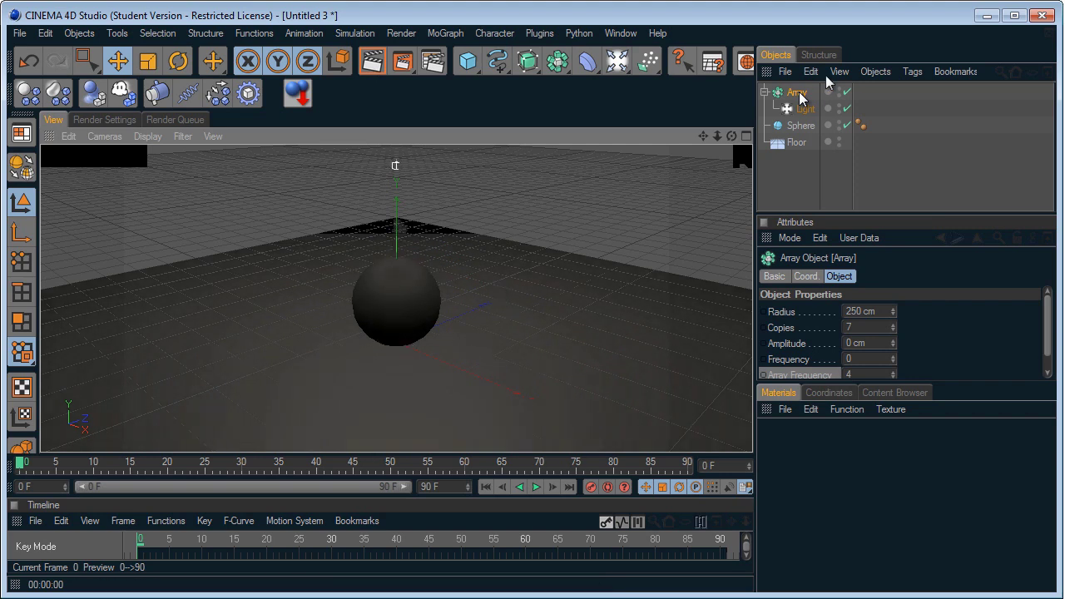
{"action": "left_click", "coordinate": [787, 115]}
{"action": "left_click", "coordinate": [886, 277]}
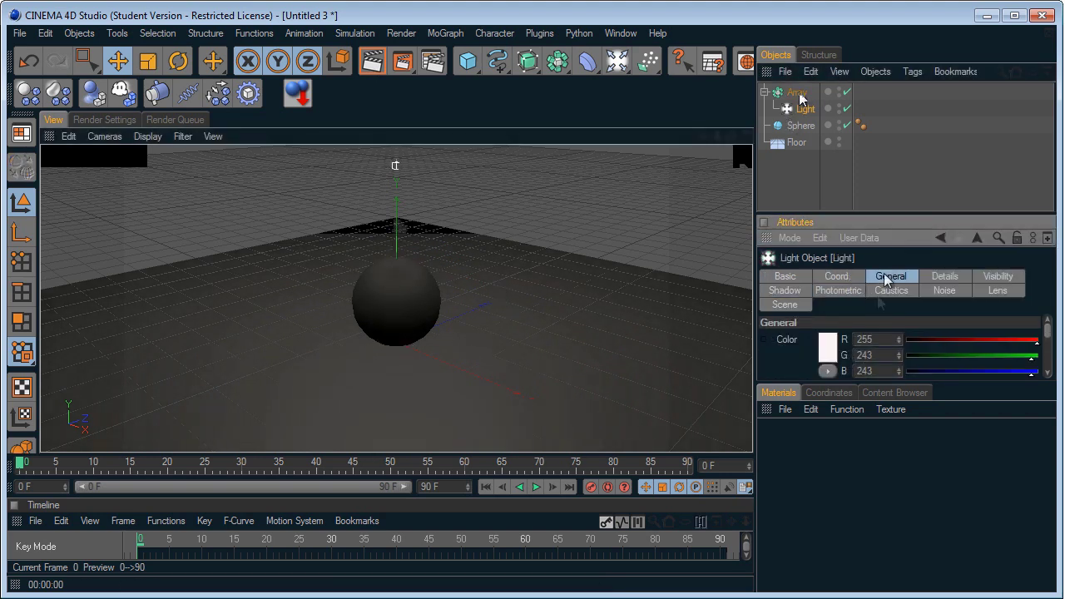
{"action": "left_click_drag", "start_coordinate": [1050, 327], "coordinate": [1050, 342]}
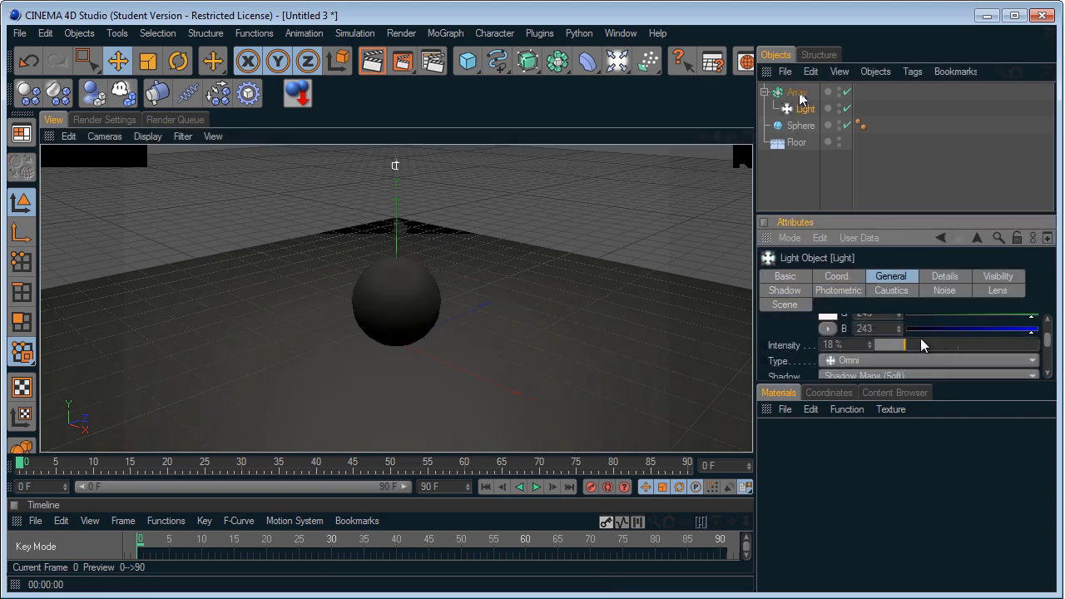
{"action": "left_click", "coordinate": [920, 343]}
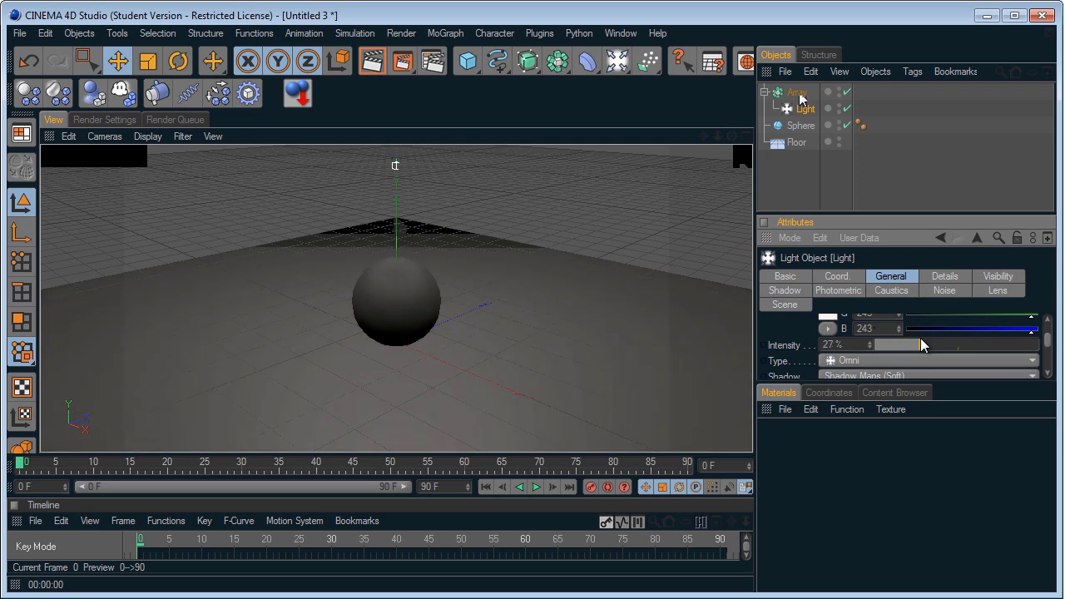
{"action": "left_click", "coordinate": [372, 62]}
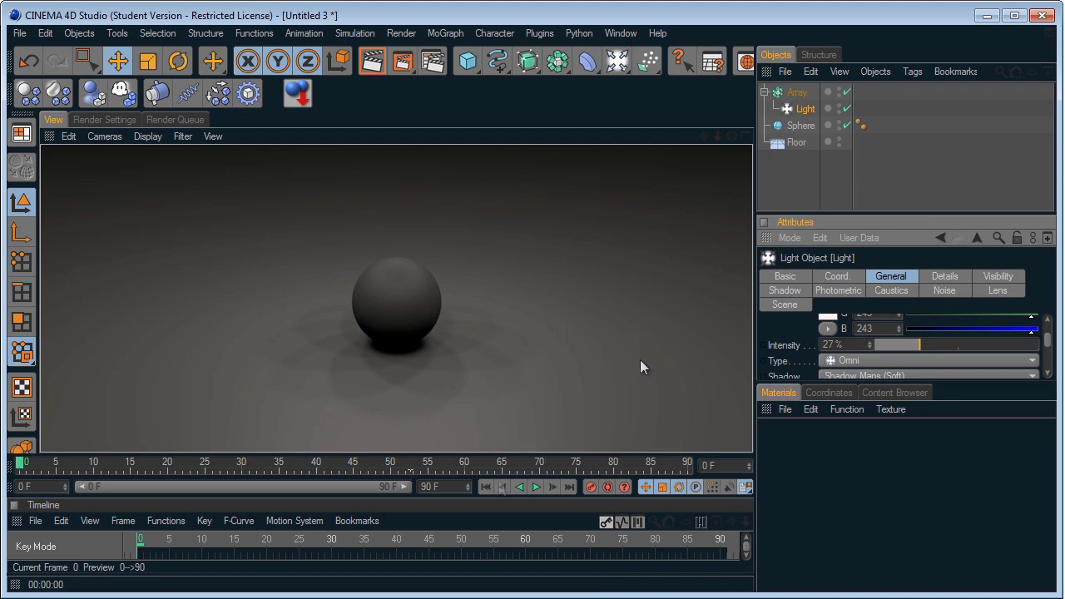
Tilt the light Array around one axis and render a preview.
{"action": "left_click", "coordinate": [795, 92]}
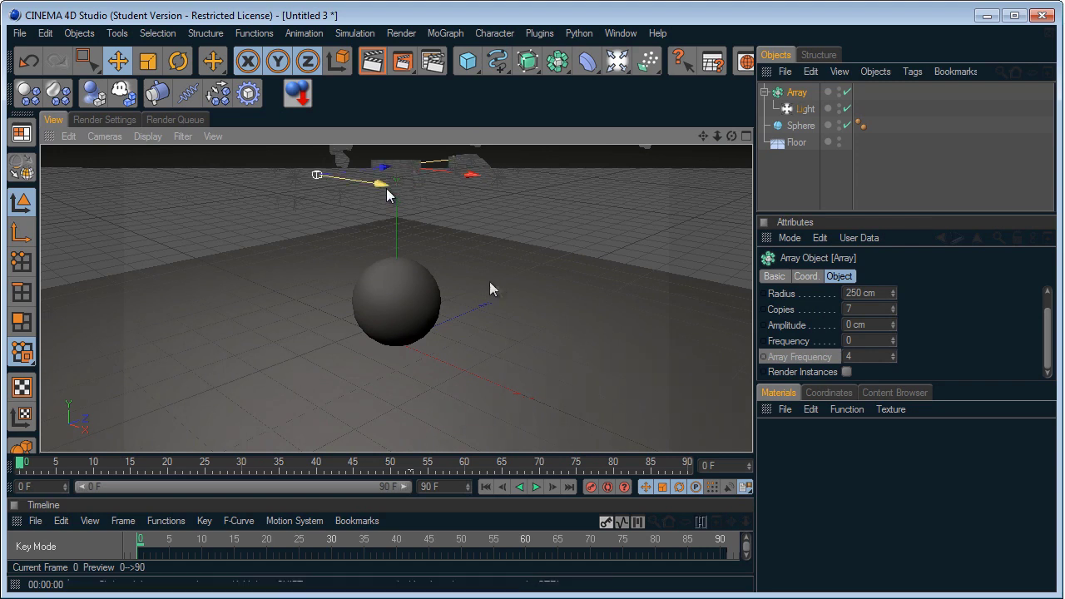
{"action": "left_click", "coordinate": [177, 60]}
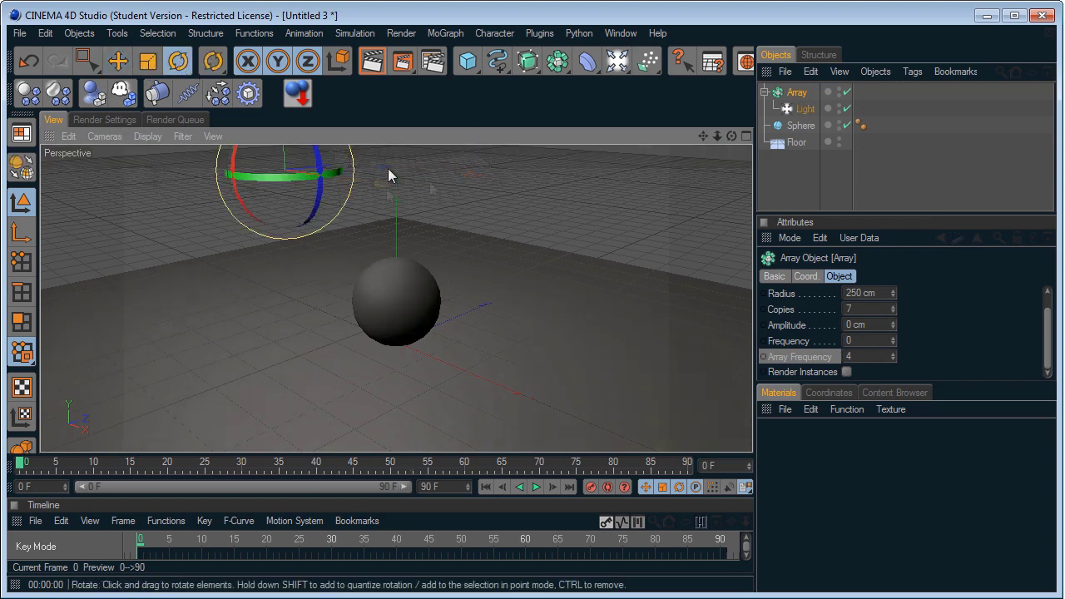
{"action": "left_click_drag", "start_coordinate": [233, 158], "coordinate": [321, 166]}
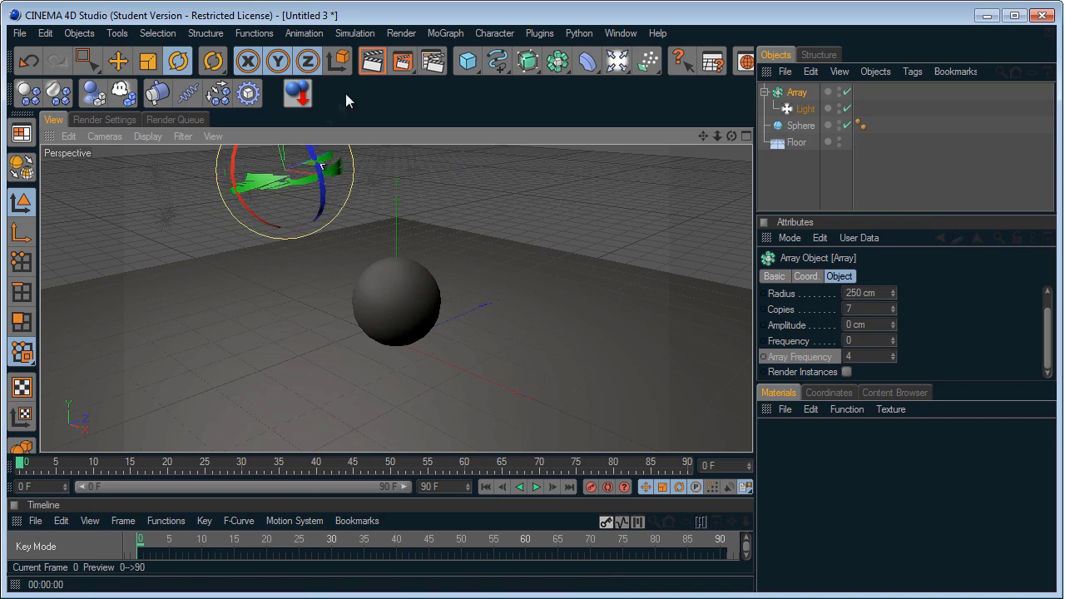
{"action": "left_click", "coordinate": [374, 63]}
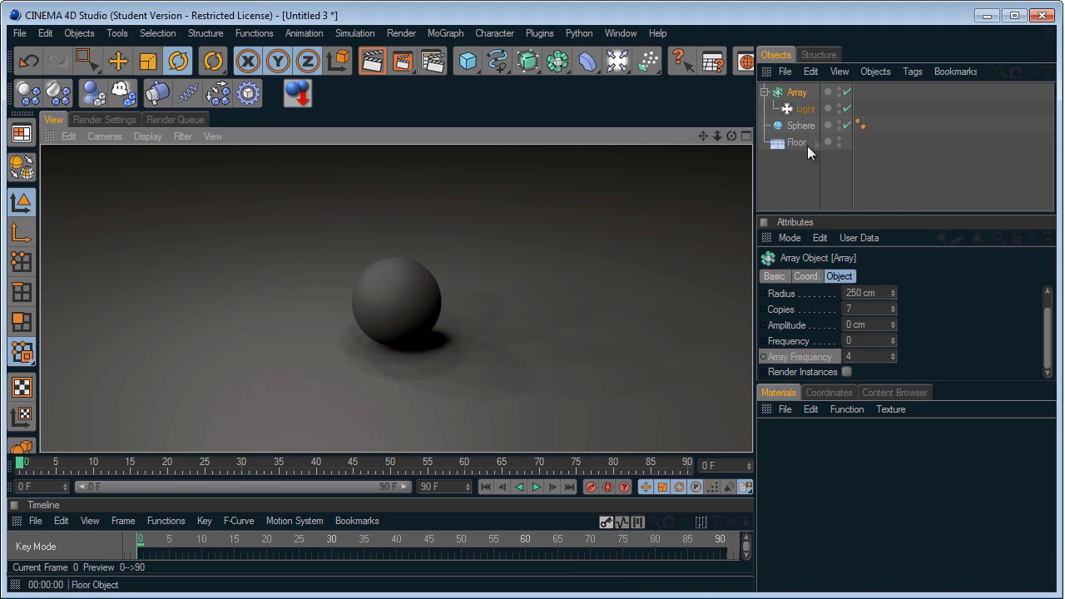
{"action": "left_click", "coordinate": [791, 92]}
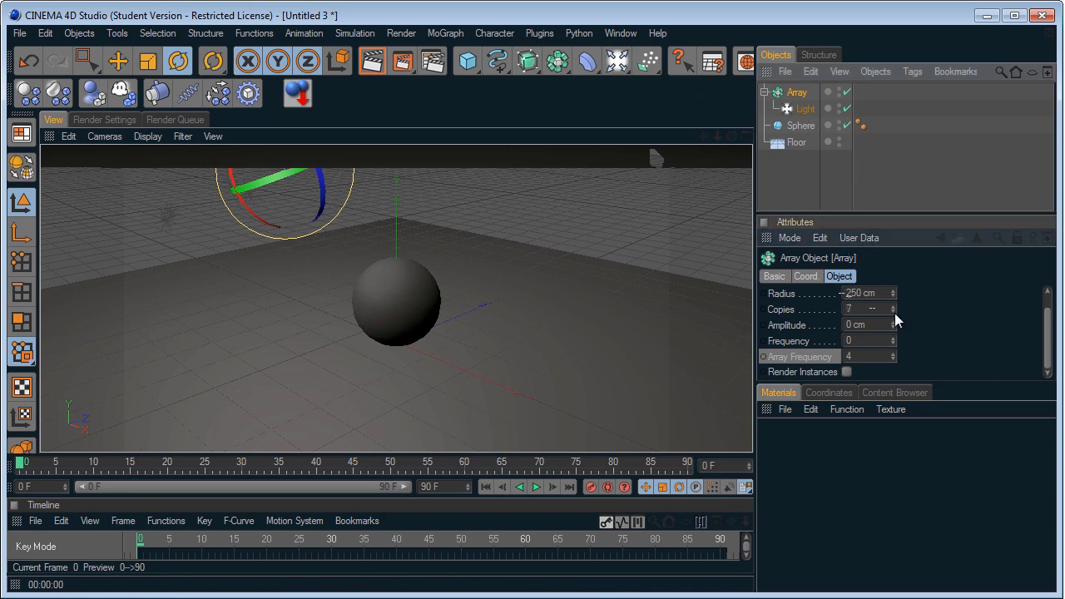
Reduce the Array copies from 7 to 3 and render a preview.
{"action": "left_click_drag", "start_coordinate": [895, 313], "coordinate": [895, 313]}
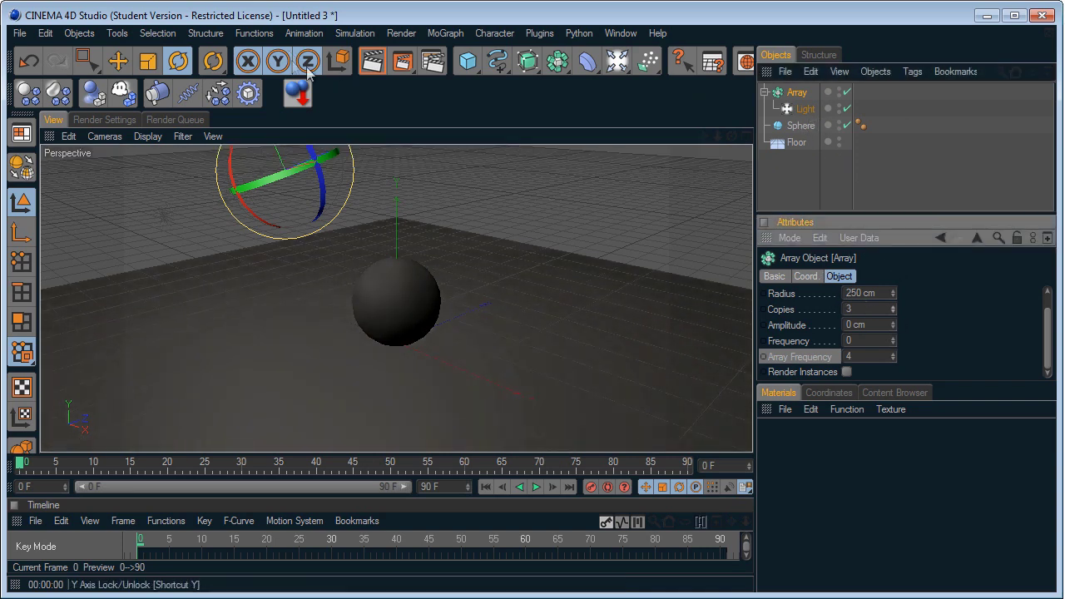
{"action": "left_click", "coordinate": [372, 61]}
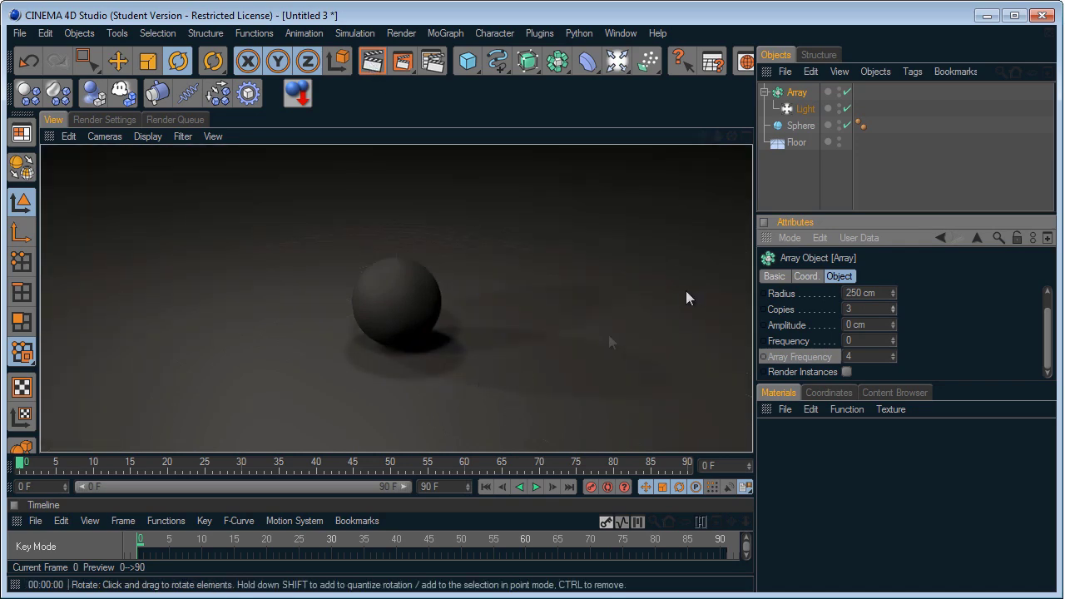
{"action": "left_click", "coordinate": [807, 98]}
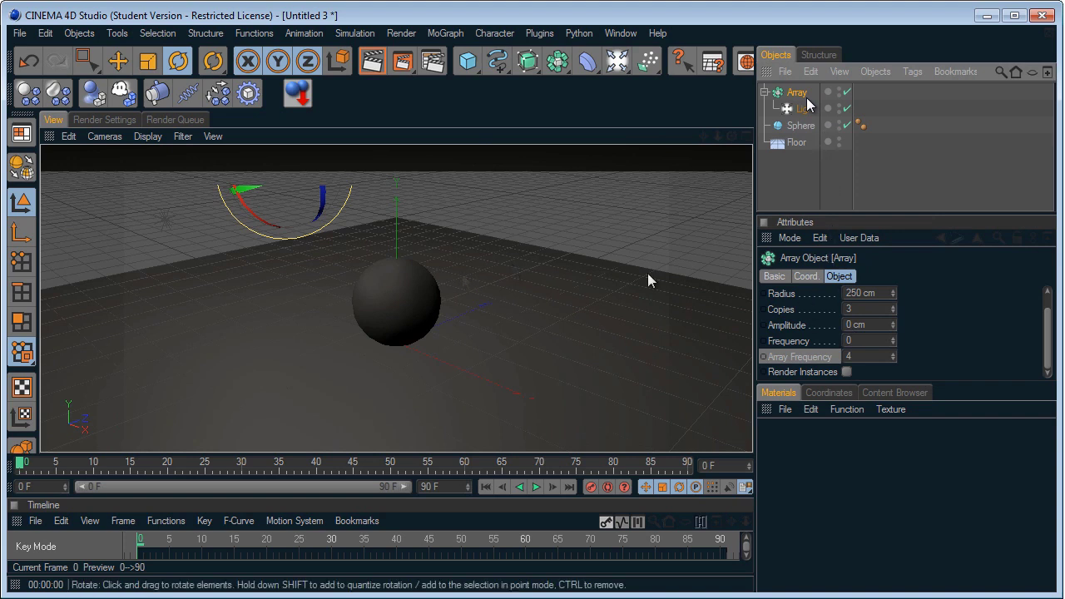
Raise the arrayed light's intensity to 38% and check it with a render.
{"action": "left_click", "coordinate": [804, 109]}
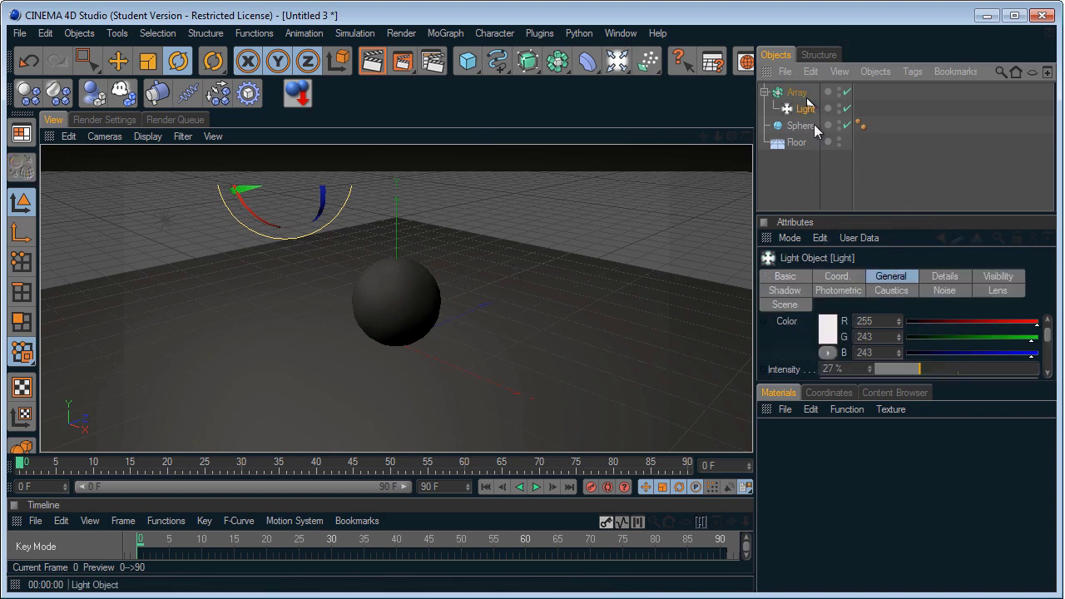
{"action": "left_click_drag", "start_coordinate": [936, 367], "coordinate": [938, 367]}
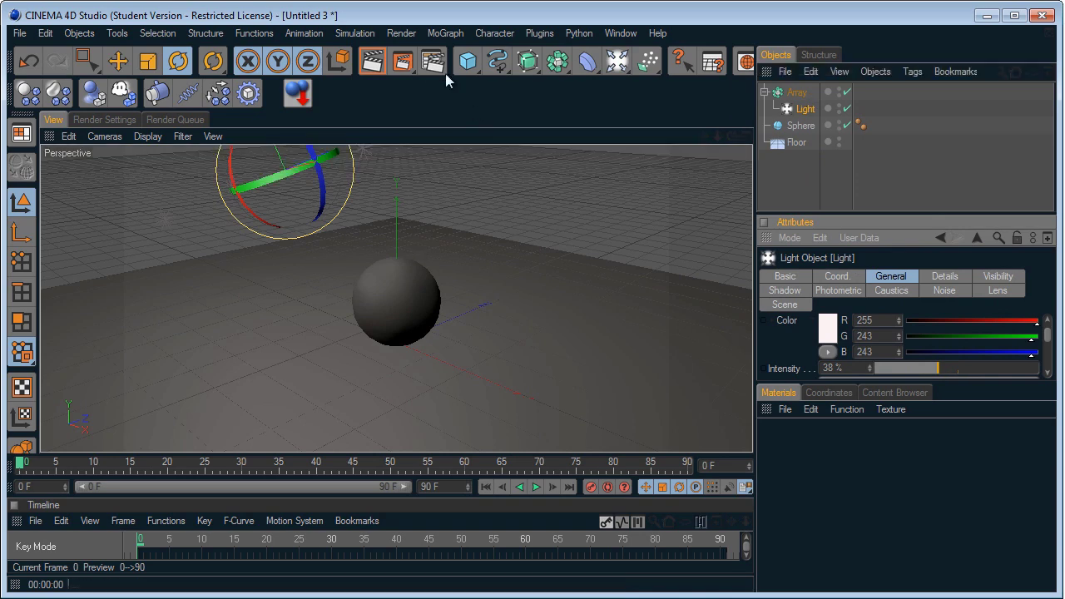
{"action": "left_click", "coordinate": [371, 66]}
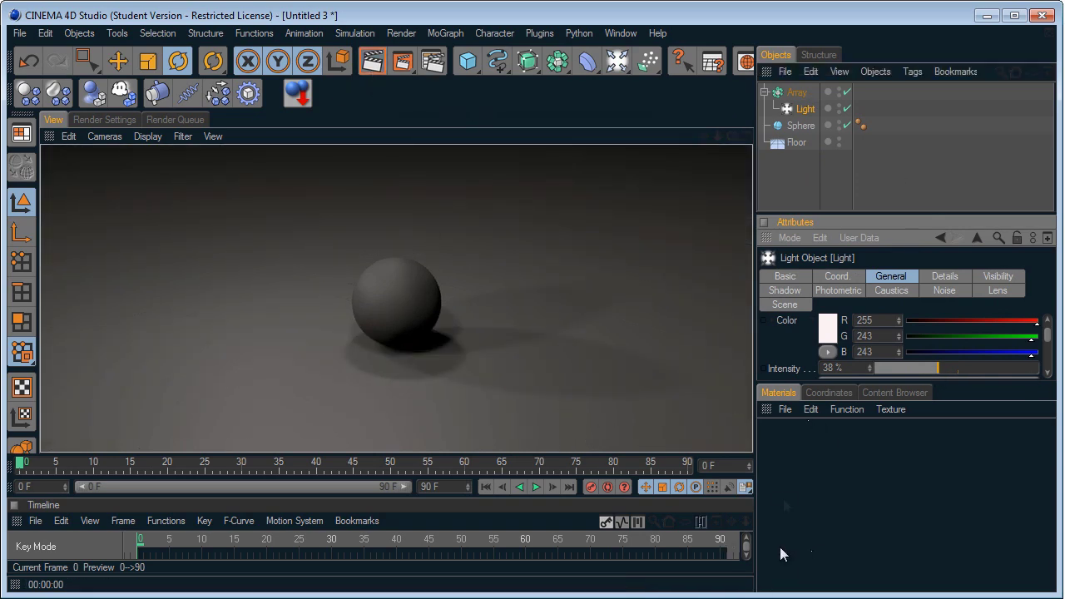
{"action": "left_click", "coordinate": [783, 492]}
Create a new material Mat with colour 255/204/0.
{"action": "double_click", "coordinate": [792, 462]}
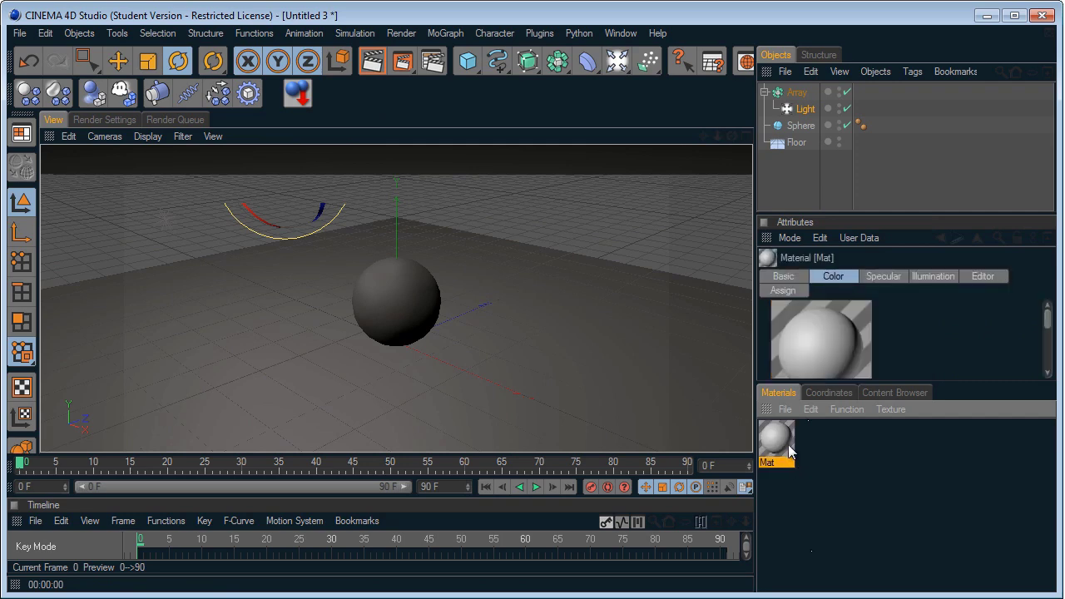
{"action": "double_click", "coordinate": [791, 457]}
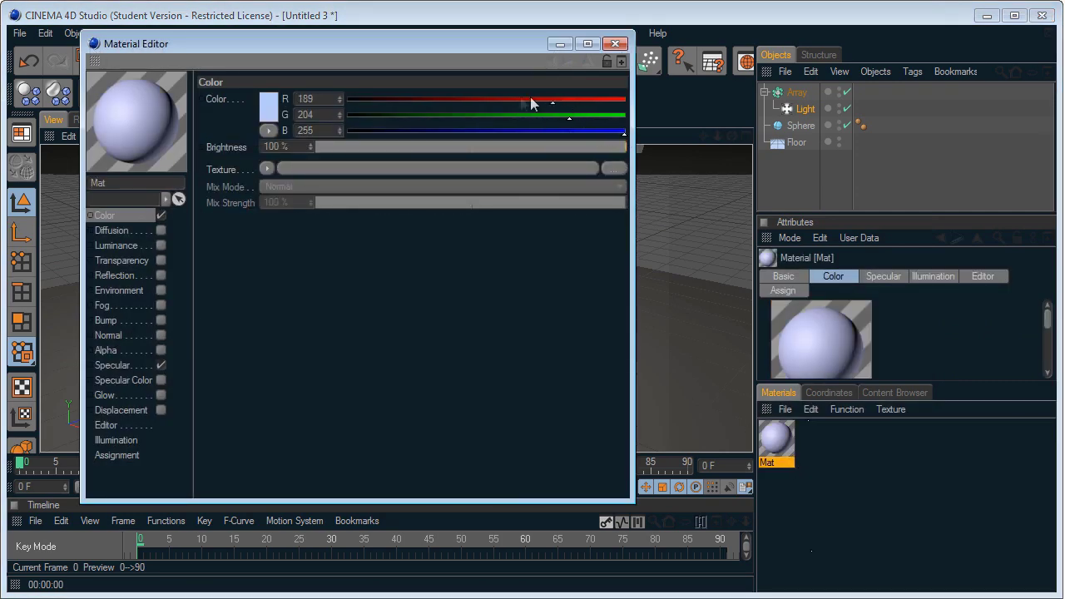
{"action": "left_click_drag", "start_coordinate": [531, 98], "coordinate": [346, 141]}
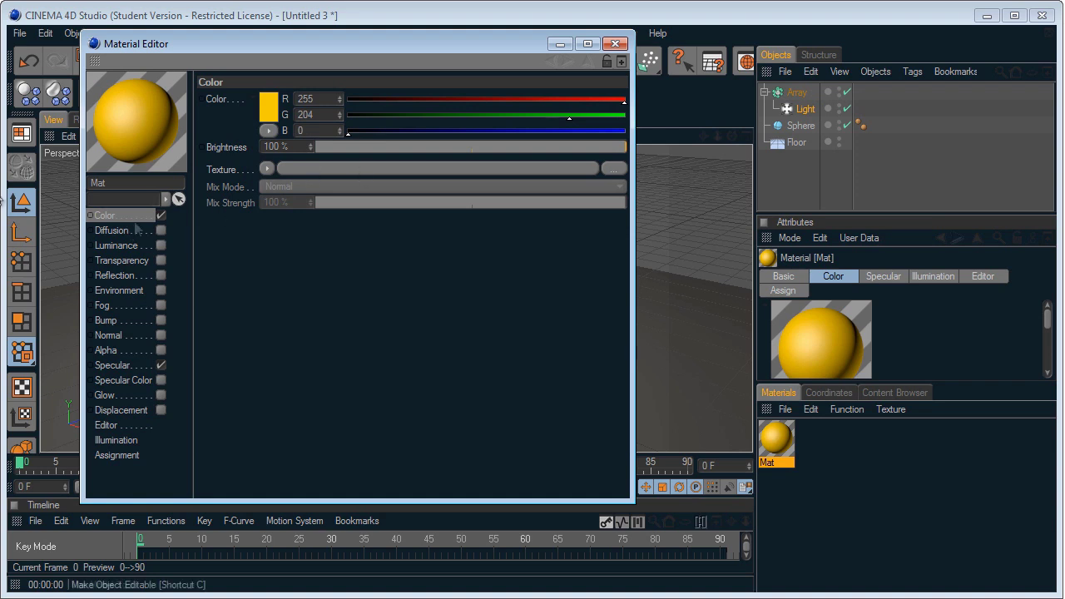
Enable Fresnel reflection on Mat at 27% brightness and 56% mix strength.
{"action": "left_click", "coordinate": [162, 276]}
{"action": "left_click", "coordinate": [161, 276]}
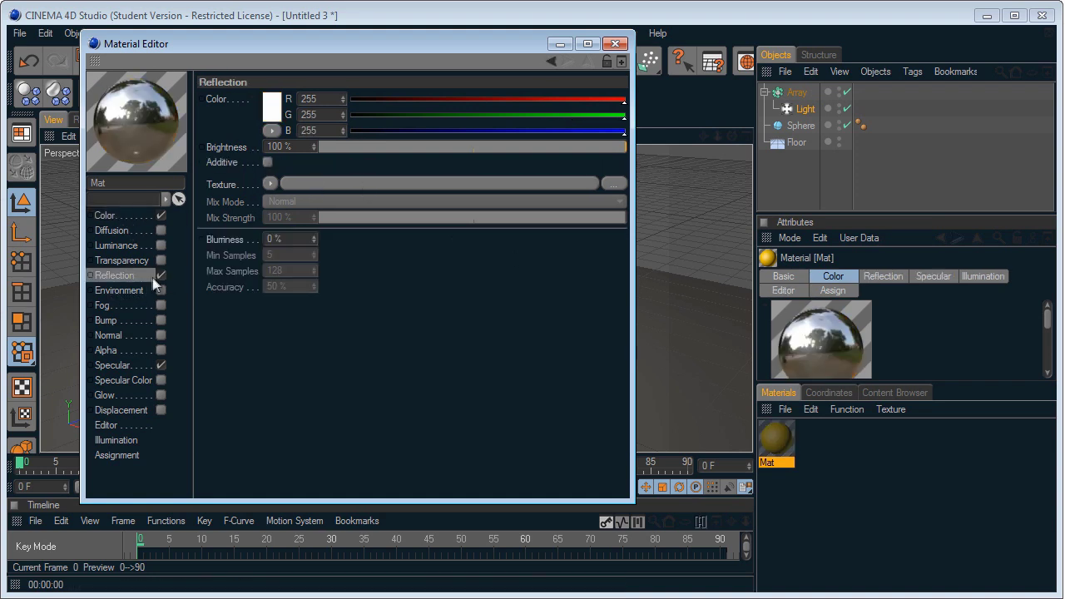
{"action": "left_click", "coordinate": [270, 186]}
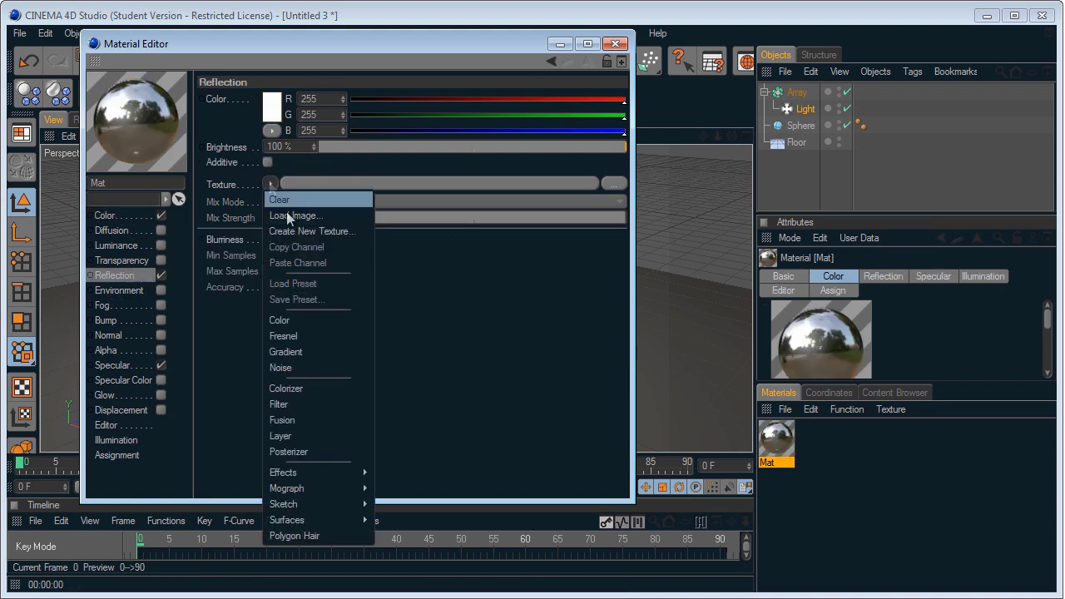
{"action": "left_click", "coordinate": [327, 342]}
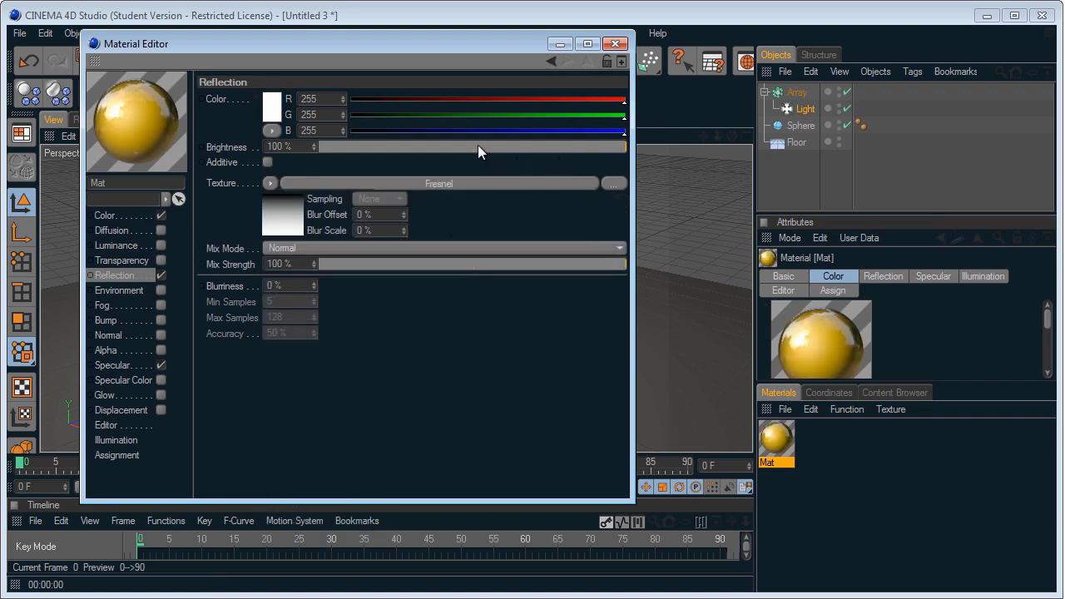
{"action": "left_click_drag", "start_coordinate": [413, 146], "coordinate": [402, 148]}
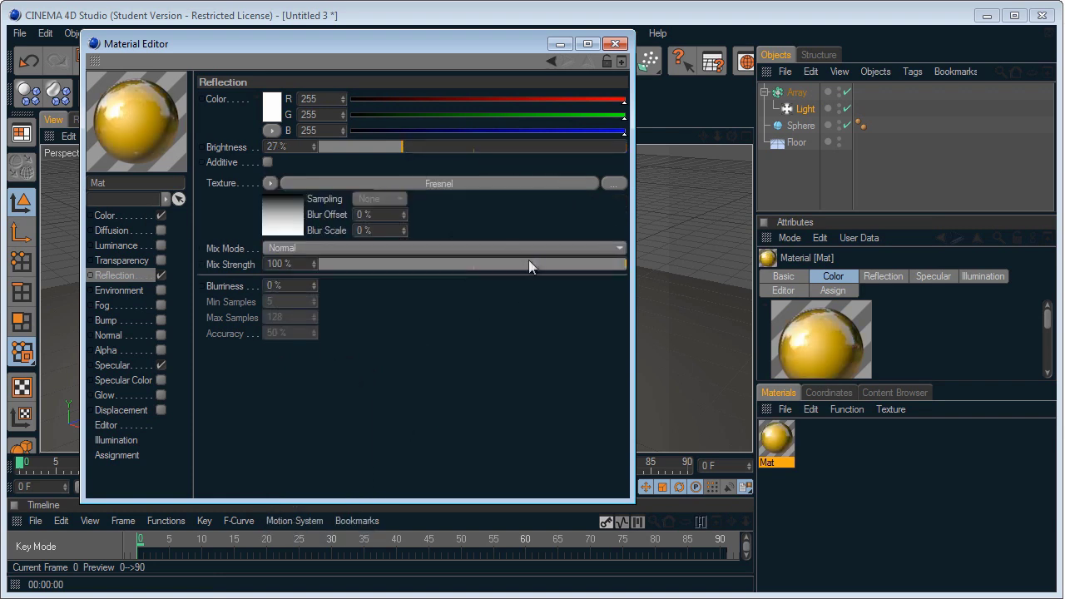
{"action": "left_click_drag", "start_coordinate": [529, 263], "coordinate": [491, 263]}
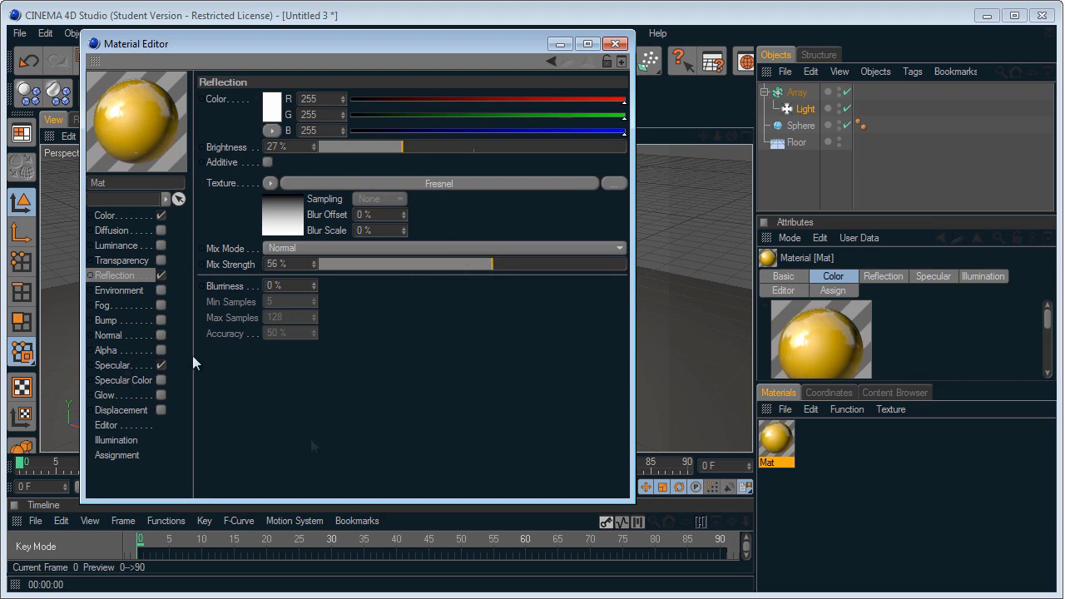
{"action": "left_click", "coordinate": [615, 43]}
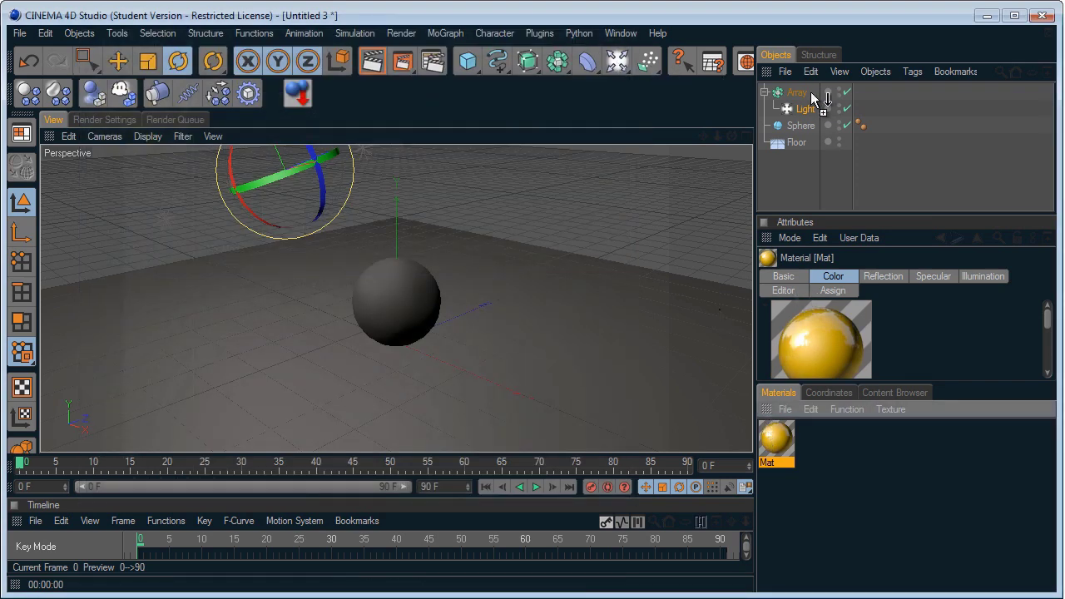
Apply Mat to the Sphere, render a preview, and add a second light.
{"action": "left_click_drag", "start_coordinate": [810, 92], "coordinate": [809, 127]}
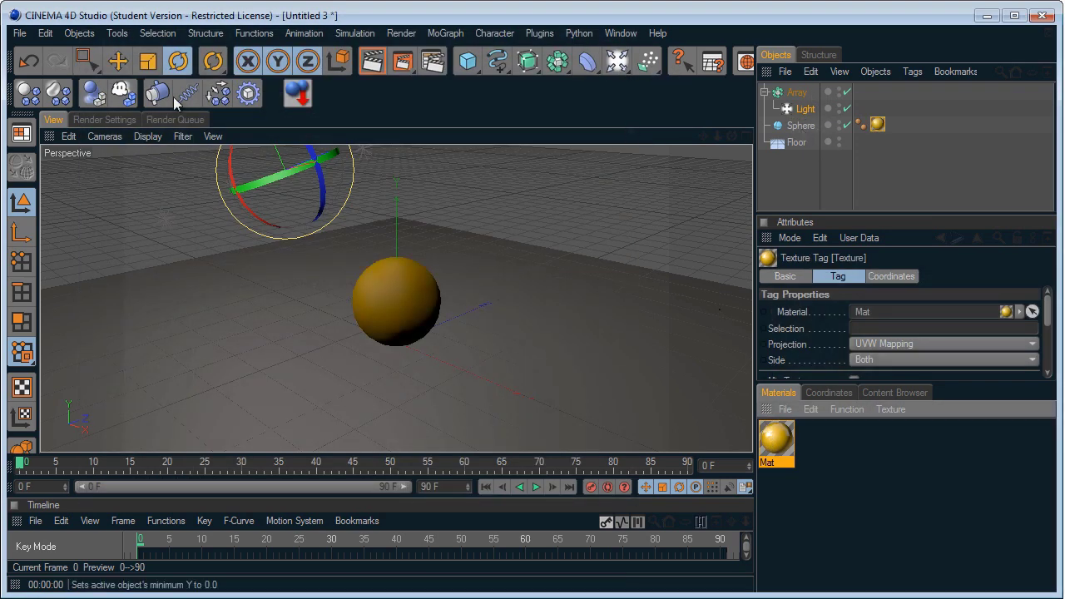
{"action": "left_click", "coordinate": [374, 63]}
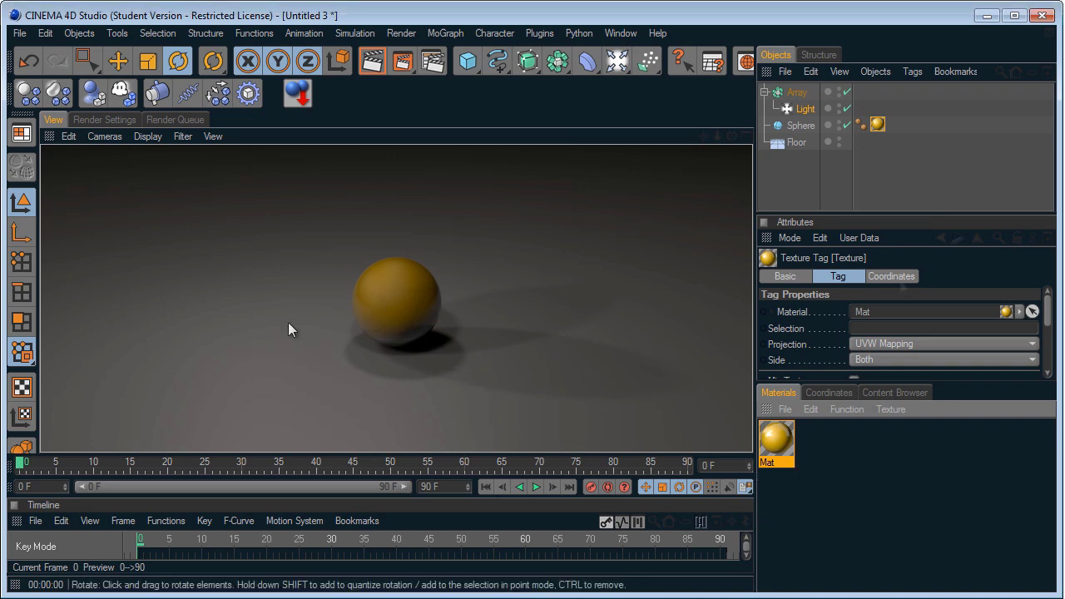
{"action": "left_click_drag", "start_coordinate": [619, 67], "coordinate": [653, 74]}
Move the new light to the right of the sphere and raise it along Y.
{"action": "key", "text": "e"}
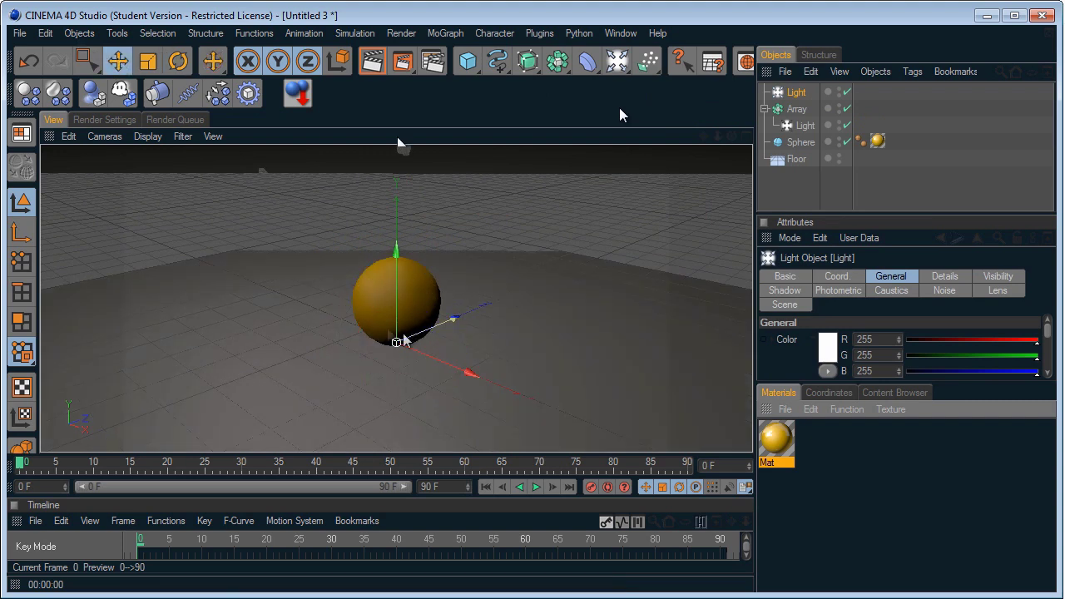
{"action": "left_click_drag", "start_coordinate": [399, 144], "coordinate": [504, 292]}
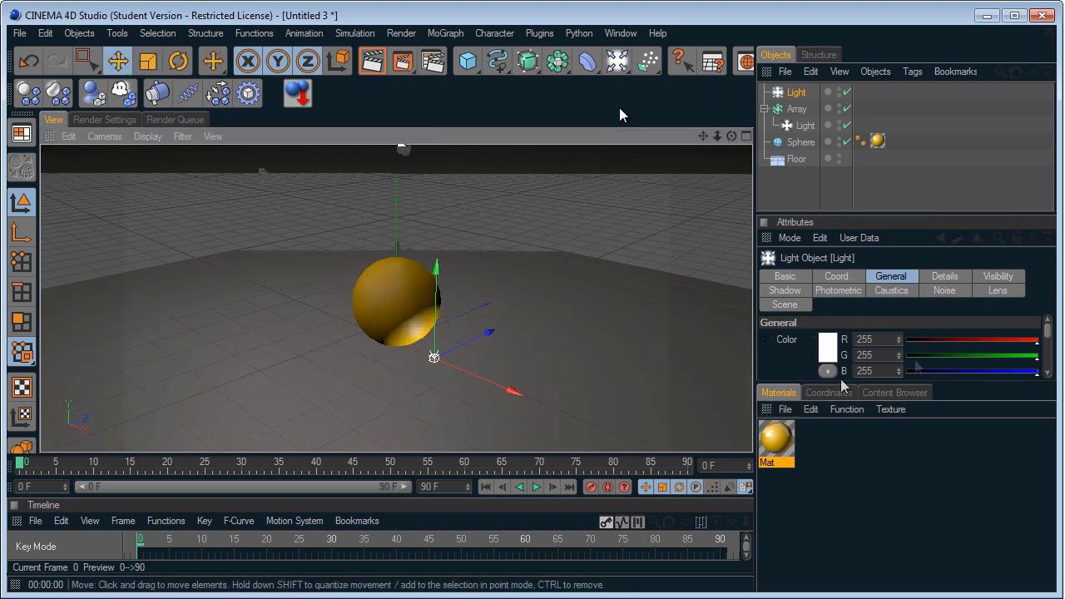
{"action": "left_click_drag", "start_coordinate": [603, 240], "coordinate": [475, 326]}
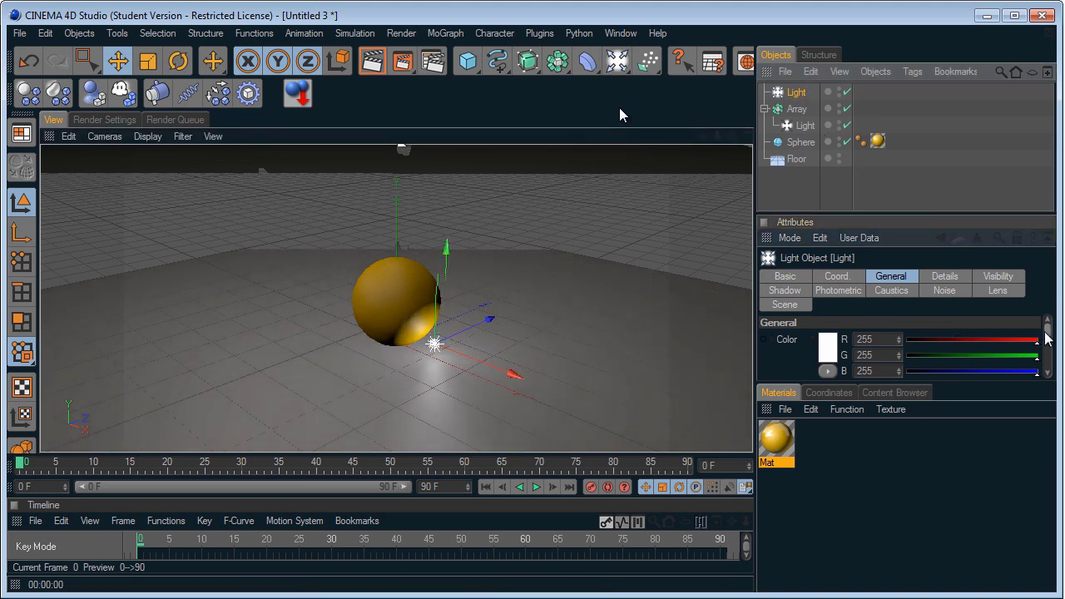
Set the second light to 24% intensity and render previews to check it.
{"action": "scroll", "coordinate": [941, 347], "scroll_direction": "down", "scroll_amount": 2}
{"action": "left_click_drag", "start_coordinate": [905, 331], "coordinate": [898, 331]}
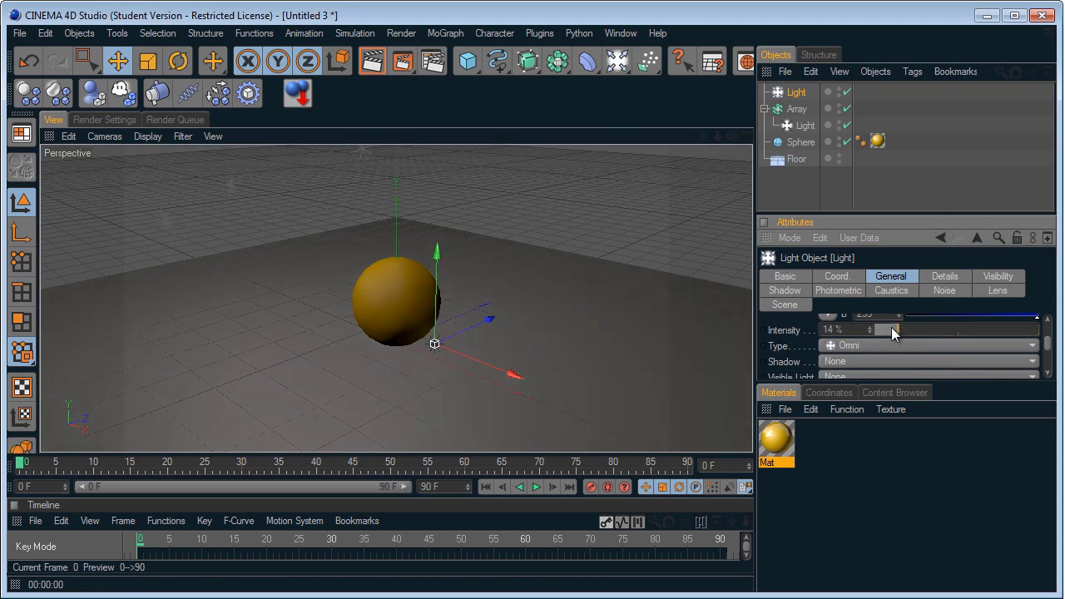
{"action": "left_click", "coordinate": [378, 67]}
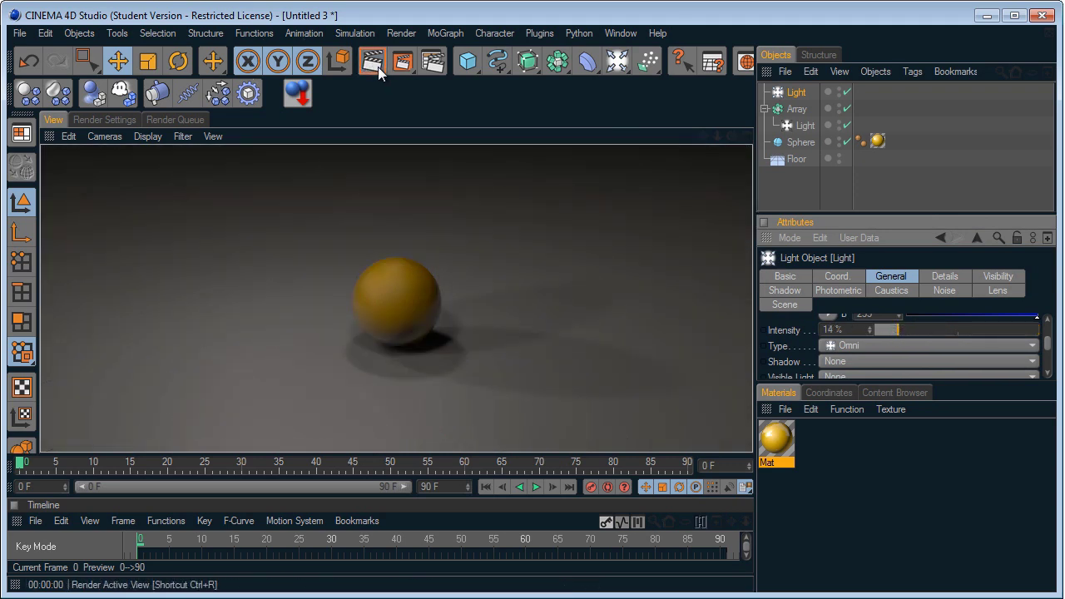
{"action": "left_click", "coordinate": [914, 331]}
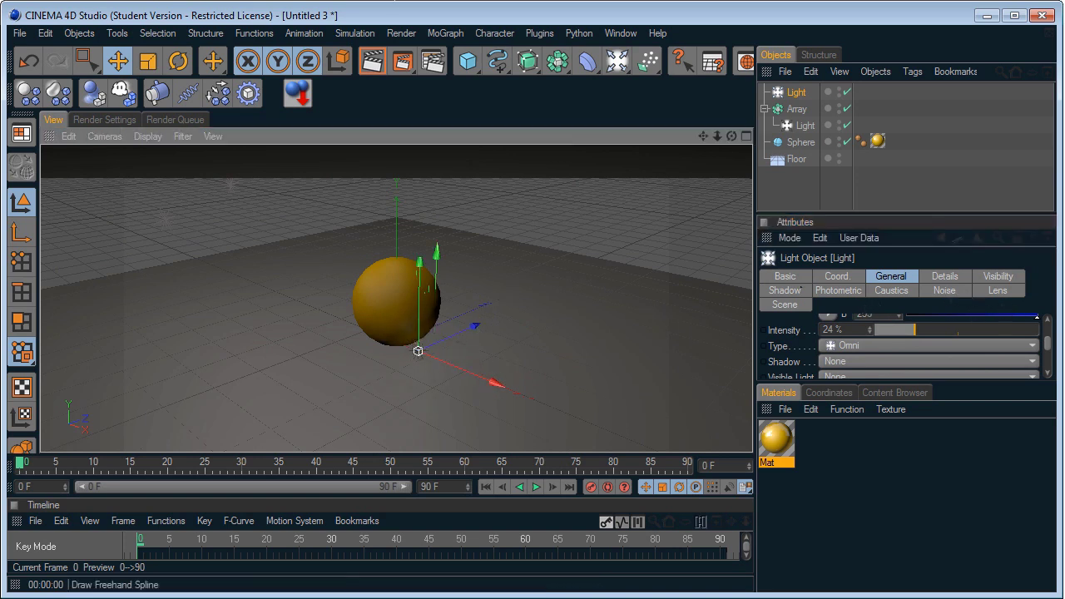
{"action": "left_click", "coordinate": [375, 60]}
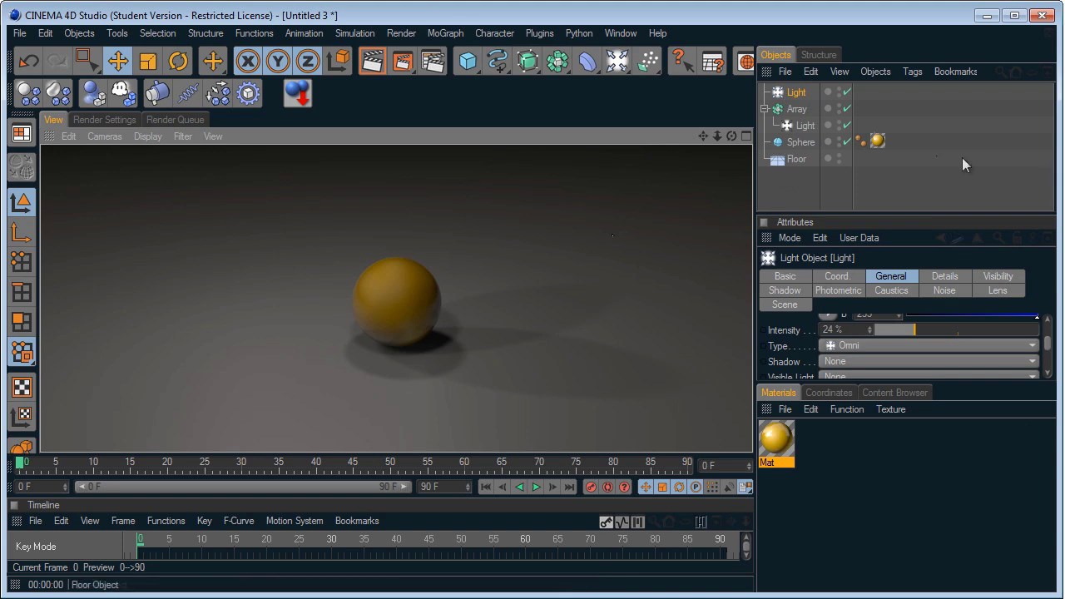
Delete both lights and the Array, then add Global Illumination in Render Settings.
{"action": "left_click_drag", "start_coordinate": [912, 127], "coordinate": [753, 87]}
{"action": "key", "text": "Delete"}
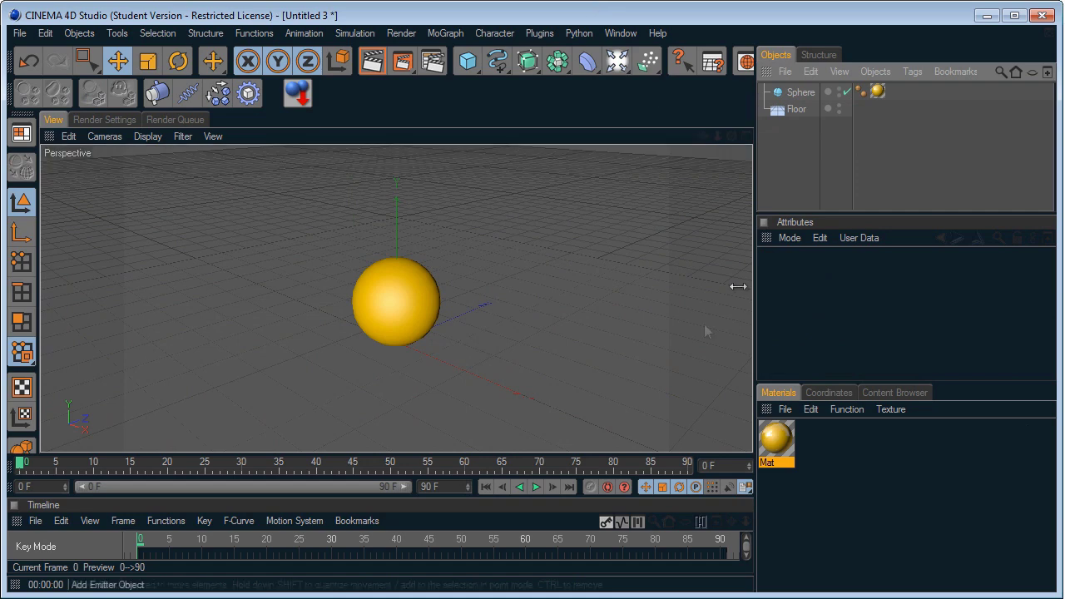
{"action": "left_click", "coordinate": [88, 119]}
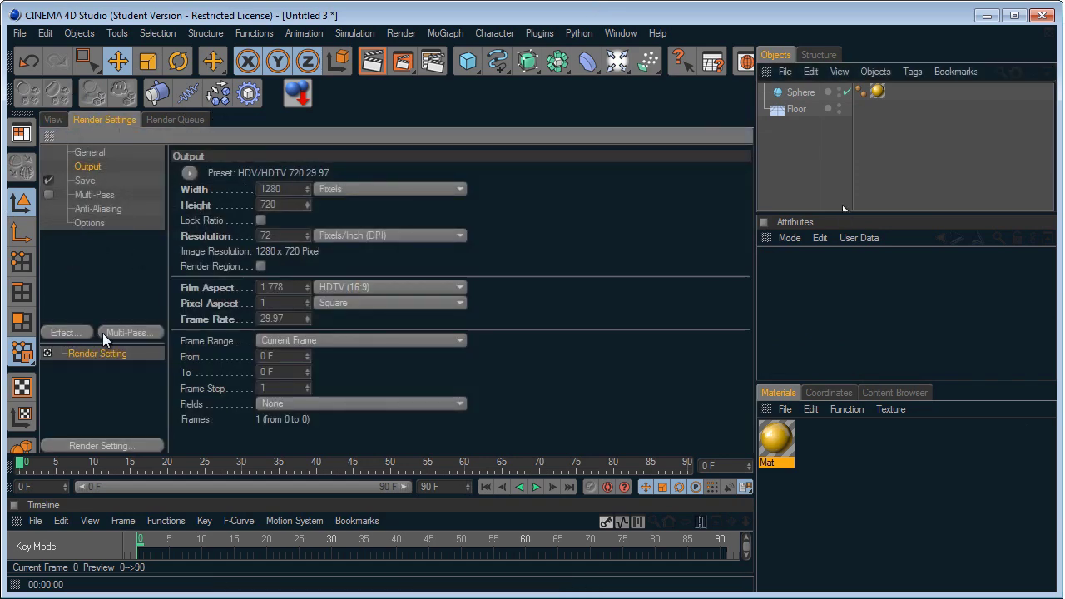
{"action": "left_click", "coordinate": [86, 332]}
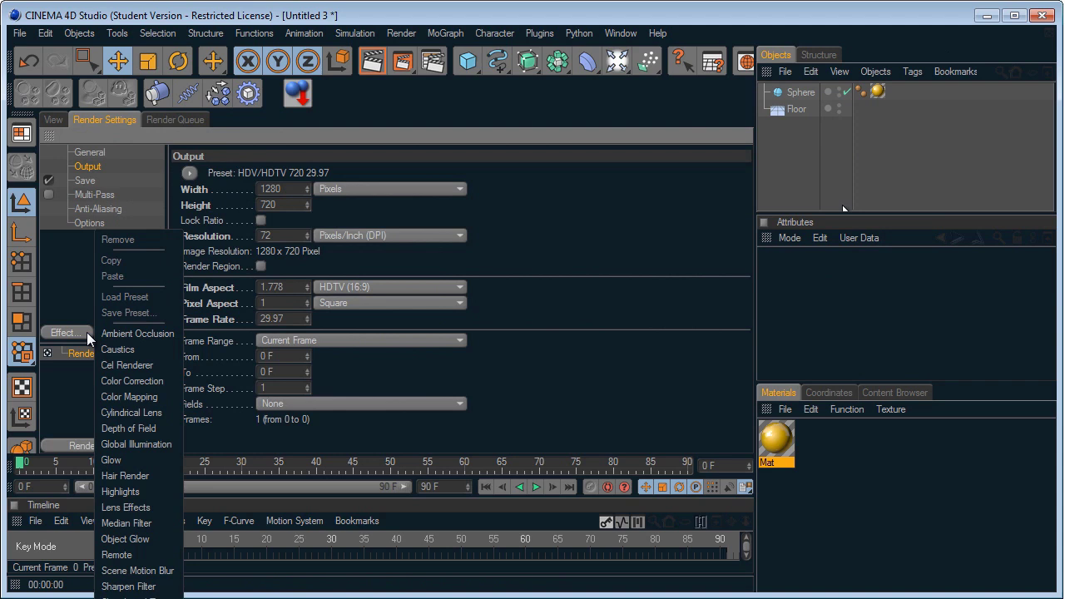
{"action": "left_click", "coordinate": [153, 445]}
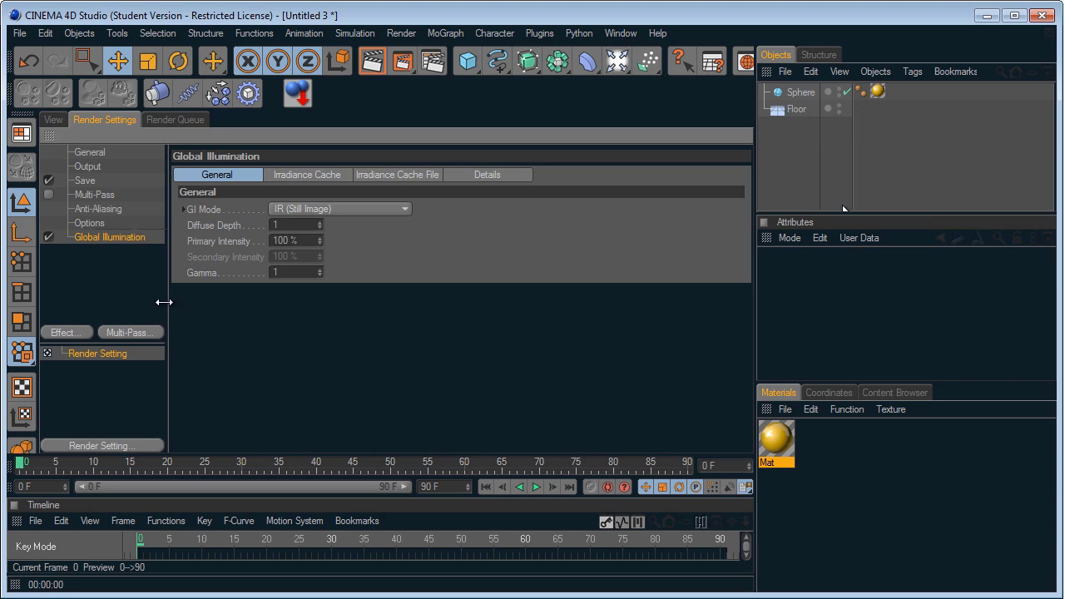
Review the general render options and return to the perspective viewport.
{"action": "left_click", "coordinate": [61, 118]}
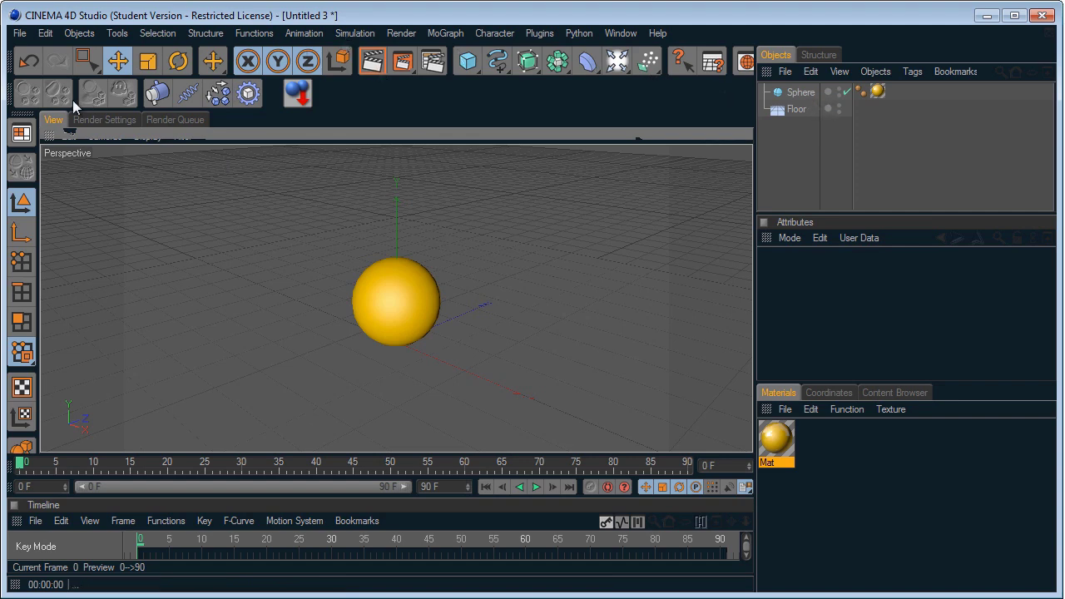
{"action": "left_click", "coordinate": [105, 119]}
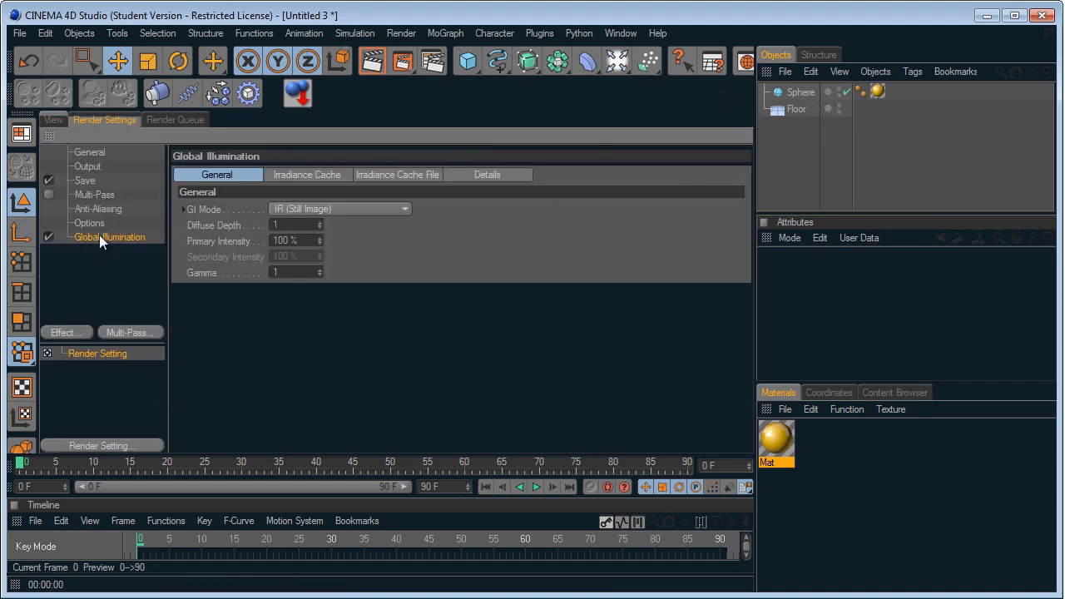
{"action": "left_click", "coordinate": [94, 223]}
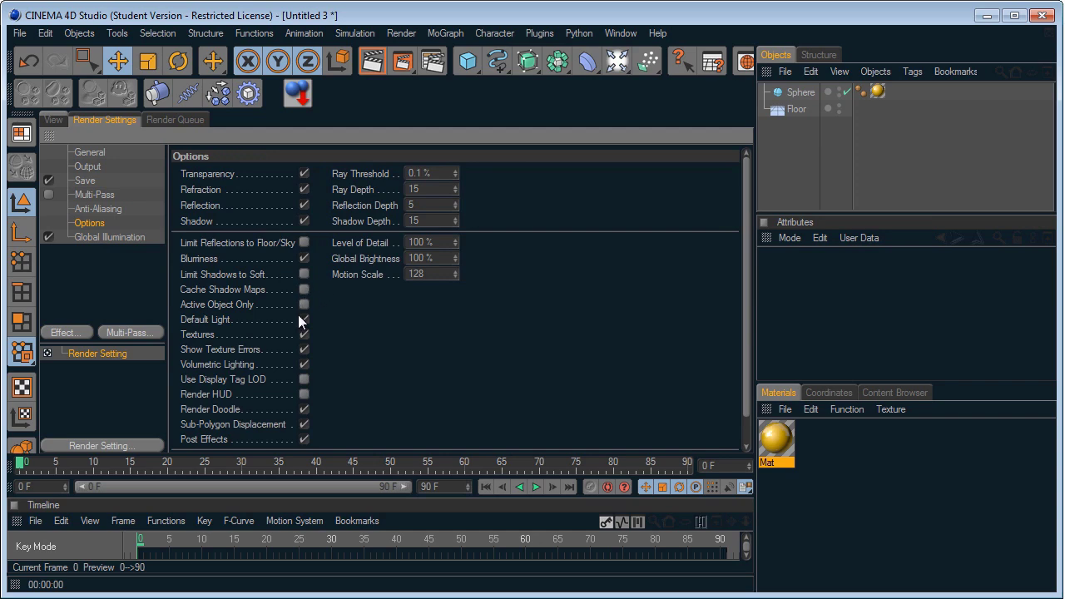
{"action": "left_click", "coordinate": [52, 120]}
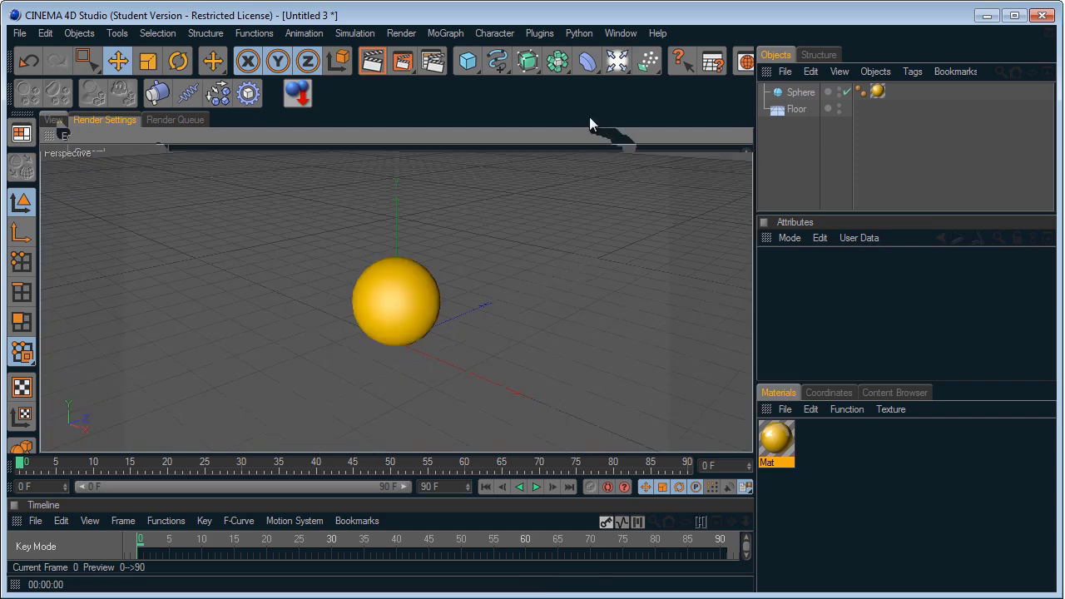
{"action": "left_click", "coordinate": [621, 64]}
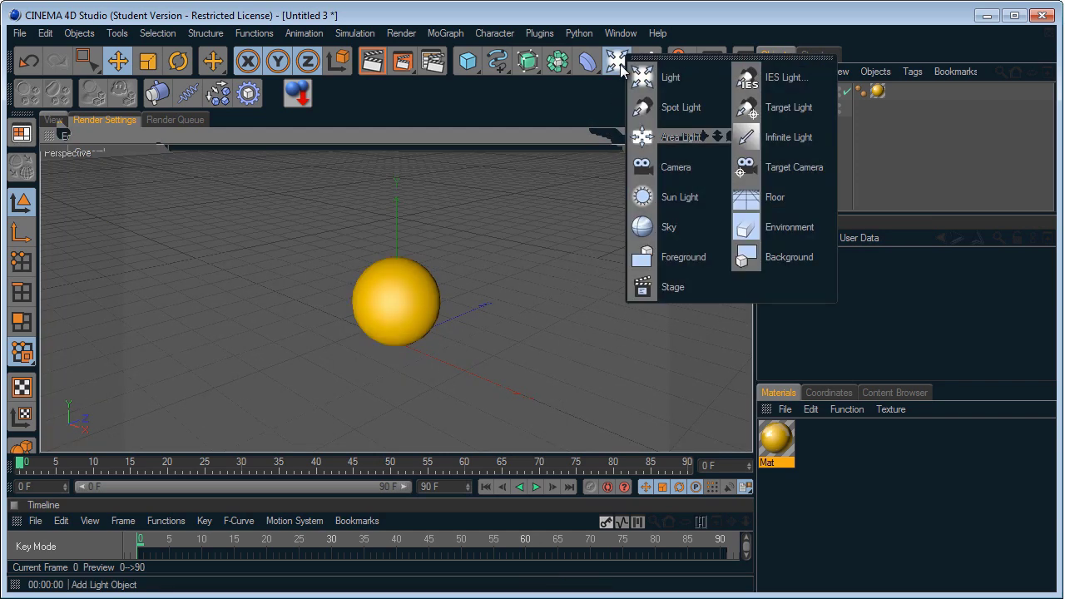
Add an area light far left of the sphere, rotated 47° toward it.
{"action": "left_click", "coordinate": [657, 136]}
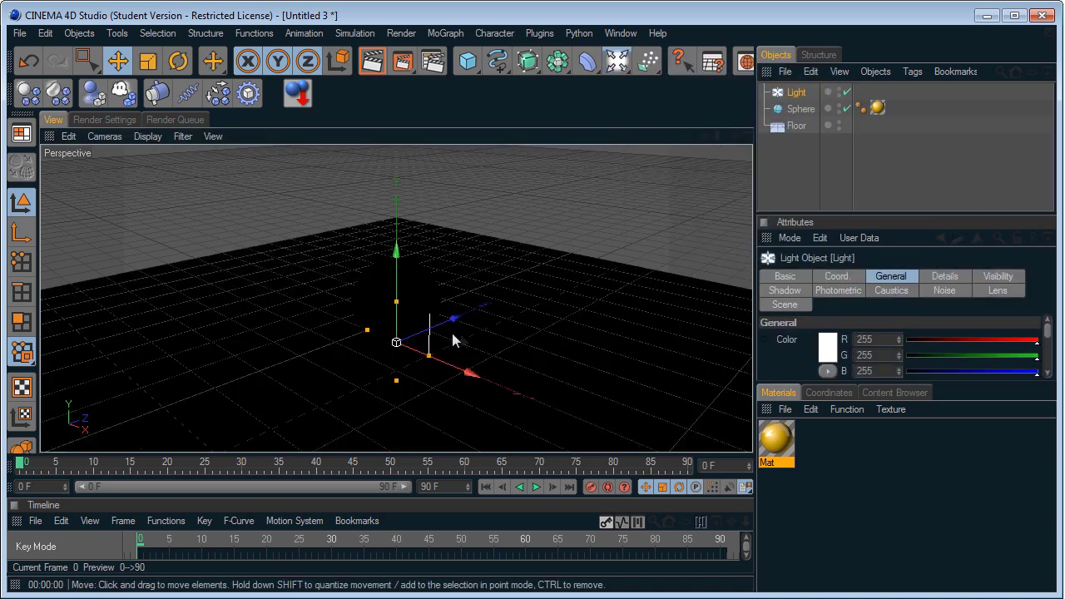
{"action": "left_click_drag", "start_coordinate": [474, 316], "coordinate": [501, 287]}
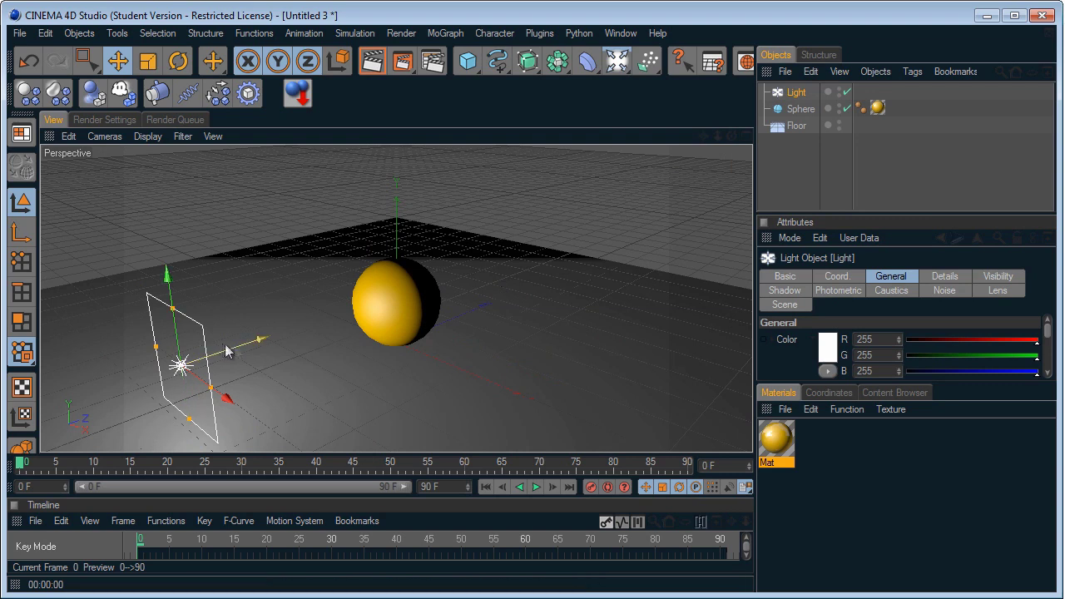
{"action": "left_click_drag", "start_coordinate": [229, 352], "coordinate": [216, 388]}
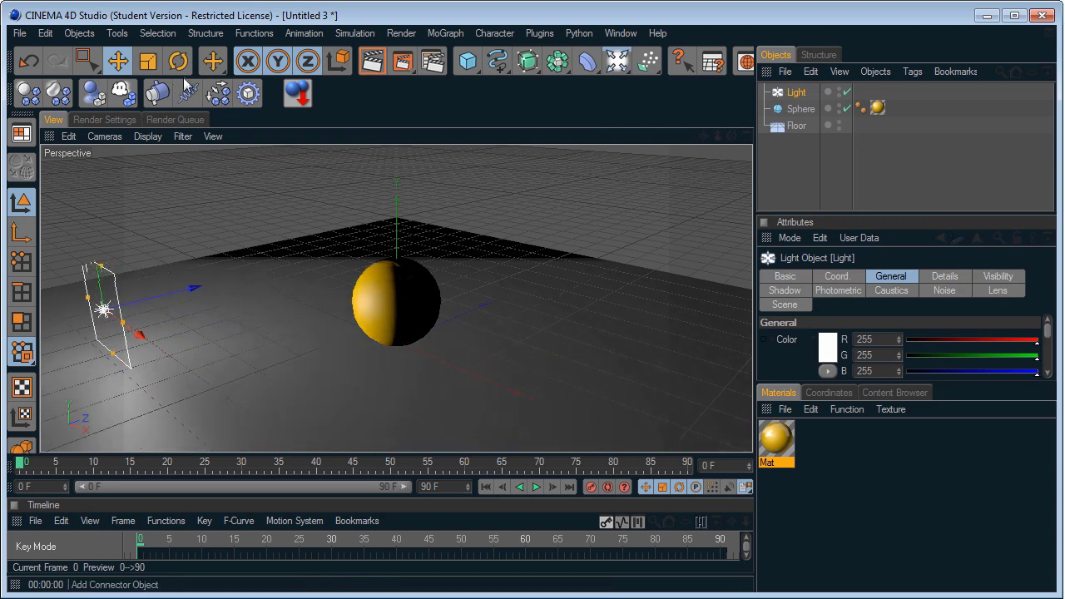
{"action": "left_click", "coordinate": [177, 61]}
{"action": "left_click_drag", "start_coordinate": [73, 340], "coordinate": [45, 328]}
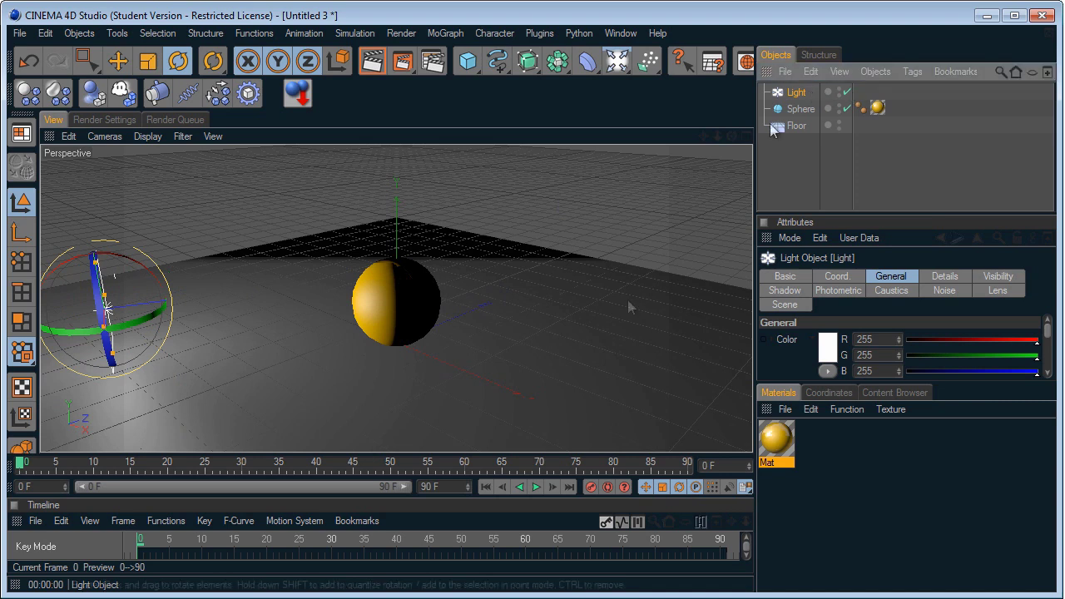
Tint the area light 205/238/255 at 68% intensity and duplicate it as Light.1.
{"action": "mouse_move", "coordinate": [1037, 343]}
{"action": "left_mouse_down"}
{"action": "mouse_move", "coordinate": [1019, 343]}
{"action": "mouse_move", "coordinate": [1031, 358]}
{"action": "left_mouse_up"}
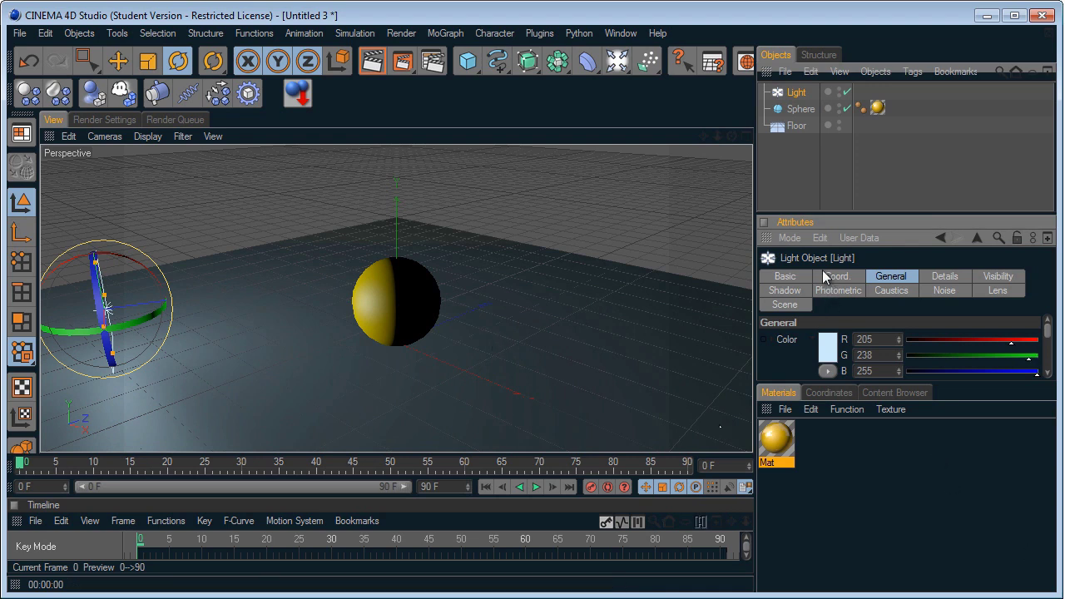
{"action": "left_click_drag", "start_coordinate": [1049, 336], "coordinate": [982, 336]}
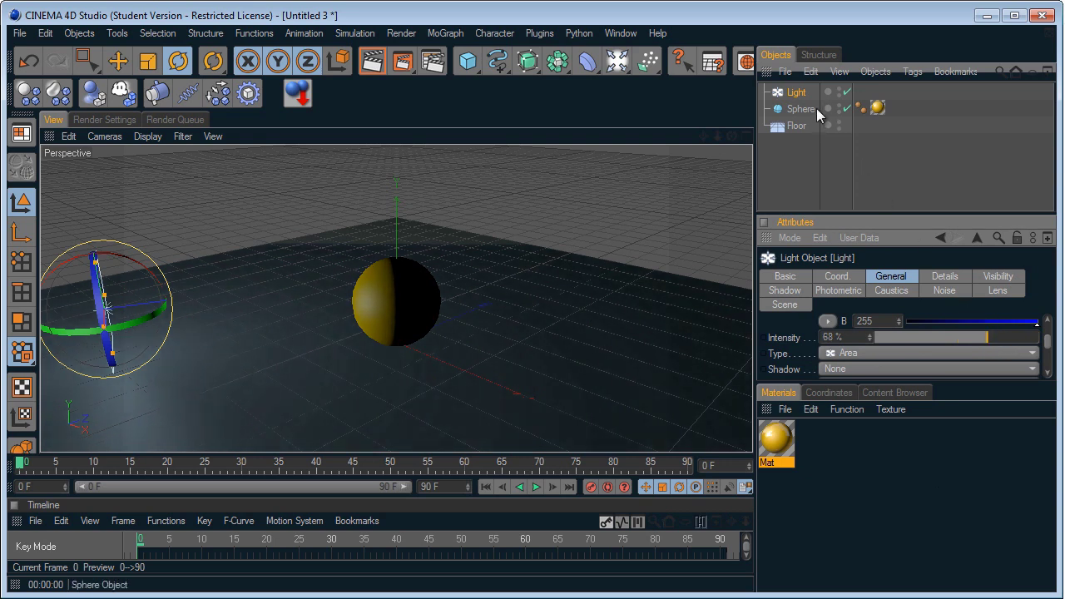
{"action": "left_click", "coordinate": [795, 95]}
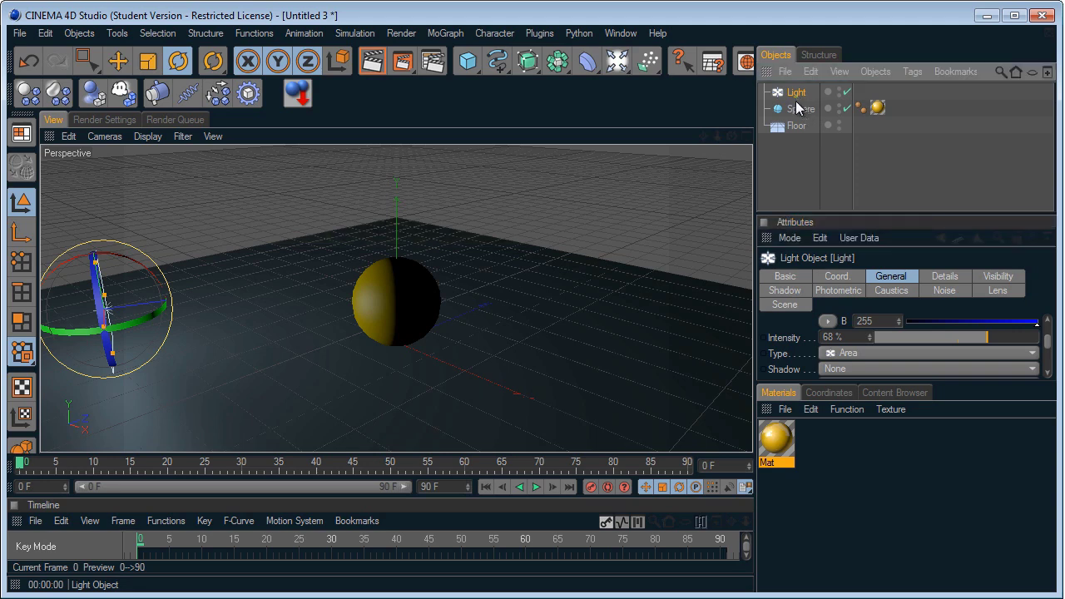
{"action": "left_click_drag", "start_coordinate": [797, 93], "coordinate": [796, 103], "text": "ctrl"}
Position and rotate Light.1 behind and right of the sphere, facing the camera.
{"action": "left_click", "coordinate": [117, 61]}
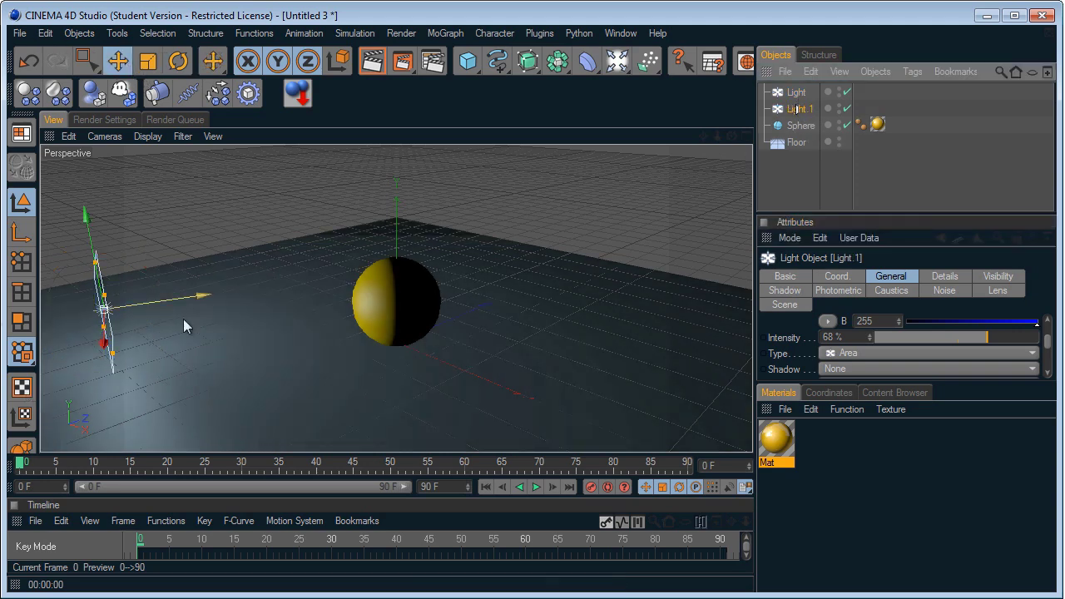
{"action": "left_click_drag", "start_coordinate": [183, 318], "coordinate": [486, 320]}
{"action": "key", "text": "r"}
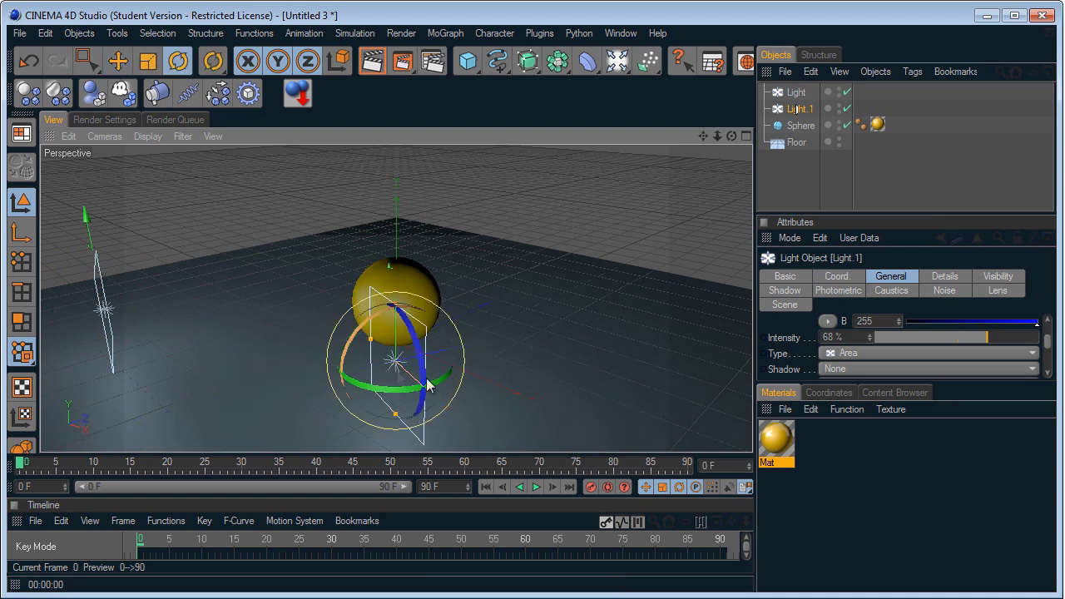
{"action": "left_click_drag", "start_coordinate": [427, 384], "coordinate": [457, 387]}
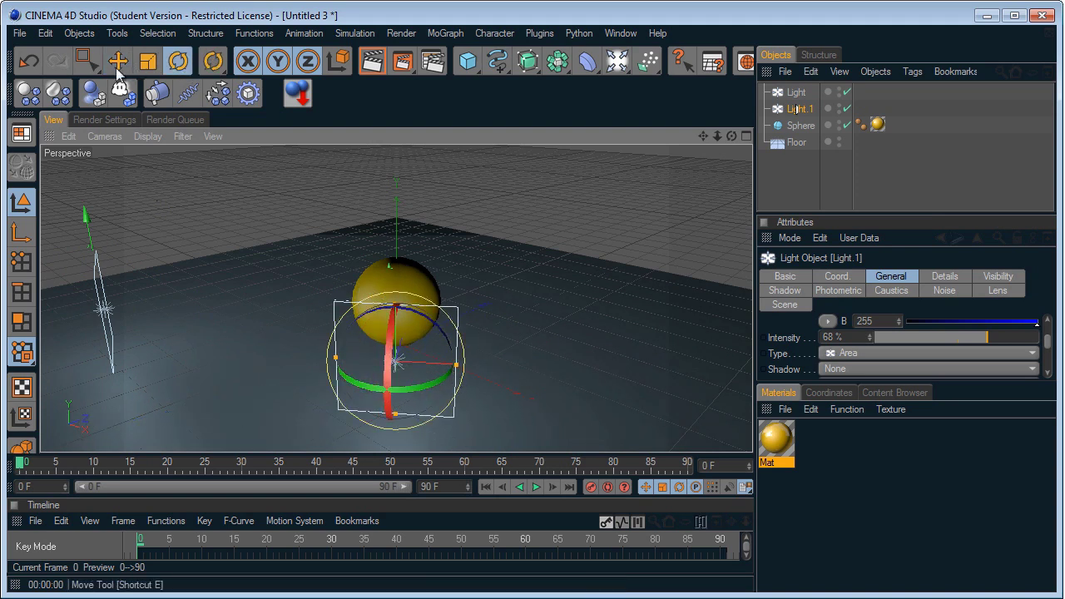
{"action": "left_click", "coordinate": [118, 62]}
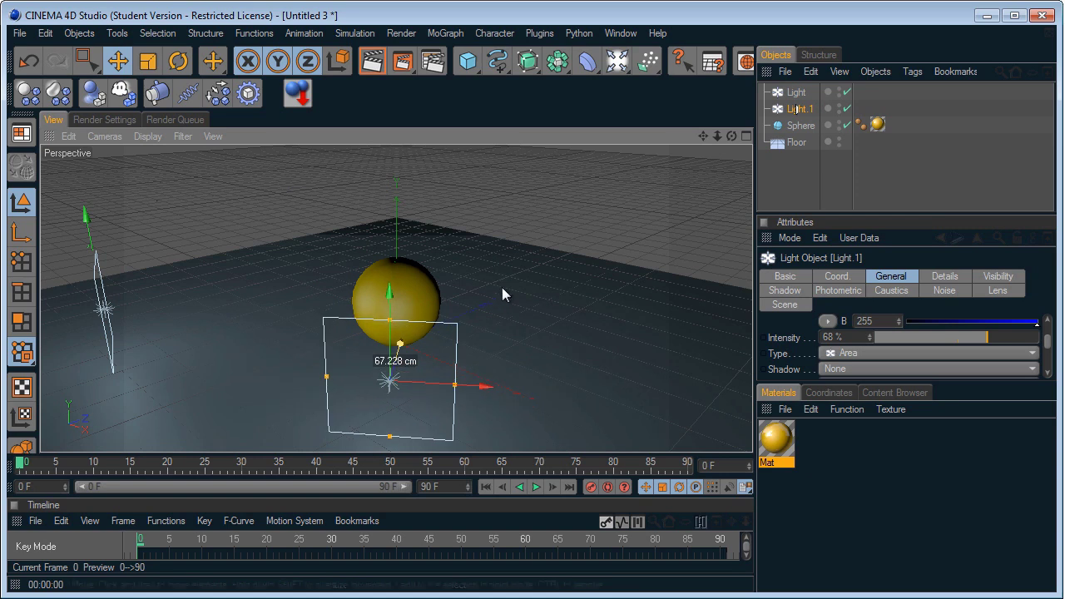
{"action": "left_click_drag", "start_coordinate": [479, 388], "coordinate": [517, 388]}
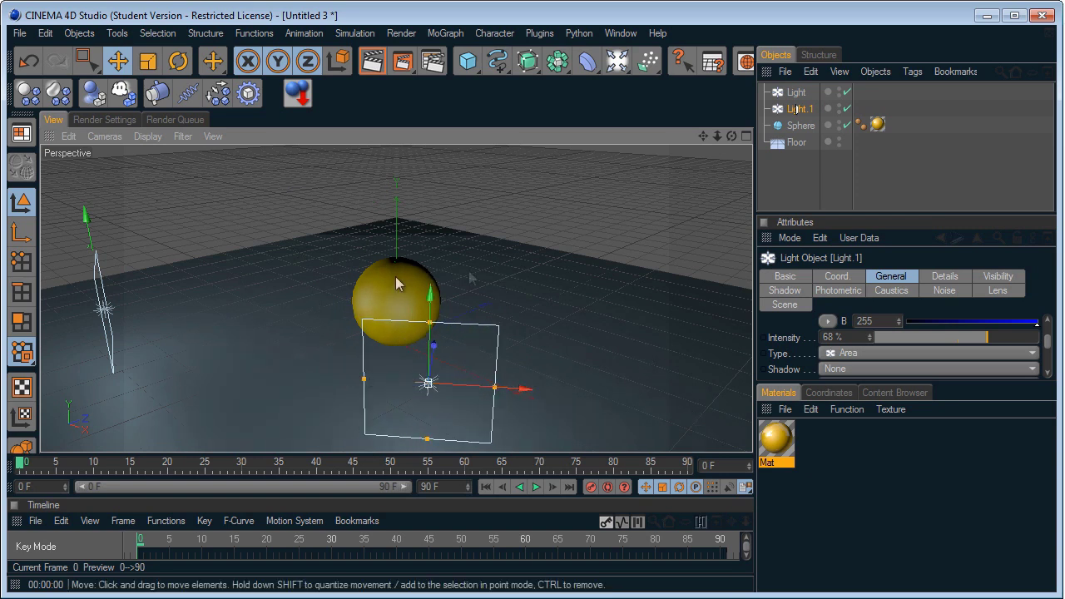
{"action": "left_click_drag", "start_coordinate": [436, 297], "coordinate": [503, 291]}
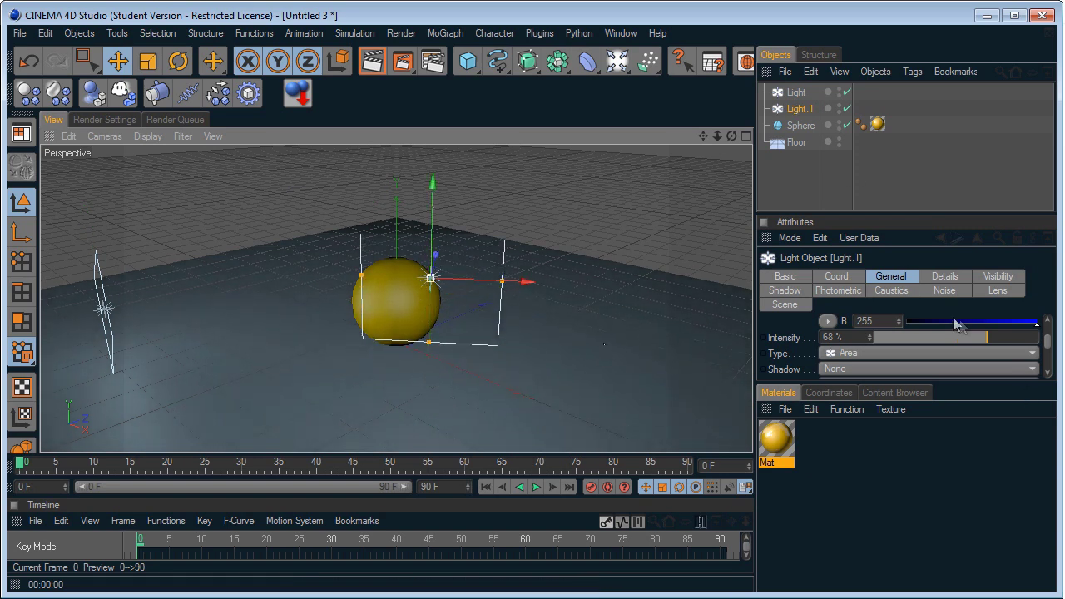
Tint Light.1 warm 255/236/208, render the view, and reopen Render Settings.
{"action": "left_click", "coordinate": [860, 279]}
{"action": "left_click", "coordinate": [884, 277]}
{"action": "left_click_drag", "start_coordinate": [1017, 330], "coordinate": [1012, 356]}
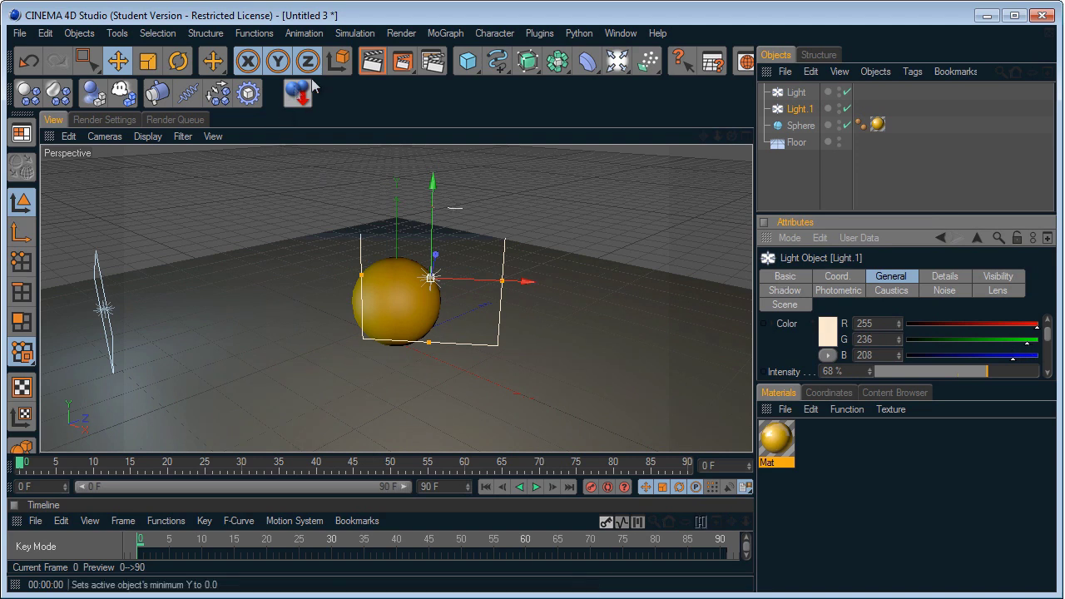
{"action": "left_click", "coordinate": [375, 64]}
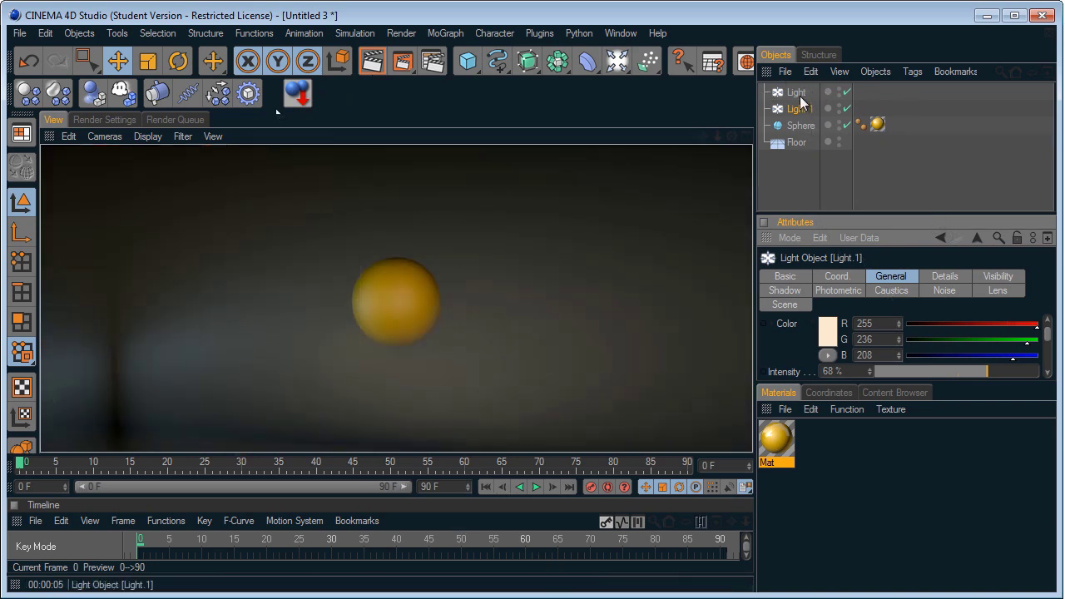
{"action": "left_click", "coordinate": [106, 119]}
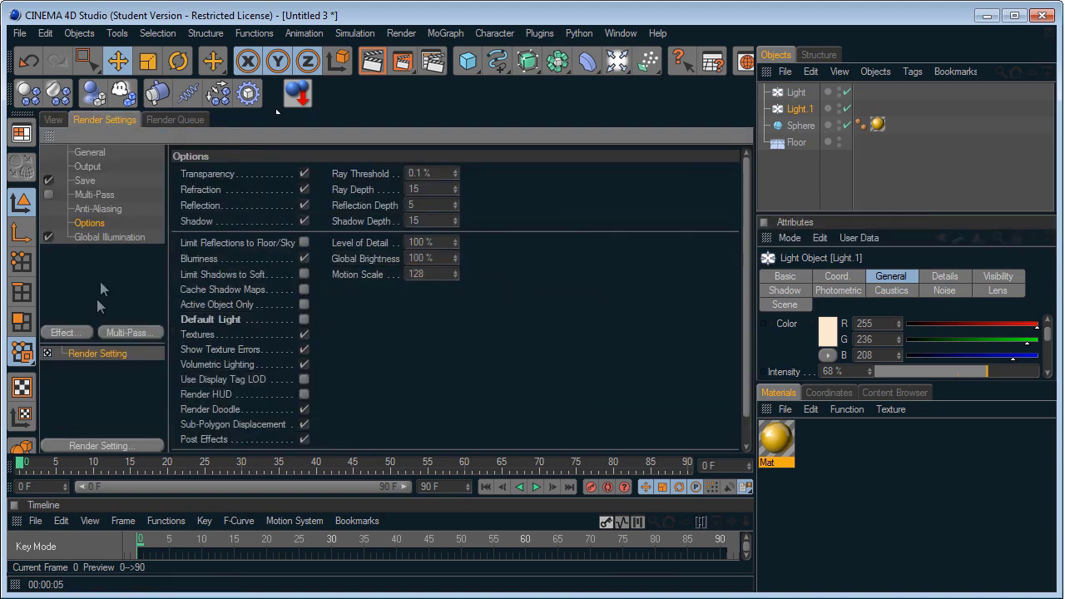
Select Light and Light.1 together and set both to Shadow Maps (Soft) shadows.
{"action": "left_click", "coordinate": [54, 121]}
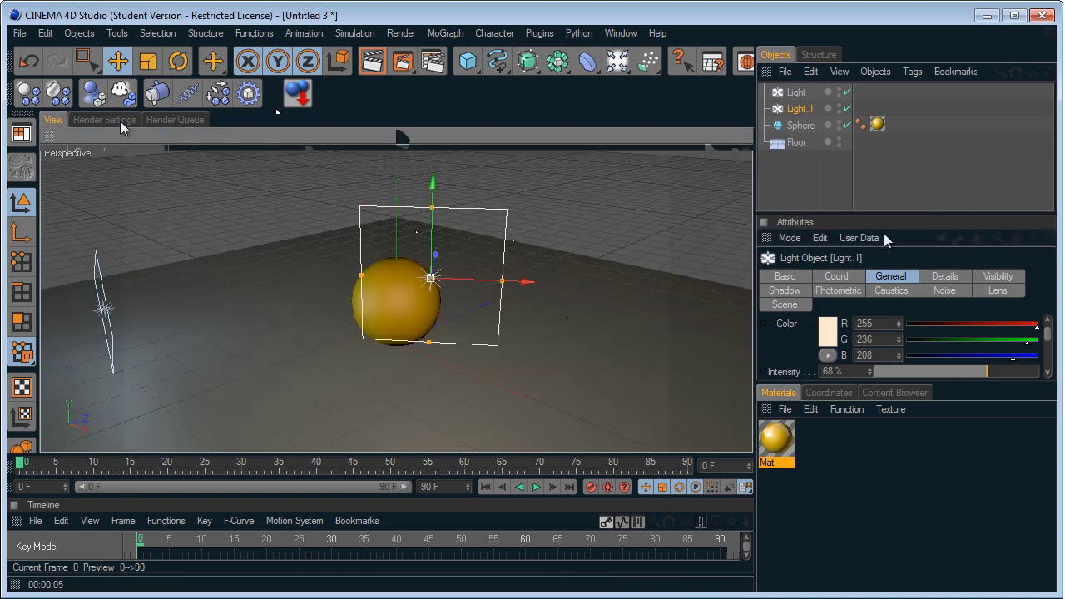
{"action": "left_click", "coordinate": [797, 92], "text": "shift"}
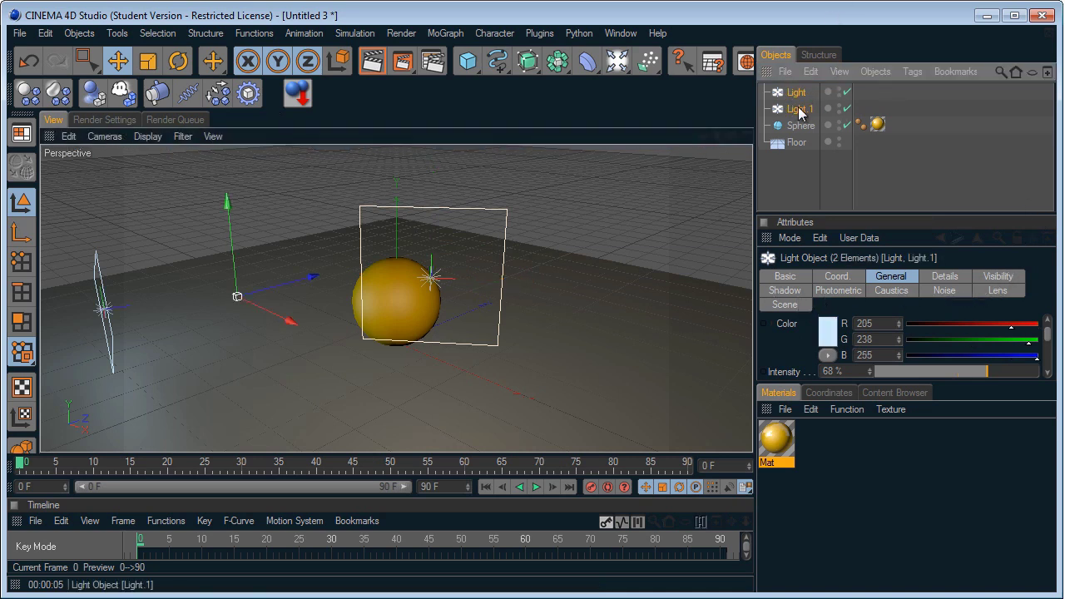
{"action": "left_click", "coordinate": [798, 109]}
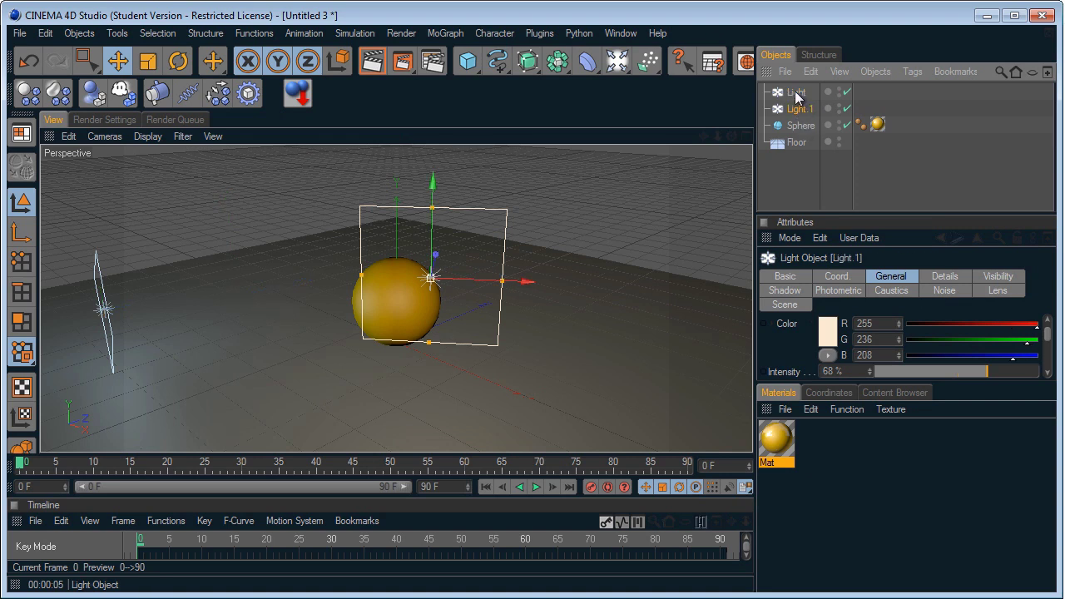
{"action": "left_click", "coordinate": [796, 93], "text": "ctrl"}
{"action": "left_click", "coordinate": [804, 291]}
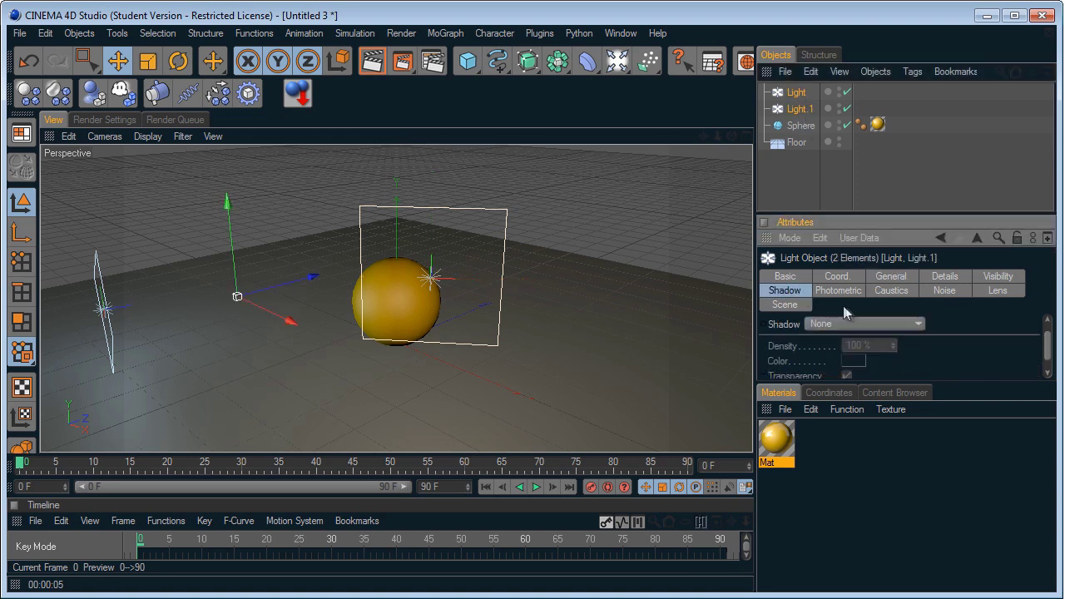
{"action": "left_click", "coordinate": [858, 324]}
{"action": "left_click", "coordinate": [865, 356]}
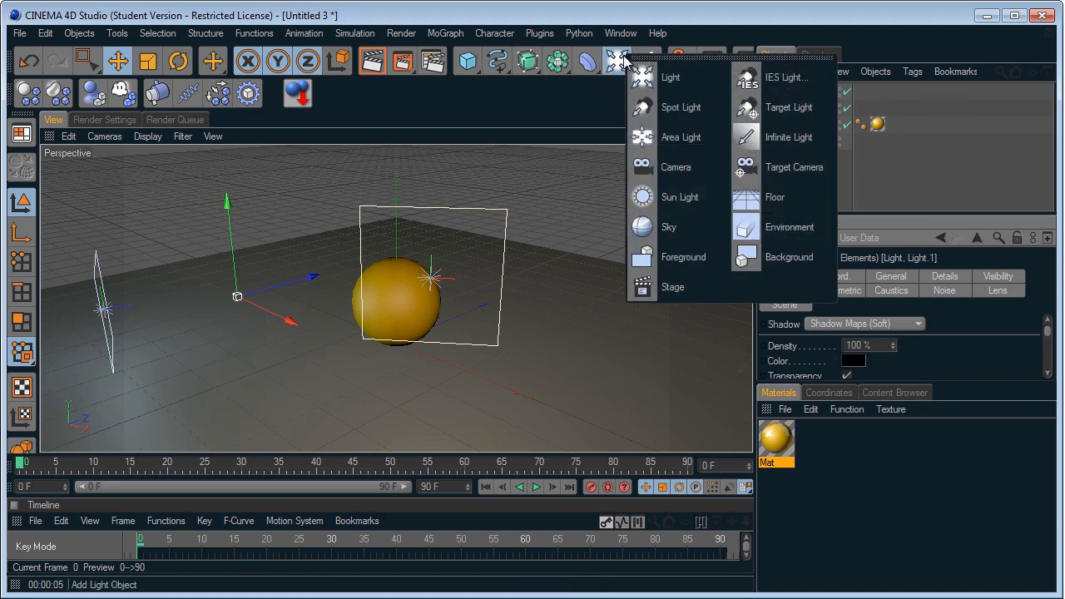
Add a Sky object and give it a Compositing tag with Seen by Camera turned off.
{"action": "left_click", "coordinate": [668, 226]}
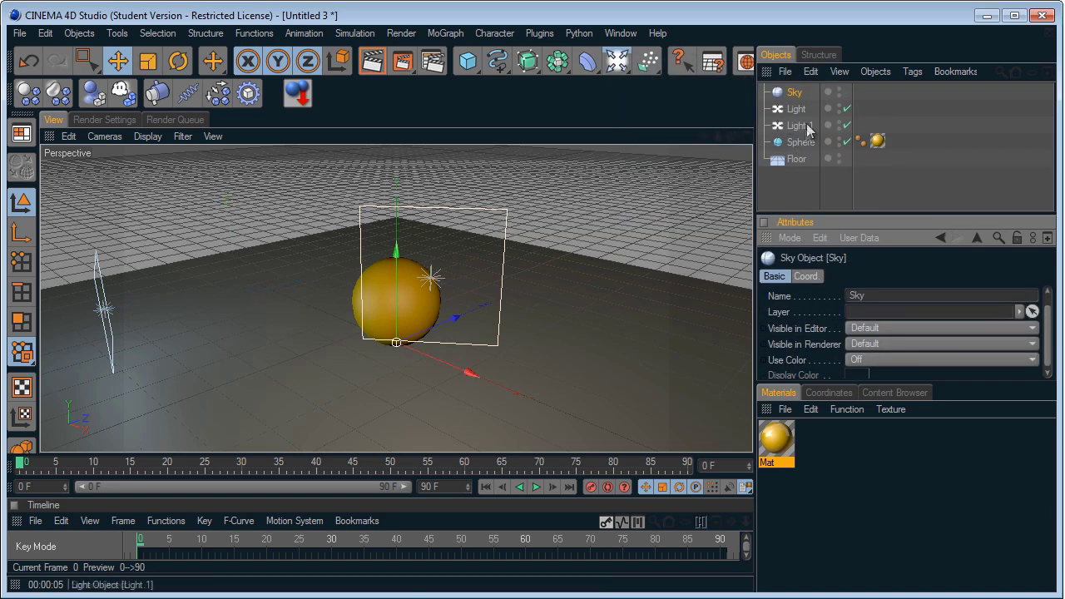
{"action": "right_click", "coordinate": [798, 96]}
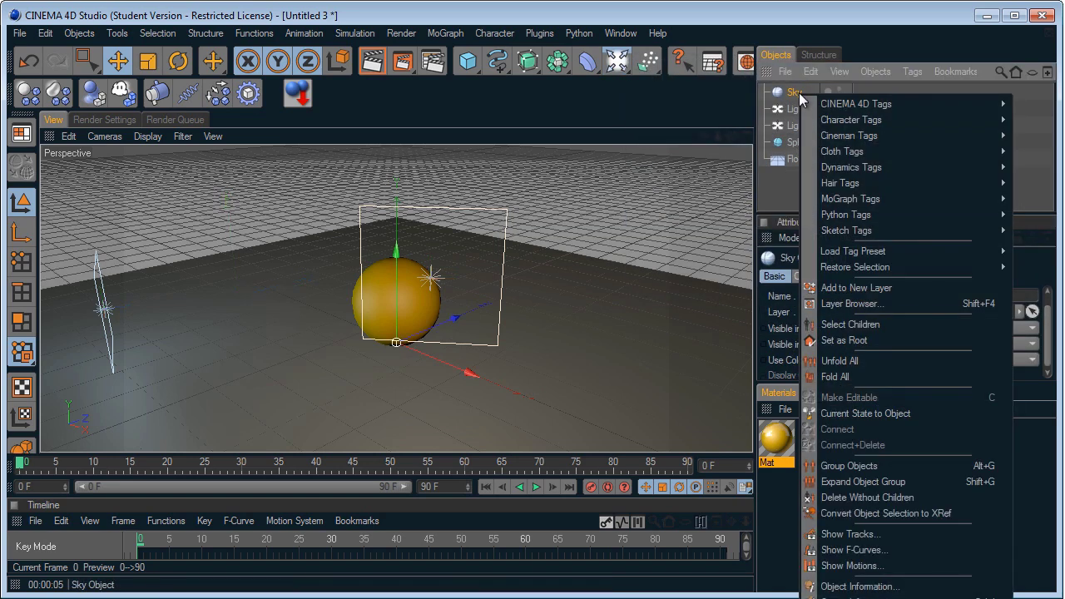
{"action": "mouse_move", "coordinate": [848, 104]}
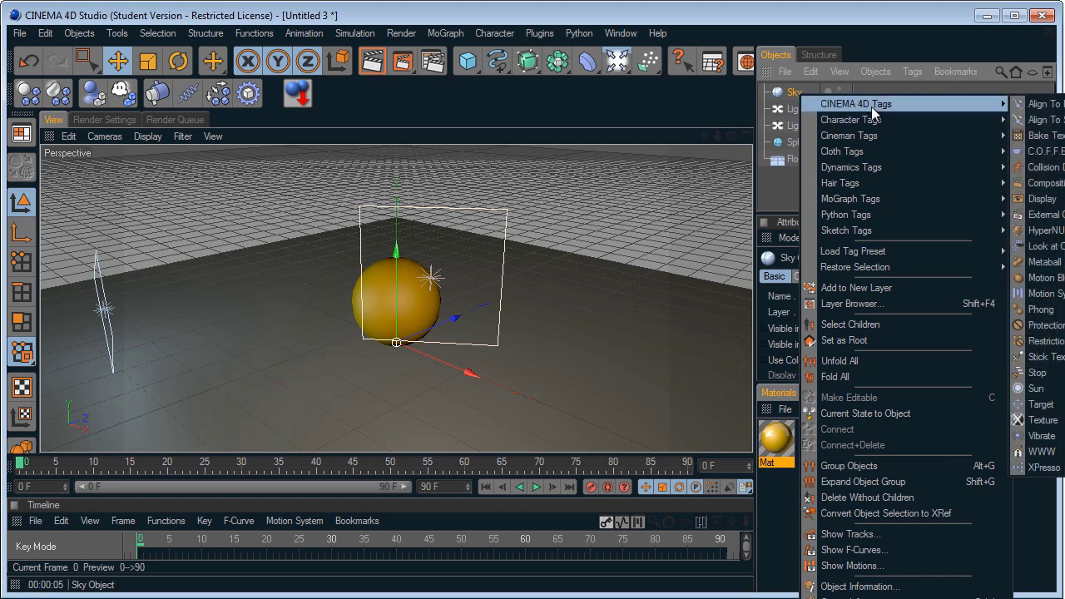
{"action": "left_click", "coordinate": [1044, 182]}
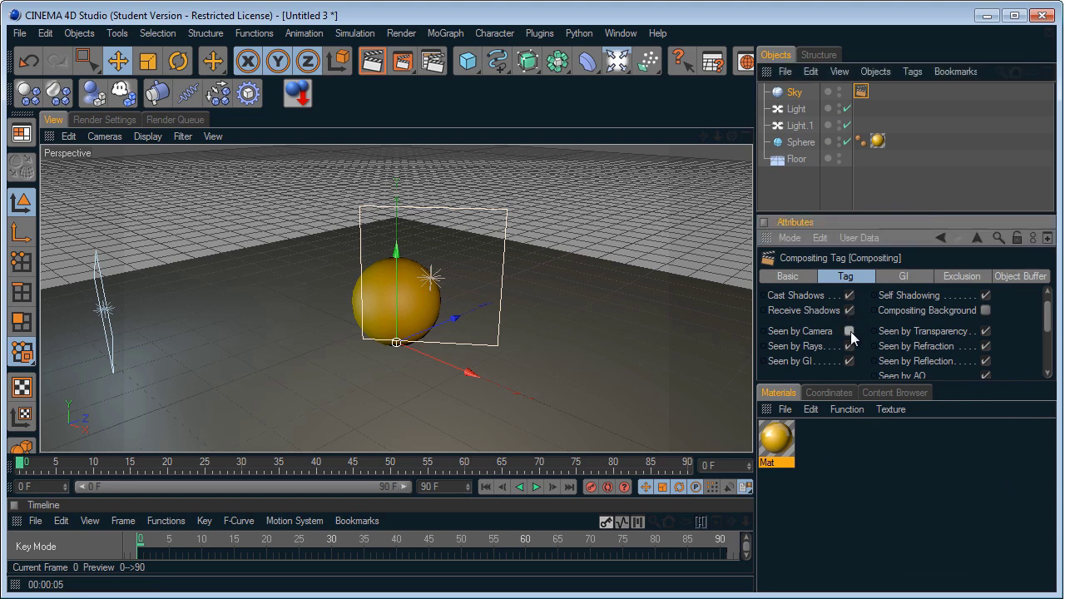
{"action": "left_click", "coordinate": [849, 330]}
{"action": "left_click", "coordinate": [902, 148]}
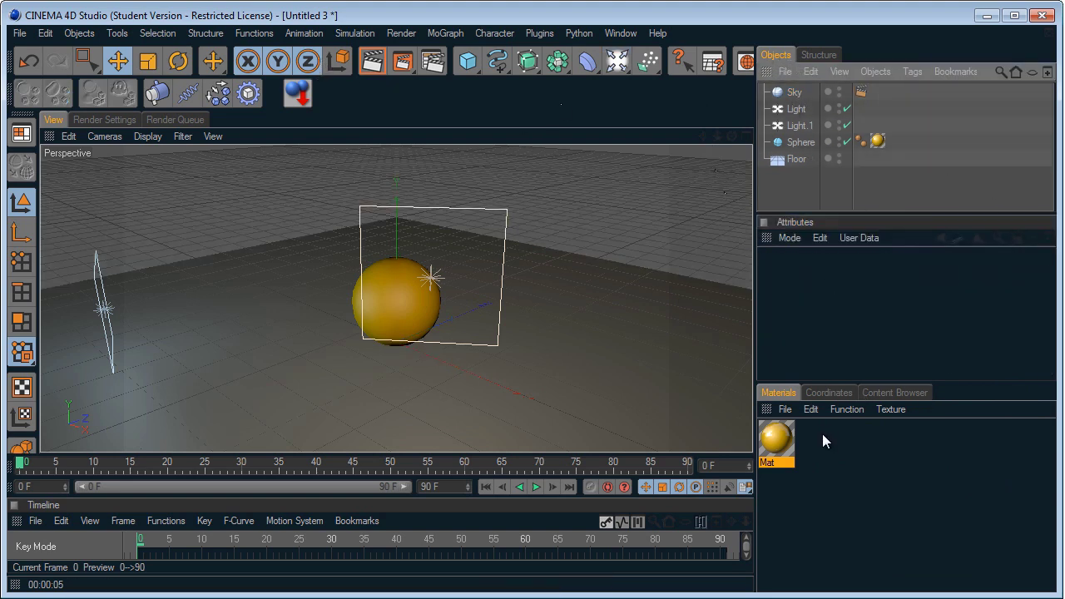
{"action": "left_click", "coordinate": [884, 393]}
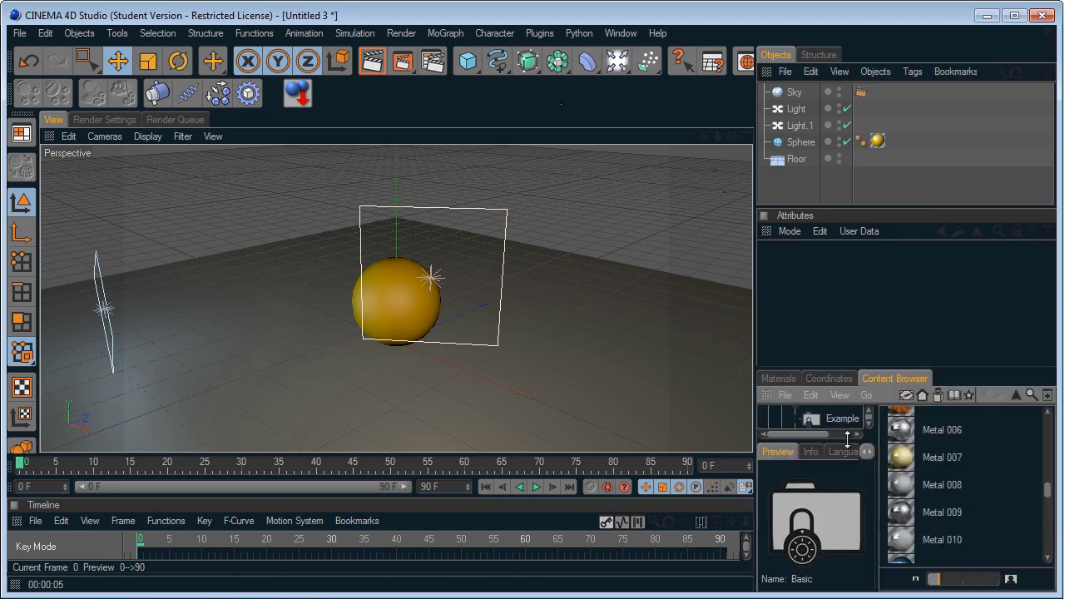
Load the HDRI 018 preset from the Content Browser's HDRI materials and drag it onto the Sky.
{"action": "left_click", "coordinate": [746, 60]}
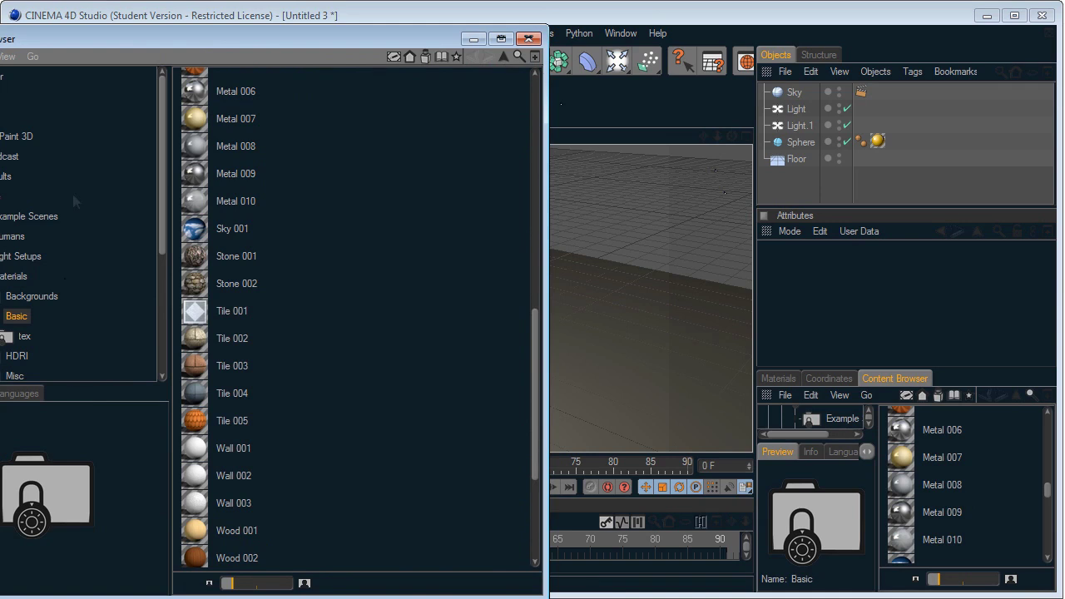
{"action": "left_click", "coordinate": [16, 355]}
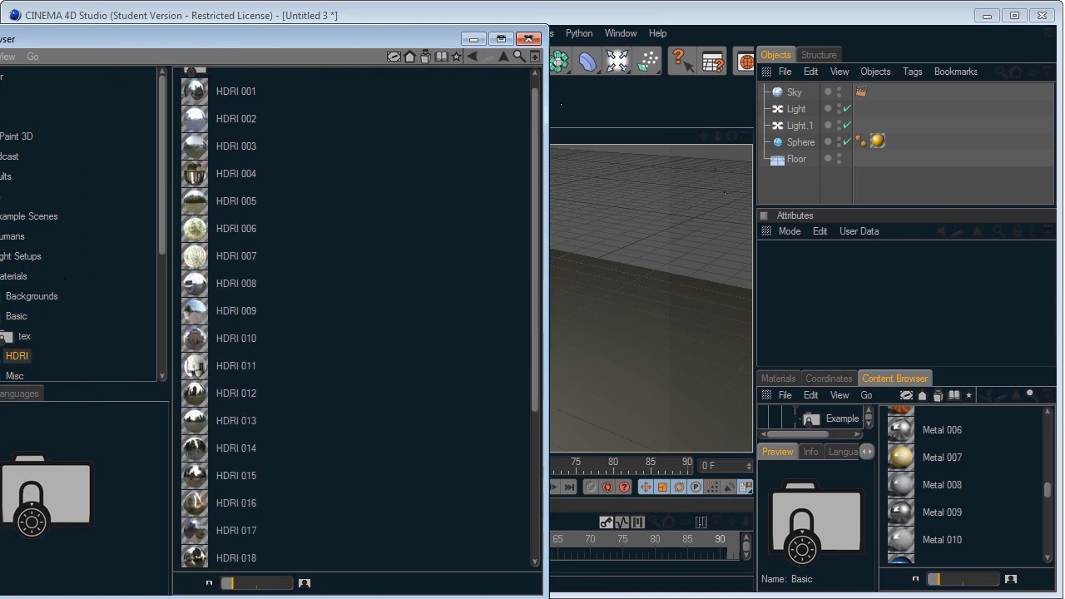
{"action": "scroll", "coordinate": [352, 350], "scroll_direction": "up", "scroll_amount": 1}
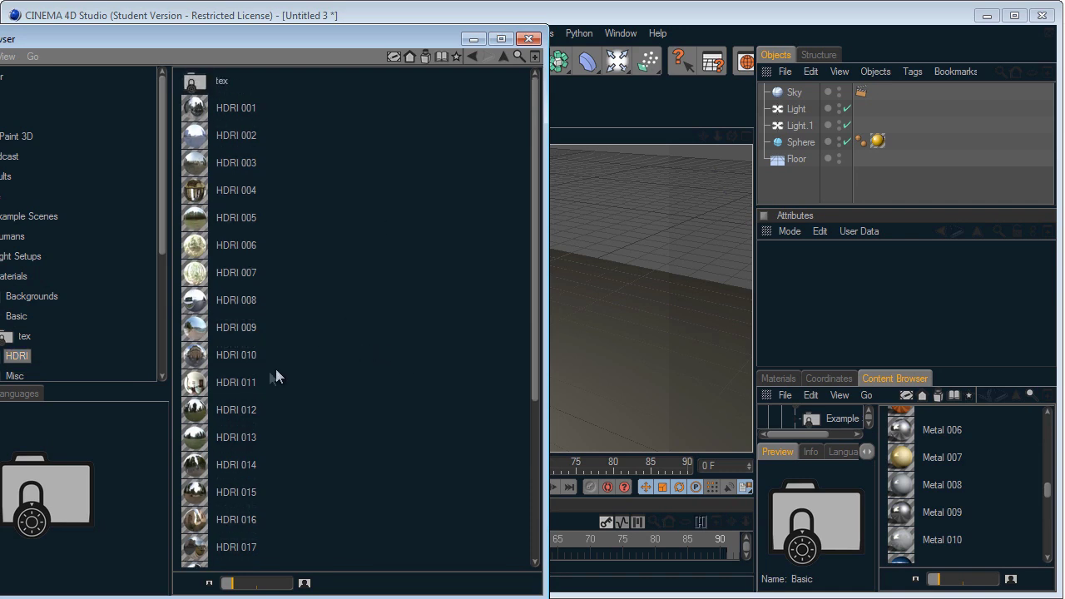
{"action": "left_click", "coordinate": [236, 300]}
{"action": "scroll", "coordinate": [237, 341], "scroll_direction": "down", "scroll_amount": 4}
{"action": "left_click", "coordinate": [240, 397]}
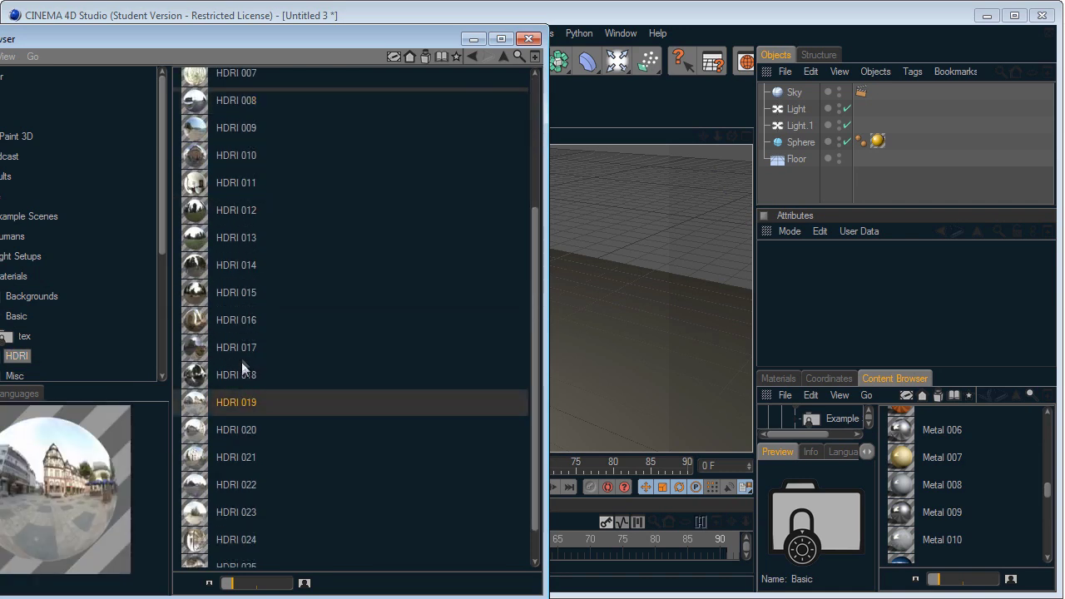
{"action": "left_click", "coordinate": [242, 374]}
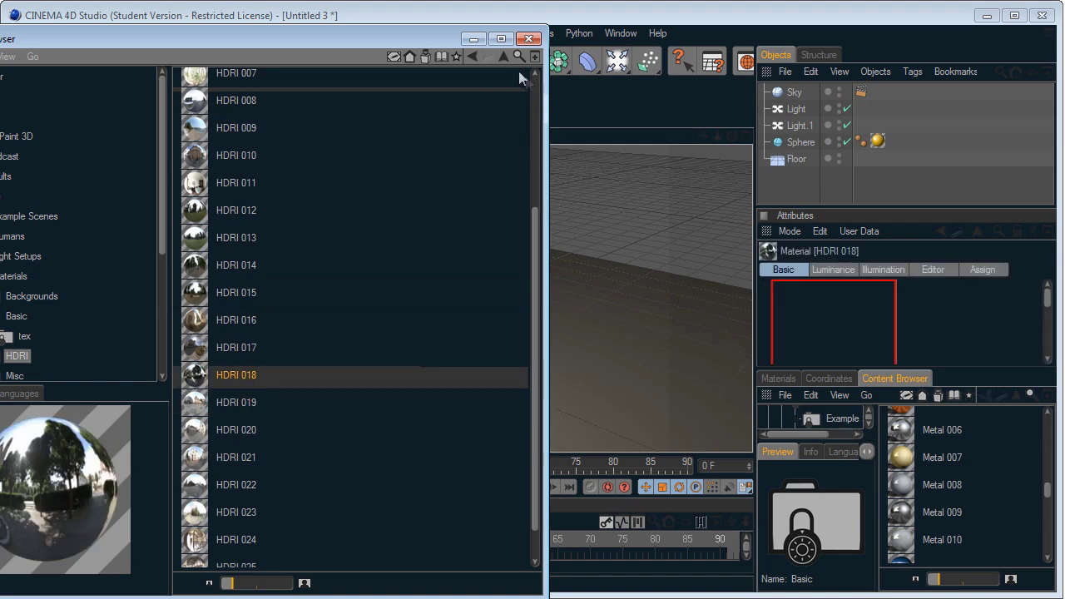
{"action": "left_click", "coordinate": [528, 38]}
{"action": "left_click", "coordinate": [780, 378]}
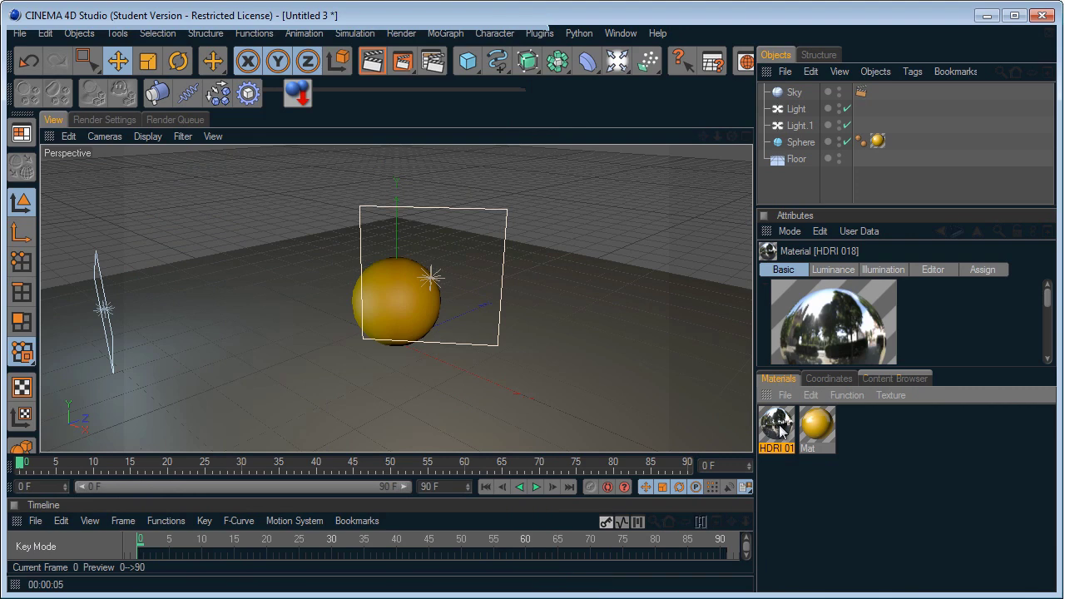
{"action": "left_click_drag", "start_coordinate": [802, 92], "coordinate": [802, 92]}
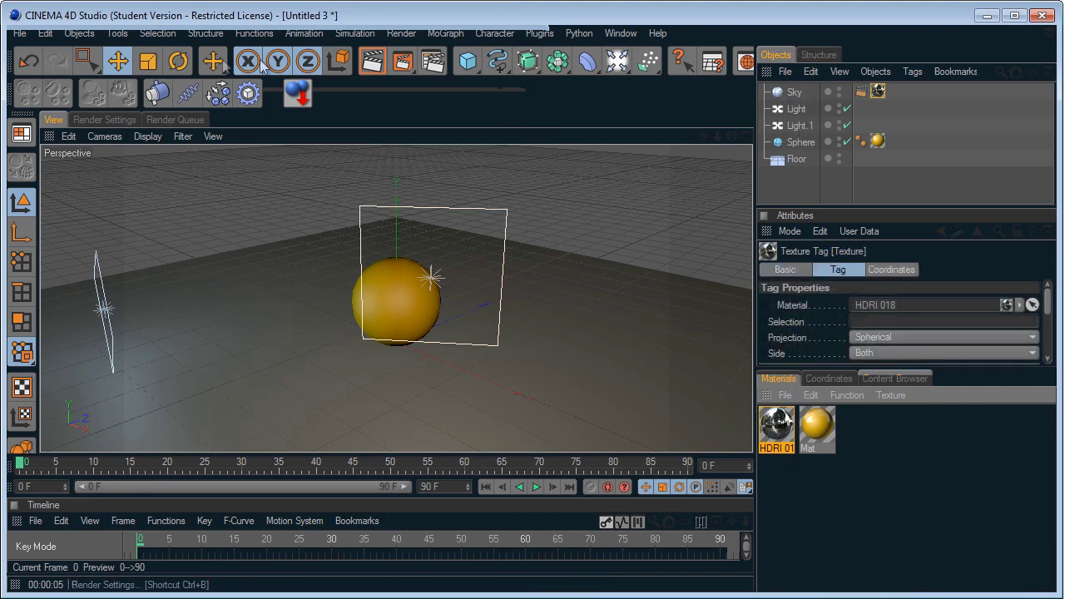
Render the active view to check the HDRI-lit gold sphere, then bring up Render Settings.
{"action": "left_click", "coordinate": [374, 65]}
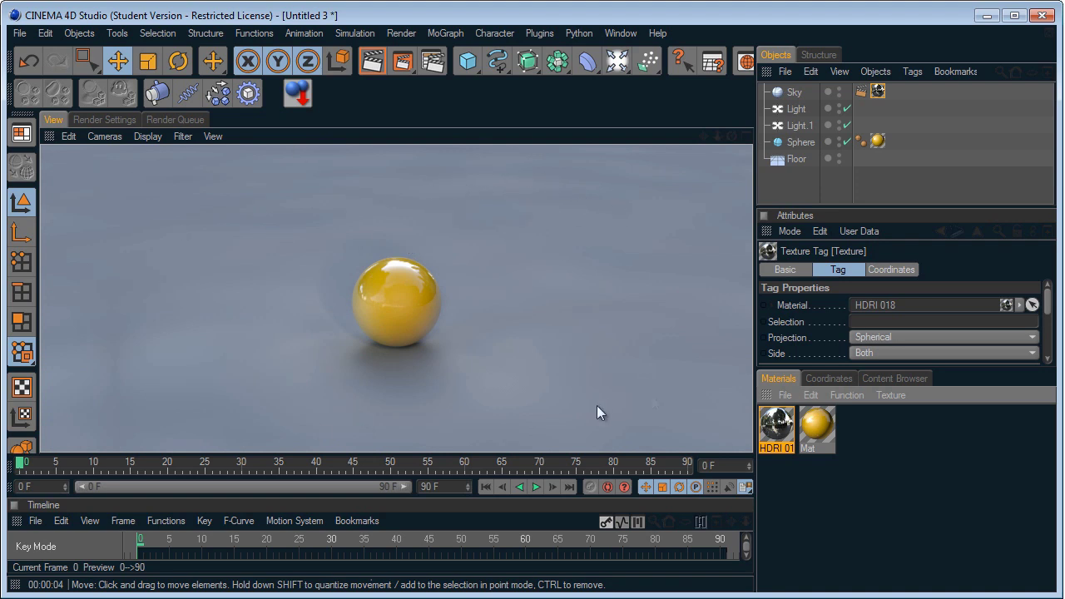
{"action": "left_click", "coordinate": [106, 119]}
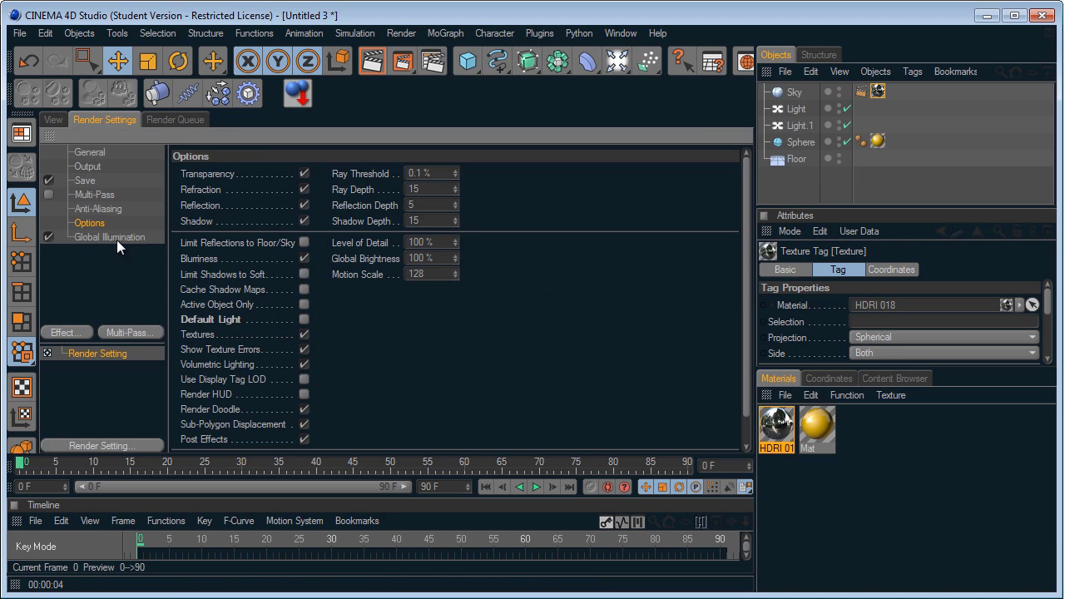
Set the Global Illumination mode to IR + QMC (Full Animation) and re-render the perspective view.
{"action": "left_click", "coordinate": [117, 238]}
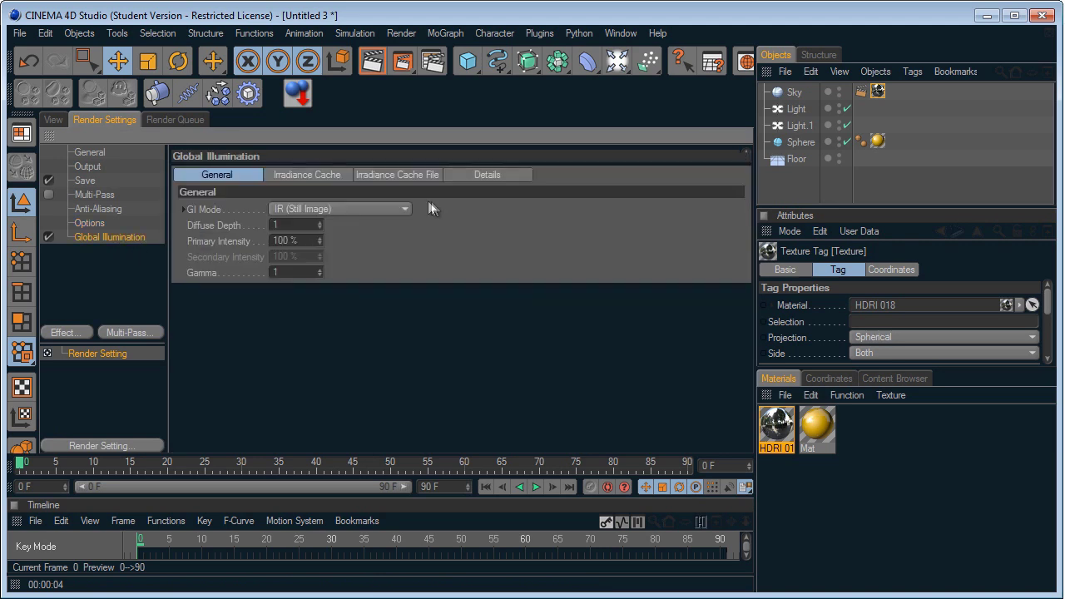
{"action": "left_click", "coordinate": [286, 175]}
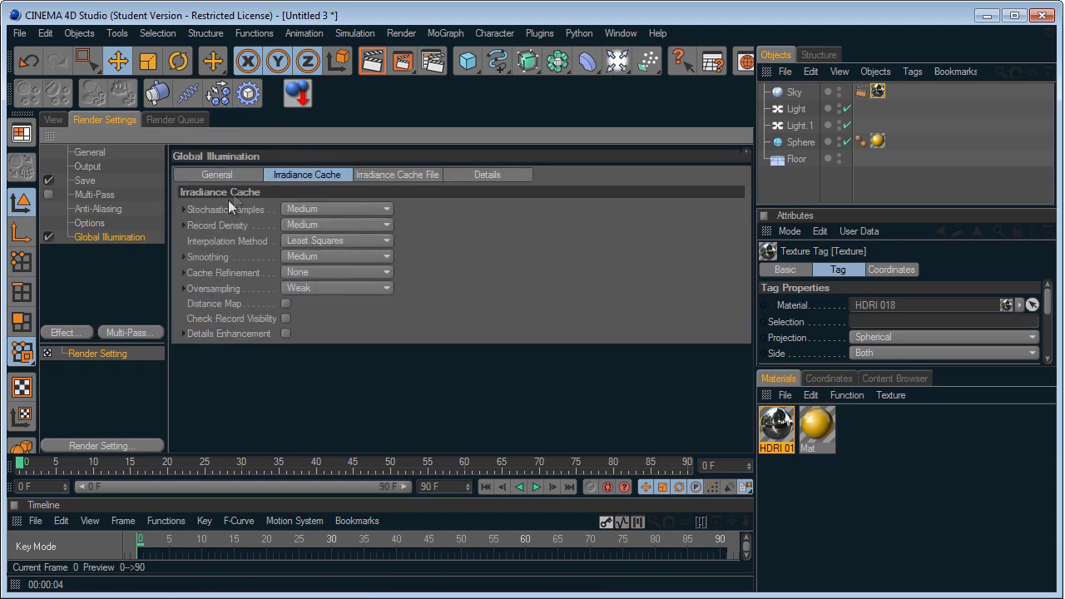
{"action": "left_click", "coordinate": [250, 174]}
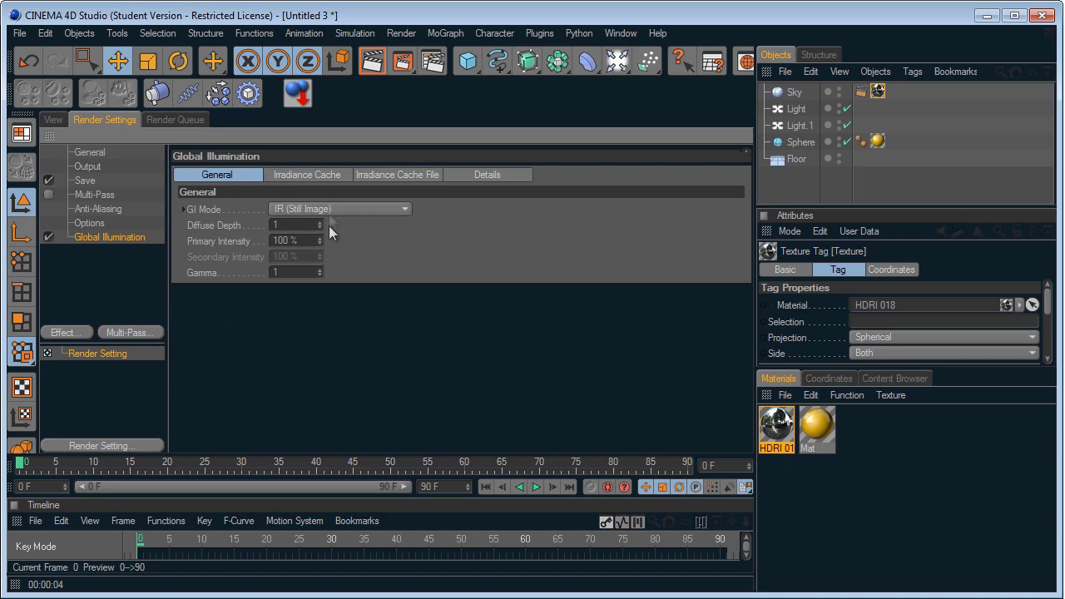
{"action": "left_click", "coordinate": [328, 211]}
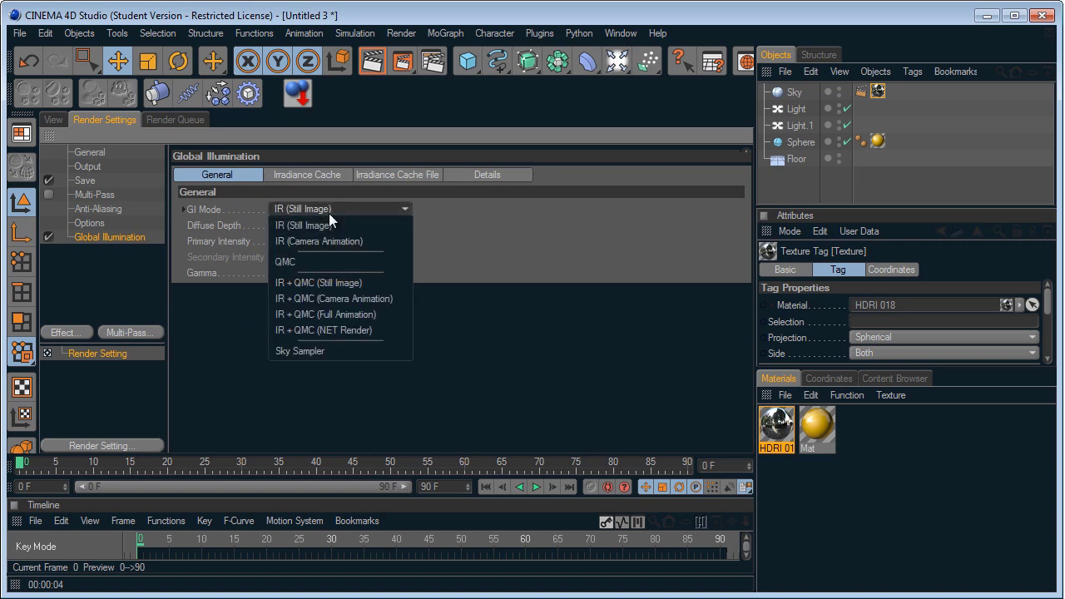
{"action": "left_click", "coordinate": [387, 313]}
{"action": "left_click", "coordinate": [53, 119]}
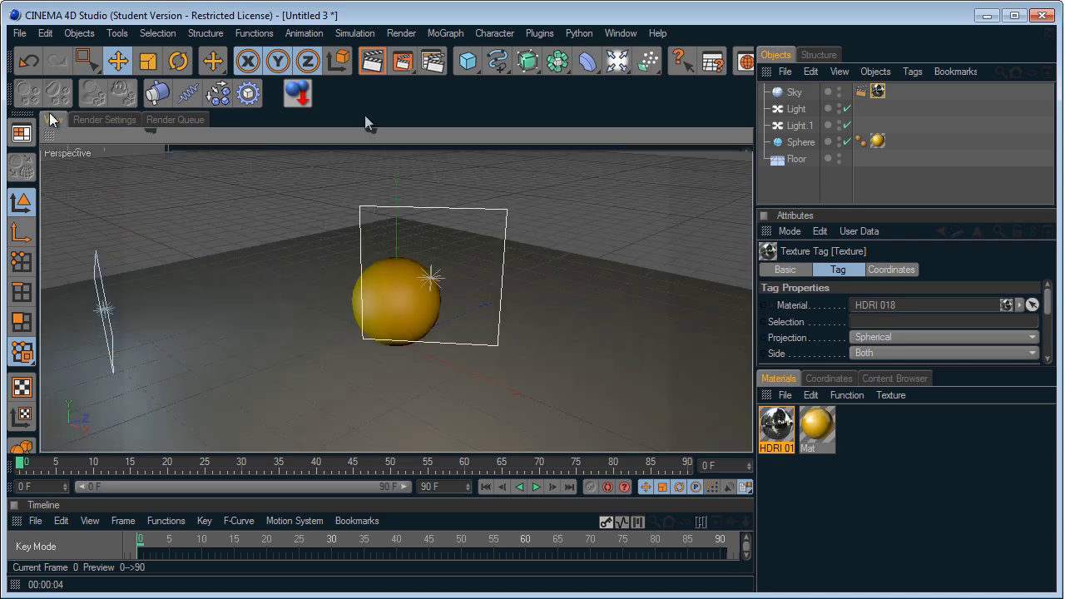
{"action": "left_click", "coordinate": [372, 63]}
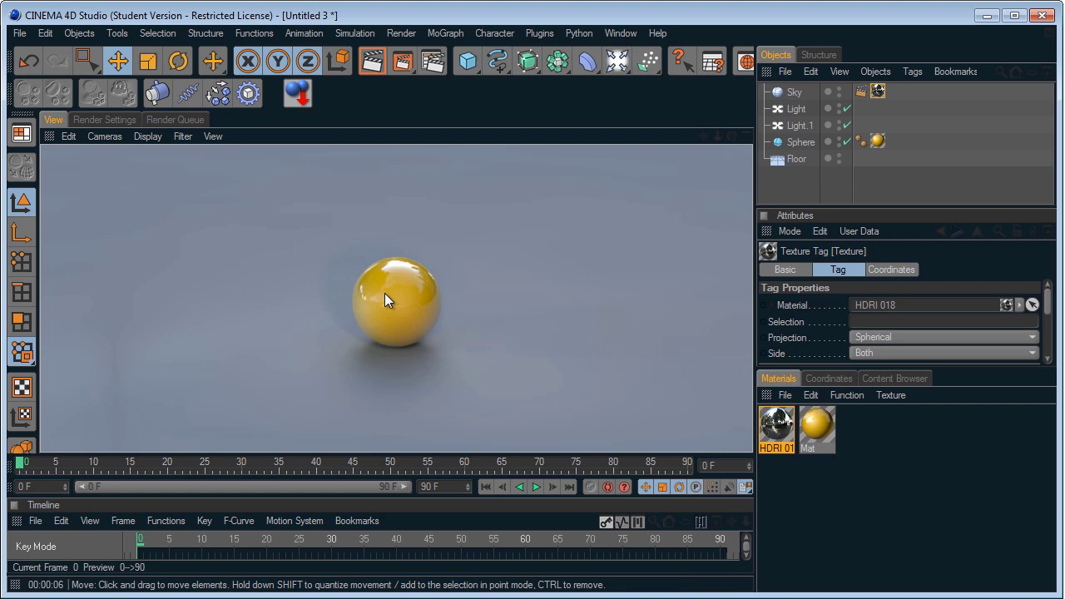
Set Light's intensity to 75% and Light.1's to 55%, then render the view.
{"action": "left_click", "coordinate": [800, 124]}
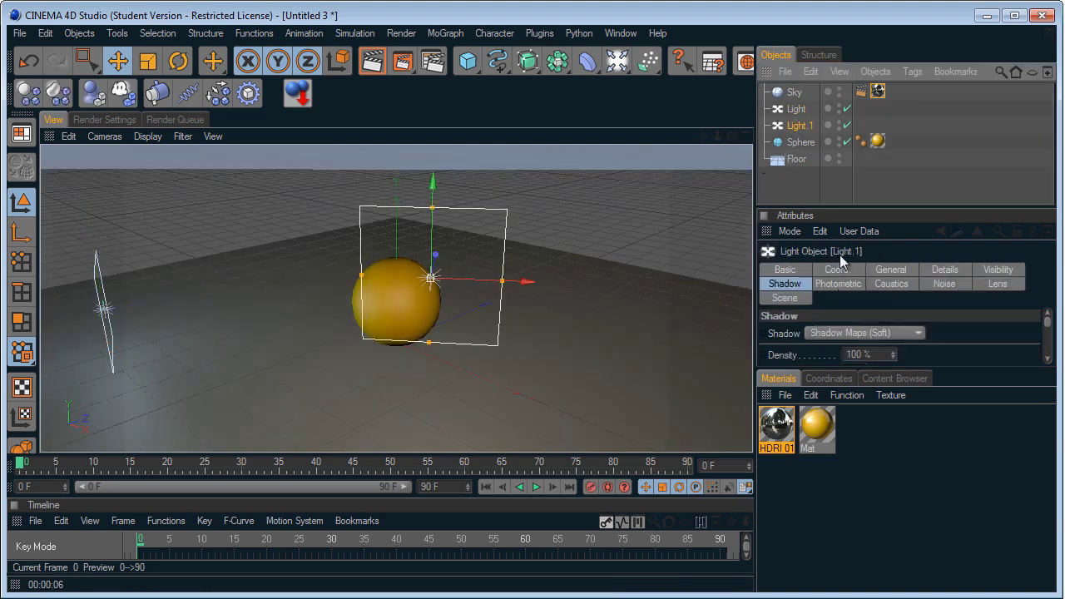
{"action": "left_click", "coordinate": [891, 269]}
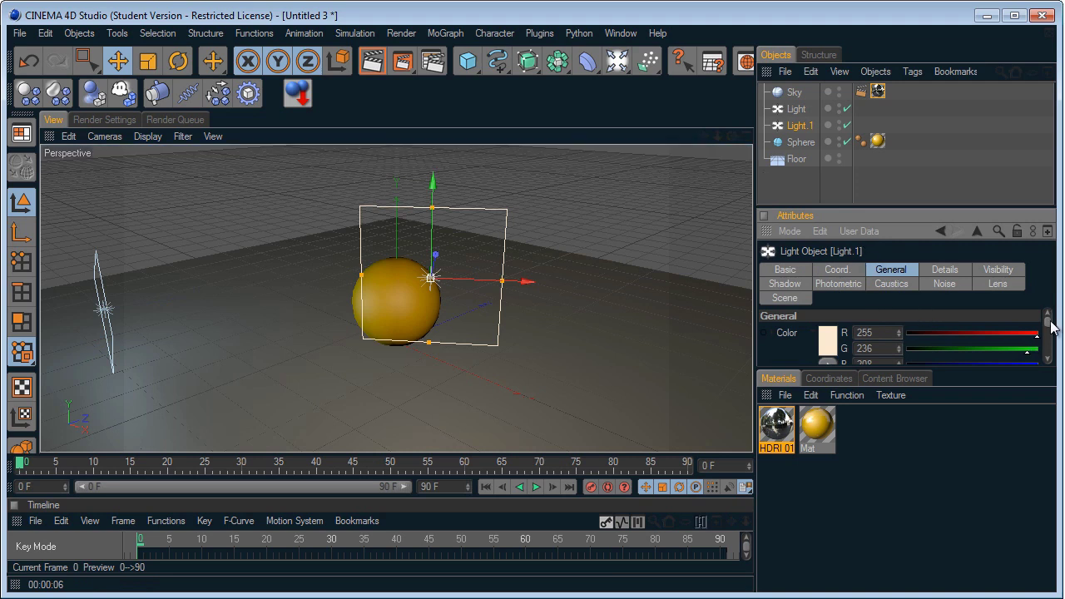
{"action": "left_click_drag", "start_coordinate": [1052, 328], "coordinate": [1052, 334]}
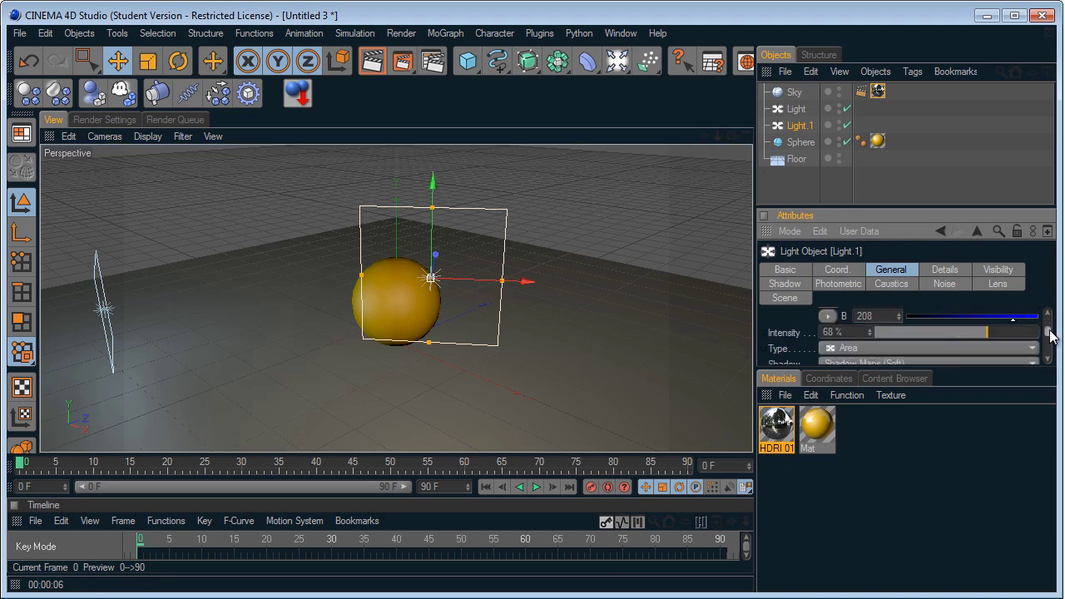
{"action": "left_click", "coordinate": [801, 111]}
{"action": "left_click", "coordinate": [999, 331]}
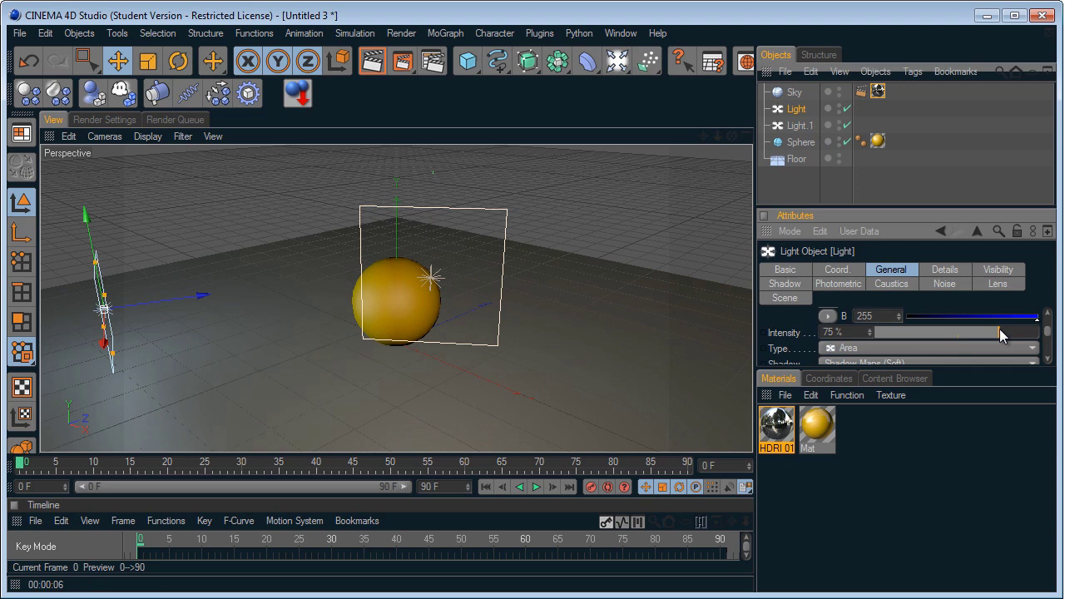
{"action": "left_click", "coordinate": [816, 126]}
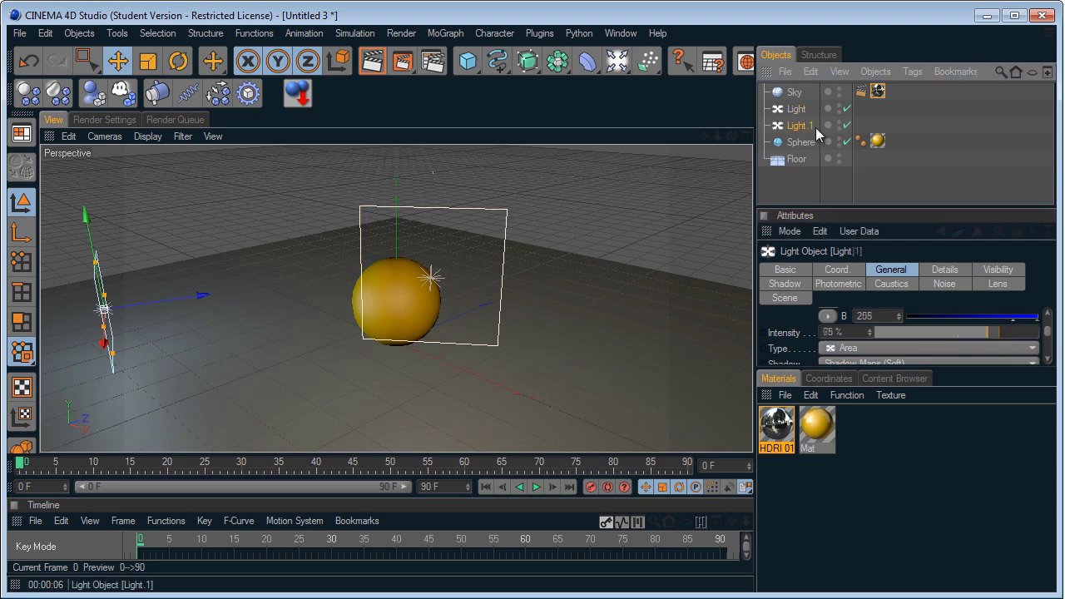
{"action": "left_click", "coordinate": [952, 332]}
{"action": "left_click_drag", "start_coordinate": [955, 330], "coordinate": [966, 330]}
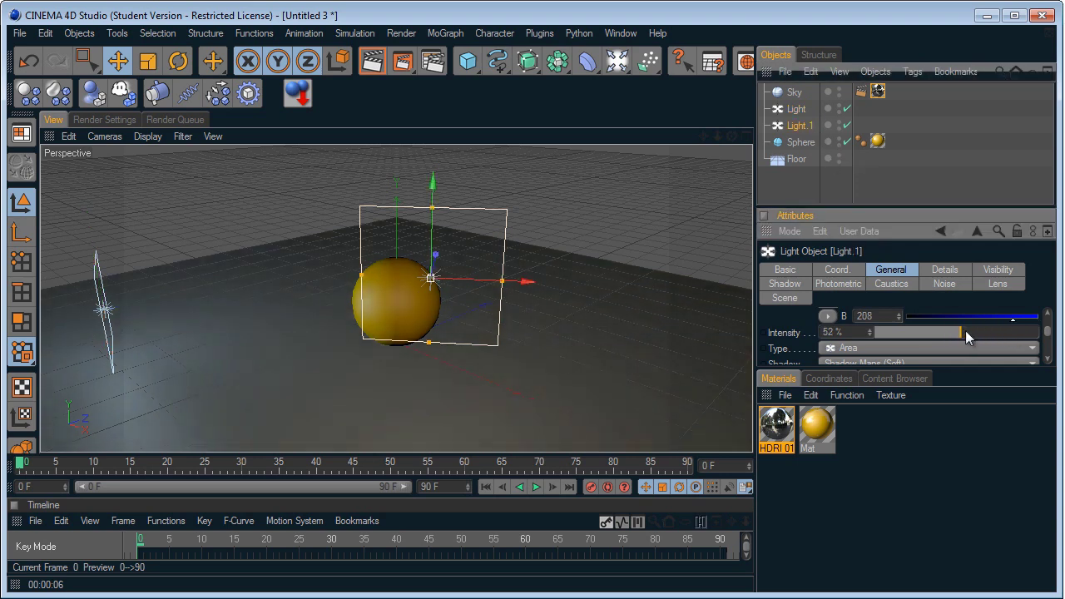
{"action": "left_click", "coordinate": [373, 62]}
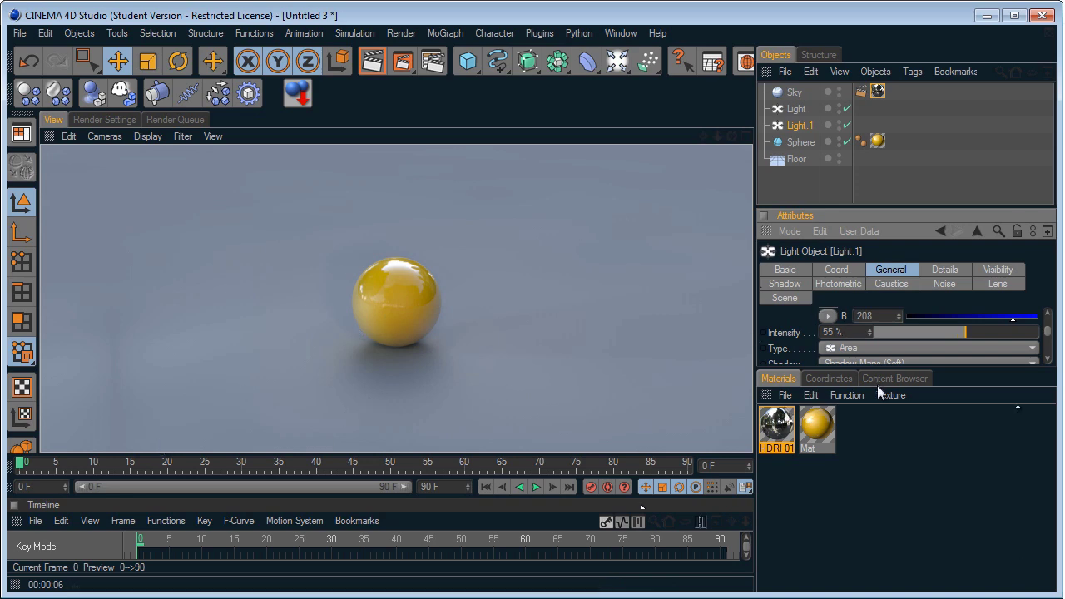
Preview the Array Light, 3 Point Light Stage, Sunlight, BakeEnvironment and Product_Stage.2 light setups.
{"action": "left_click", "coordinate": [747, 62]}
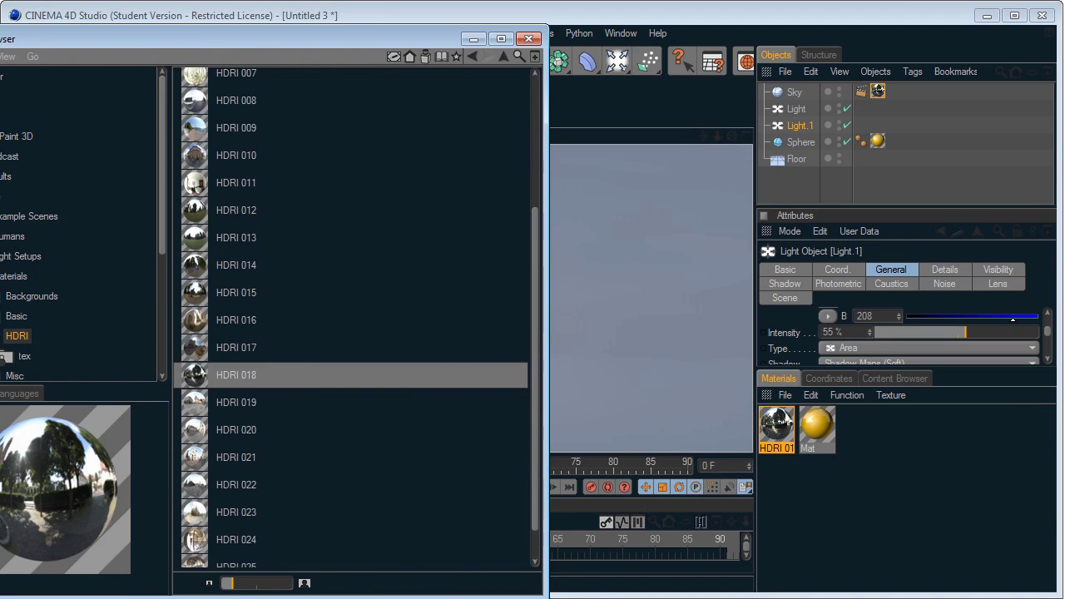
{"action": "left_click", "coordinate": [14, 258]}
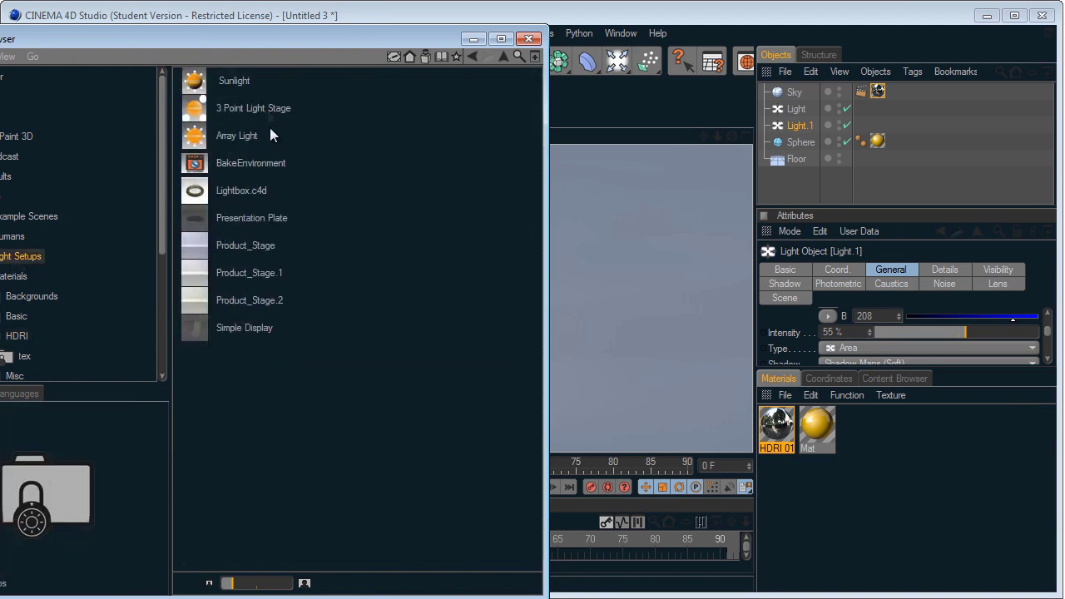
{"action": "left_click", "coordinate": [236, 139]}
{"action": "left_click", "coordinate": [239, 112]}
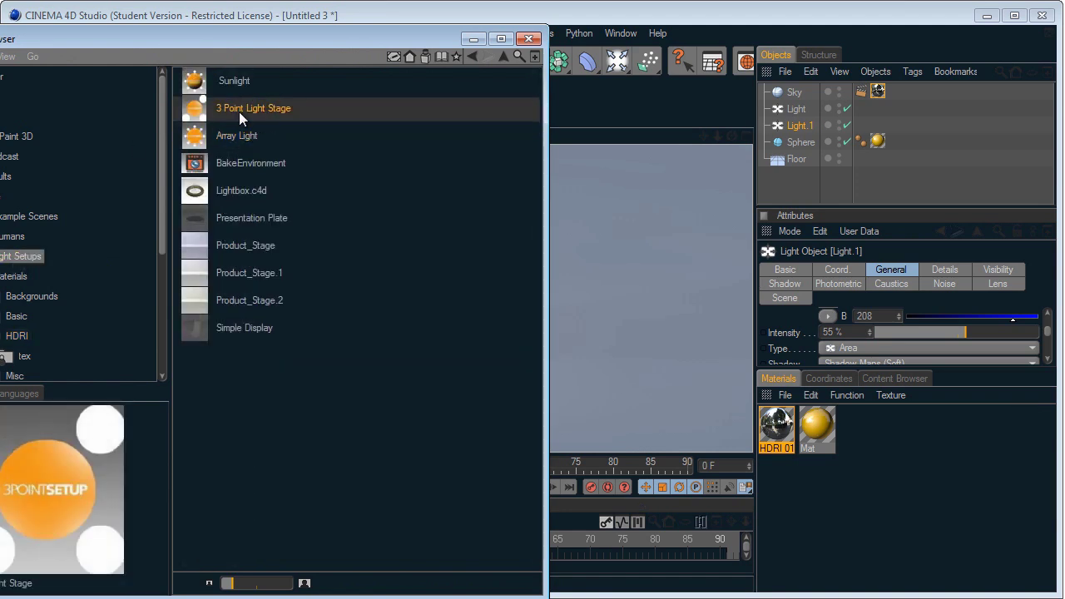
{"action": "left_click", "coordinate": [236, 81]}
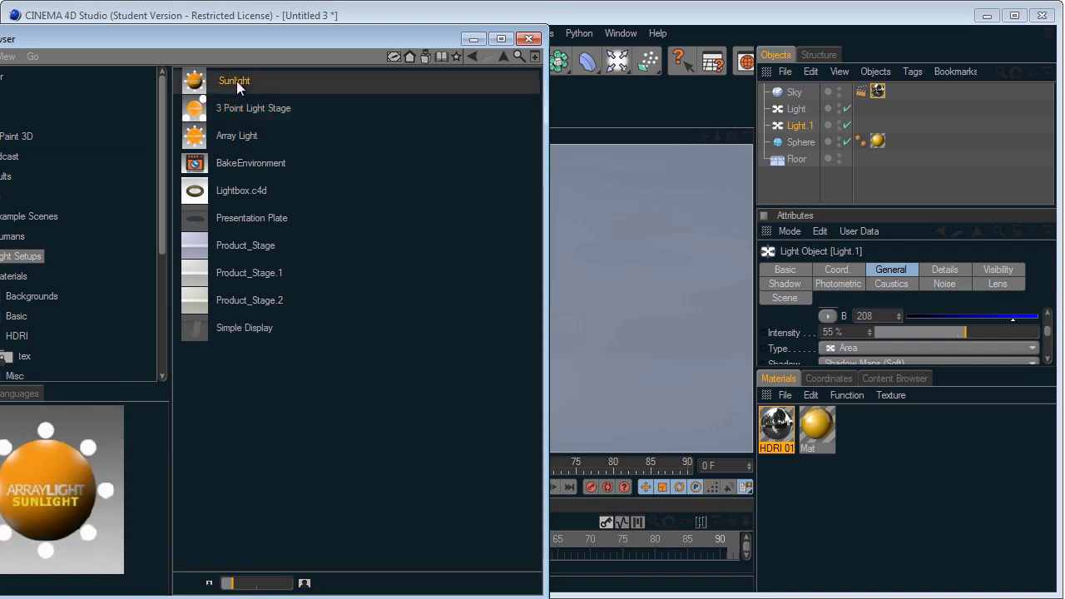
{"action": "left_click", "coordinate": [250, 171]}
{"action": "left_click", "coordinate": [254, 302]}
{"action": "left_click", "coordinate": [528, 39]}
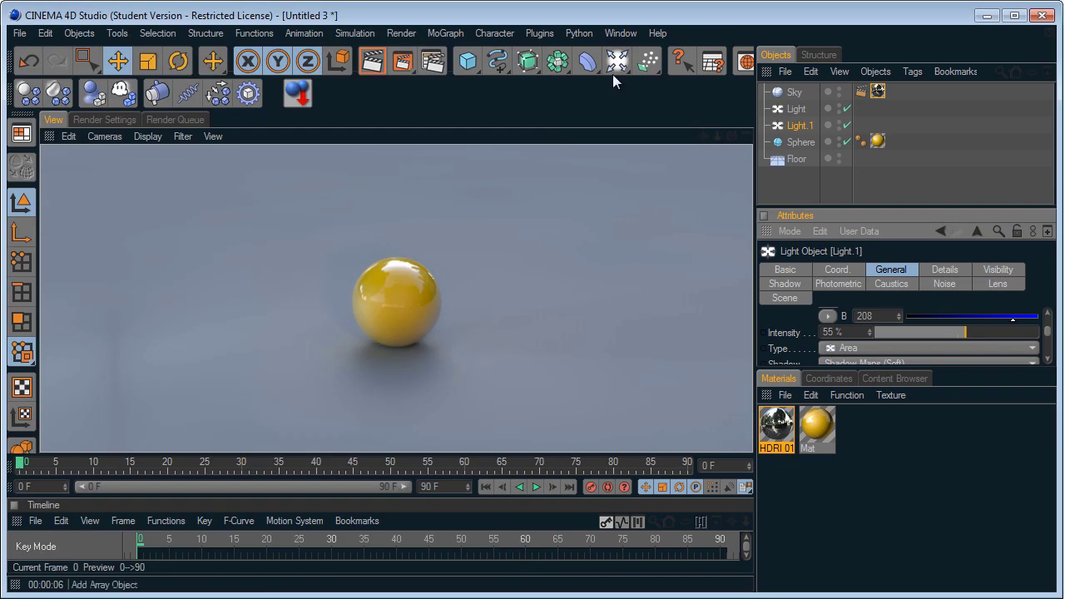
Add a MoGraph Cloner and make the Sphere its child.
{"action": "left_click", "coordinate": [917, 176]}
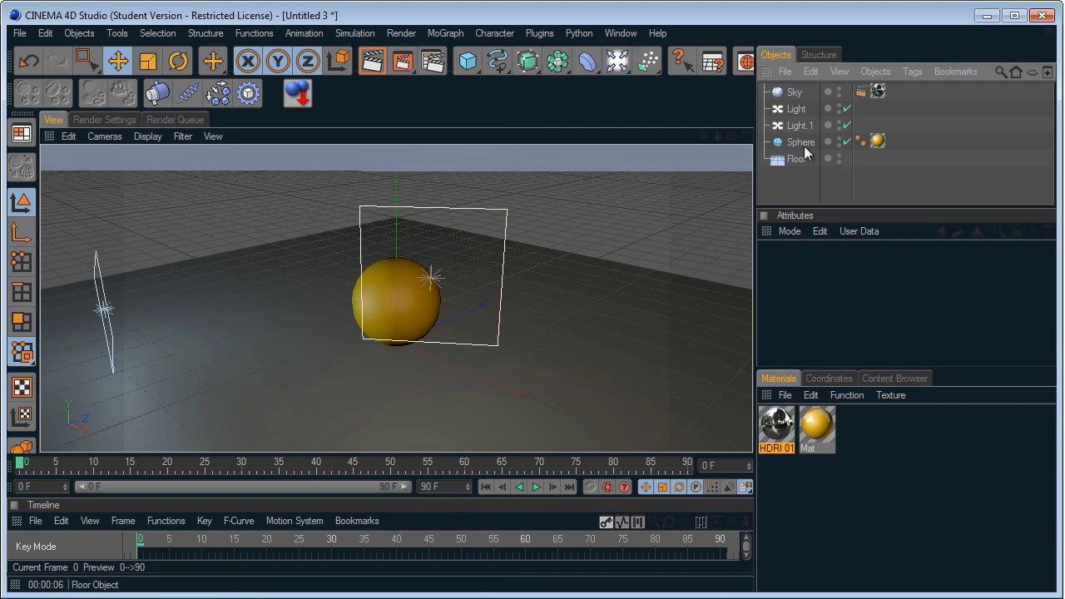
{"action": "left_click", "coordinate": [803, 144]}
{"action": "left_click", "coordinate": [445, 33]}
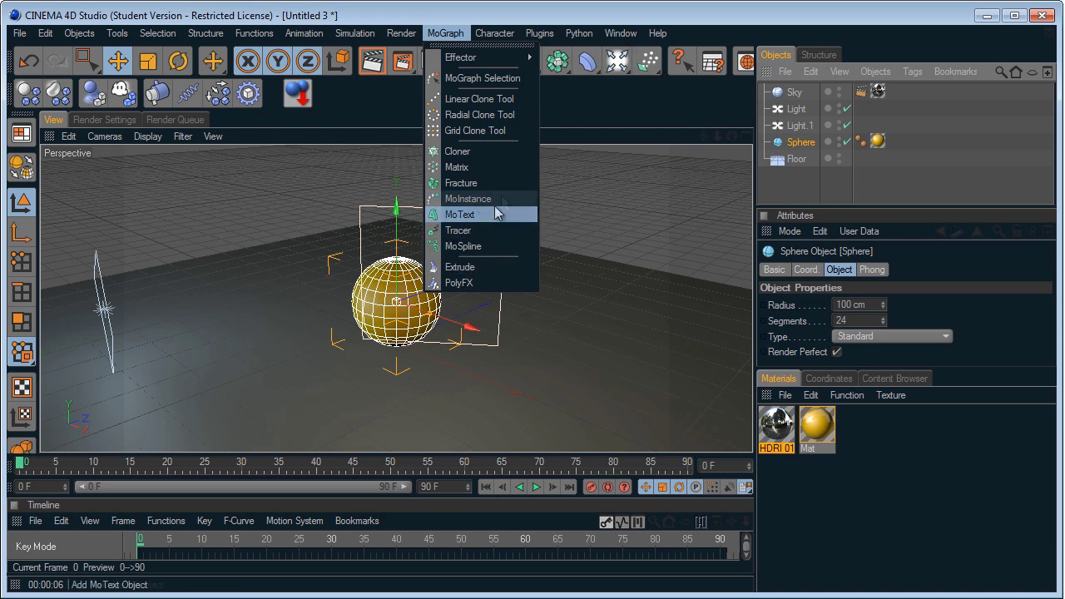
{"action": "left_click", "coordinate": [489, 155]}
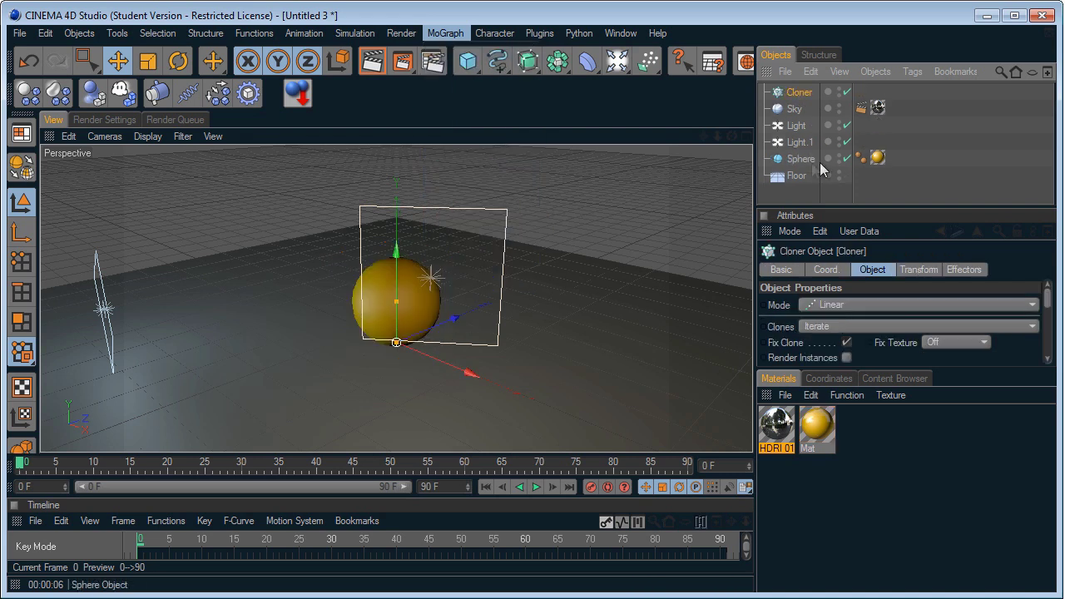
{"action": "left_click_drag", "start_coordinate": [818, 160], "coordinate": [804, 97]}
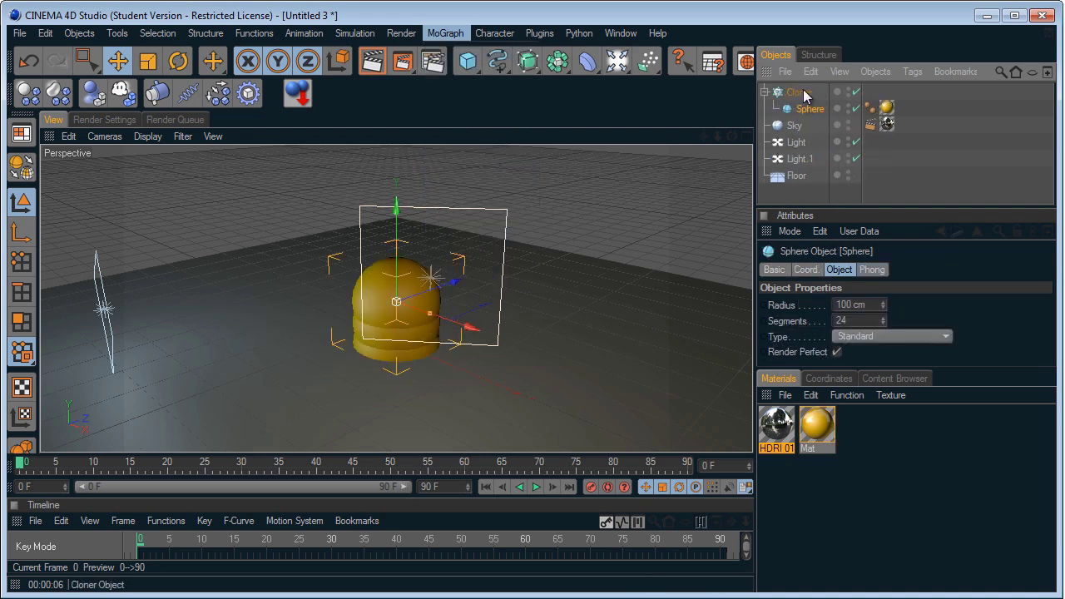
Set the Cloner's mode to Grid Array.
{"action": "left_click", "coordinate": [804, 98]}
{"action": "left_click", "coordinate": [905, 270]}
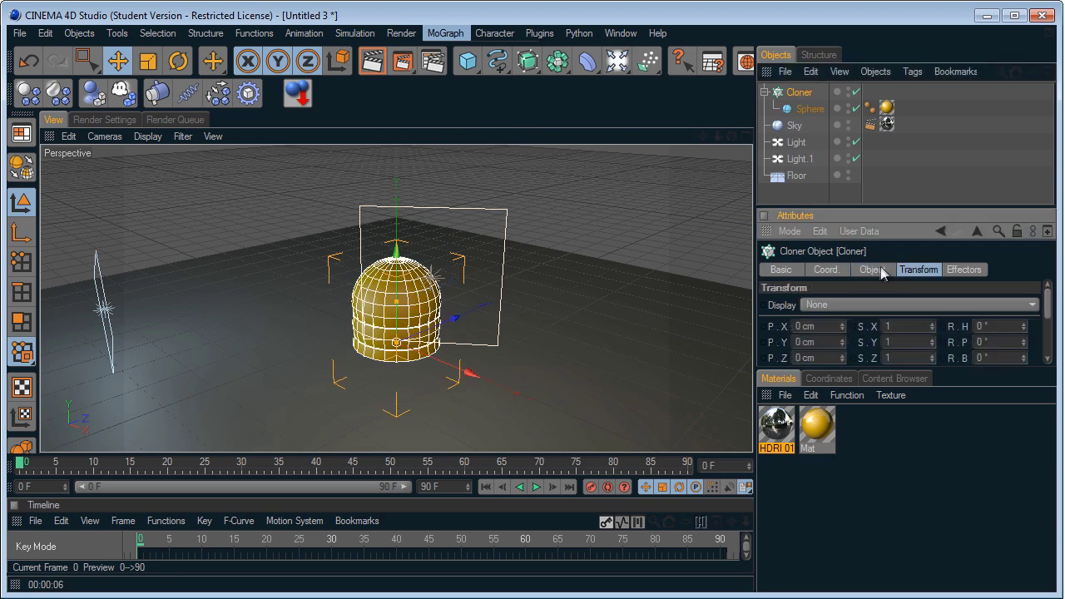
{"action": "left_click", "coordinate": [874, 270]}
{"action": "left_click", "coordinate": [874, 306]}
{"action": "left_click", "coordinate": [873, 364]}
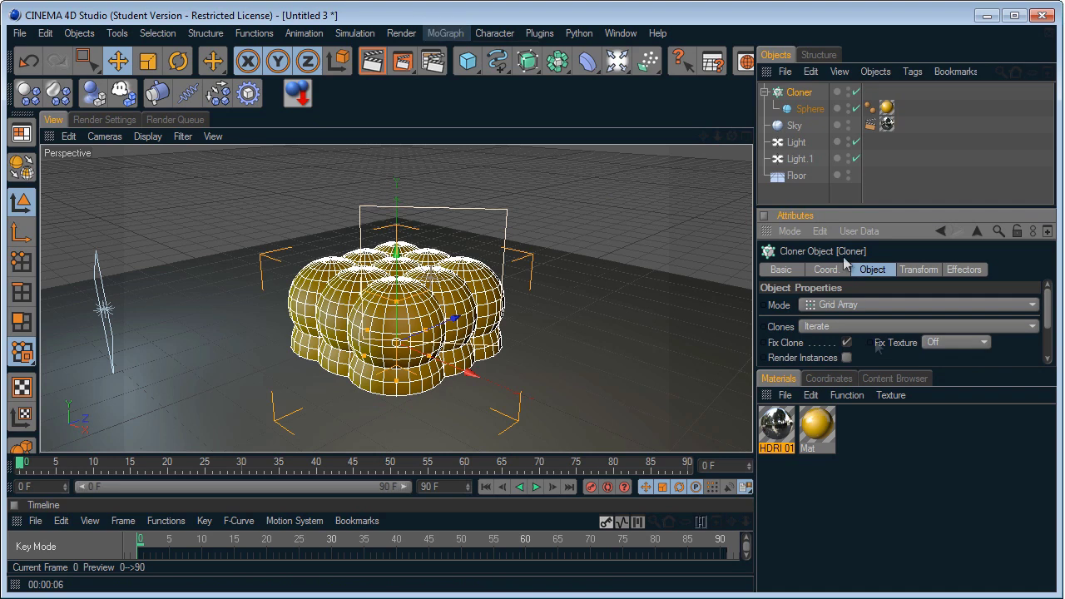
{"action": "left_click", "coordinate": [809, 109]}
{"action": "left_click", "coordinate": [799, 93]}
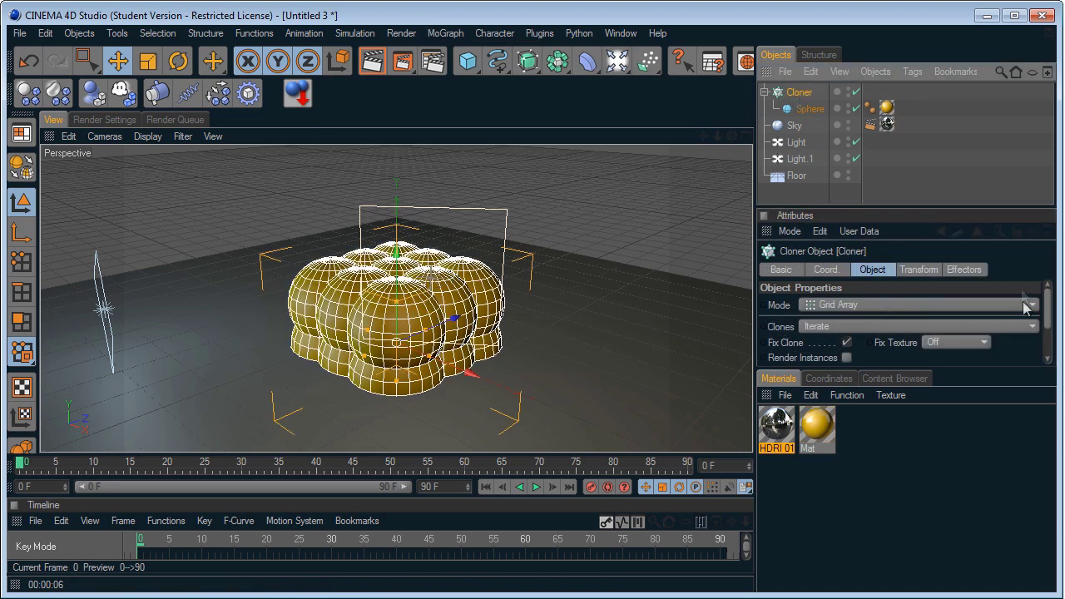
Set the Cloner grid count to 2 × 1 × 2.
{"action": "left_click_drag", "start_coordinate": [1046, 313], "coordinate": [1047, 346]}
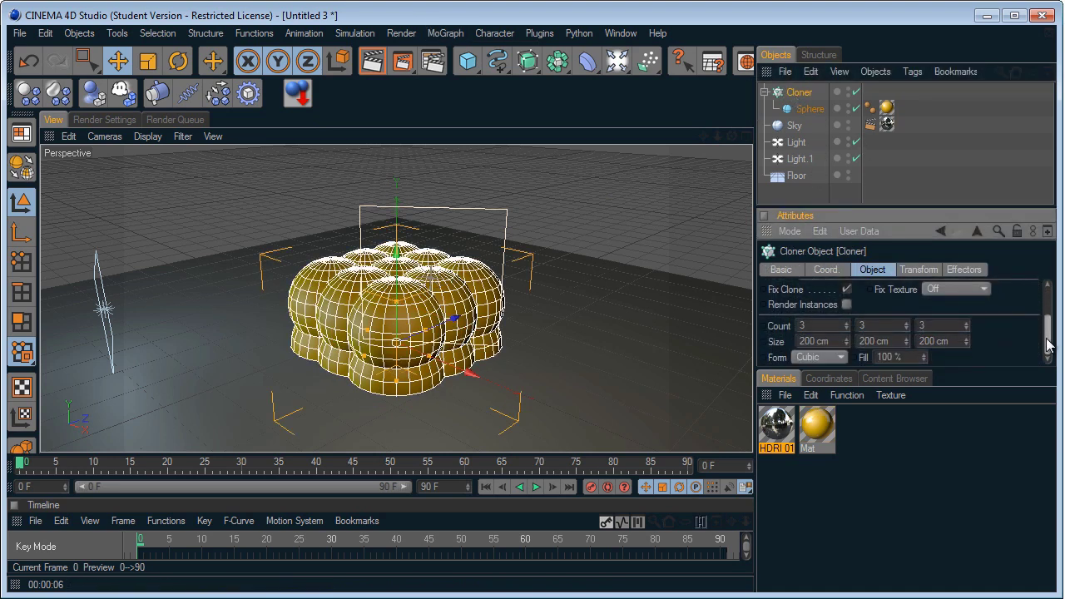
{"action": "left_click", "coordinate": [848, 323]}
{"action": "left_click", "coordinate": [847, 322]}
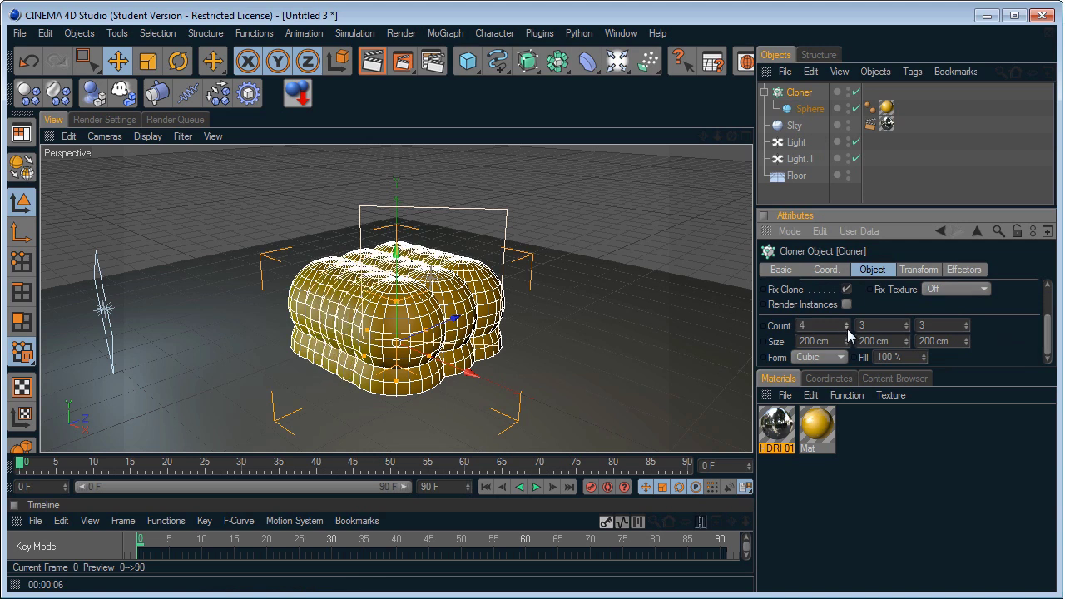
{"action": "left_click", "coordinate": [847, 329]}
{"action": "left_click", "coordinate": [847, 329]}
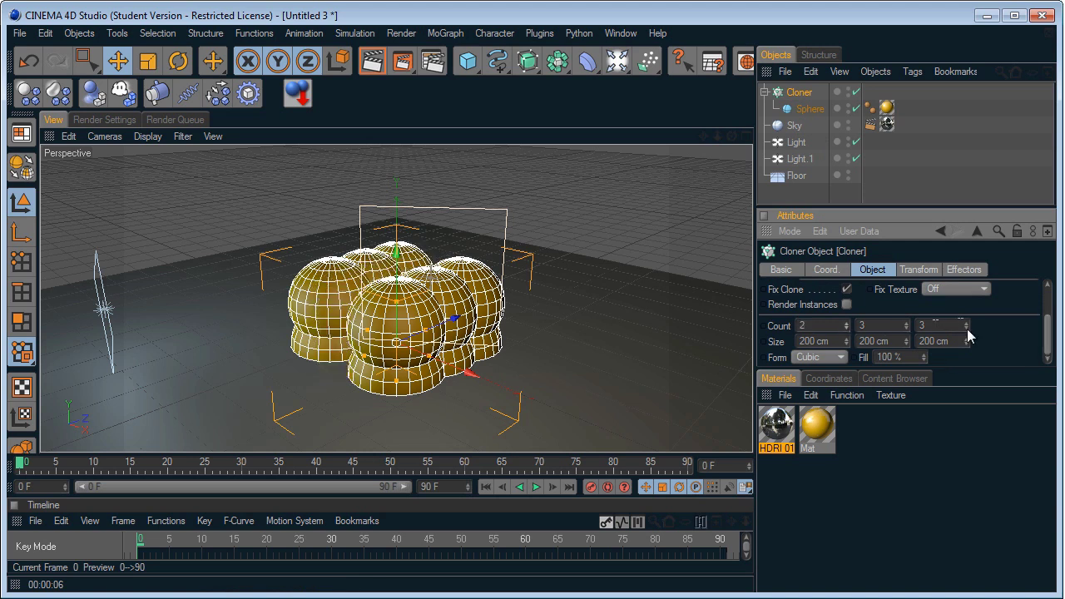
{"action": "left_click", "coordinate": [966, 328]}
{"action": "left_click", "coordinate": [906, 329]}
{"action": "left_click", "coordinate": [906, 328]}
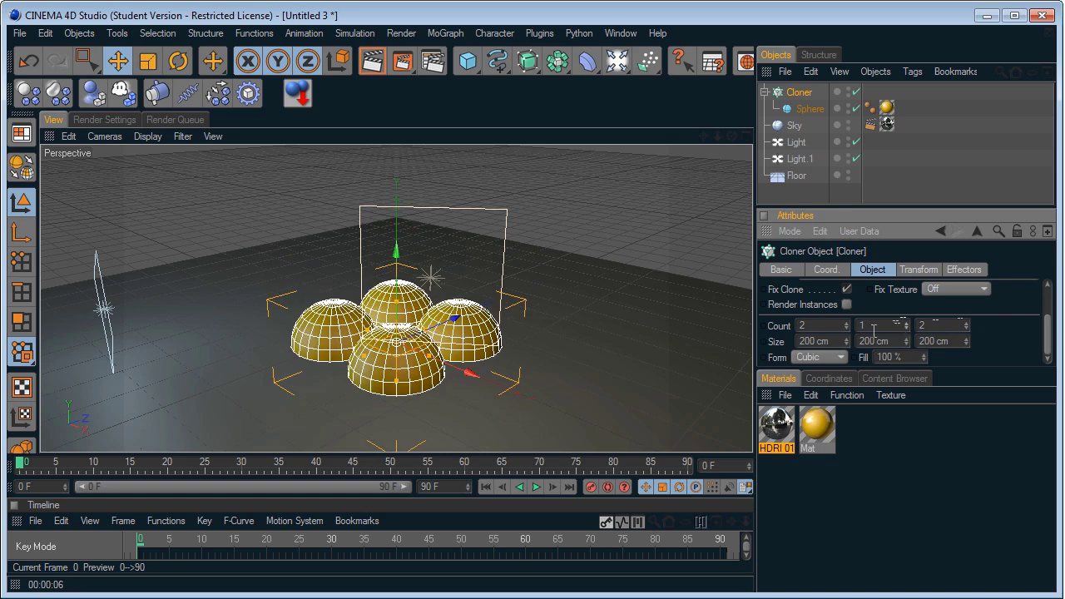
Lift the spheres onto the floor, widen their spacing to about 325 cm, and render.
{"action": "left_click", "coordinate": [298, 93]}
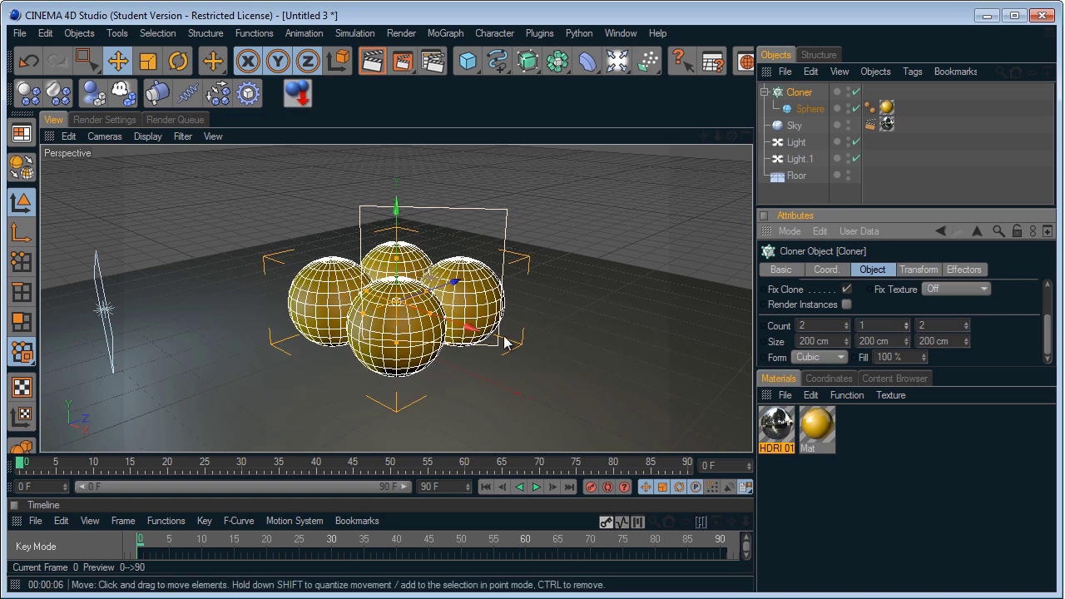
{"action": "mouse_move", "coordinate": [434, 326]}
{"action": "left_mouse_down"}
{"action": "mouse_move", "coordinate": [479, 337]}
{"action": "mouse_move", "coordinate": [439, 295]}
{"action": "mouse_move", "coordinate": [456, 283]}
{"action": "left_mouse_up"}
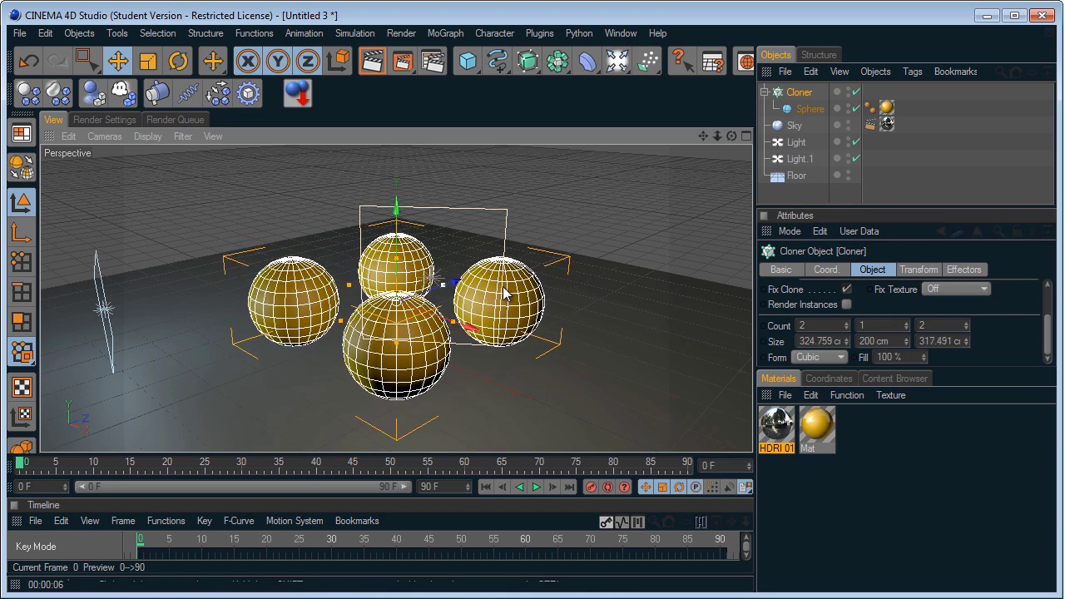
{"action": "left_click", "coordinate": [364, 67]}
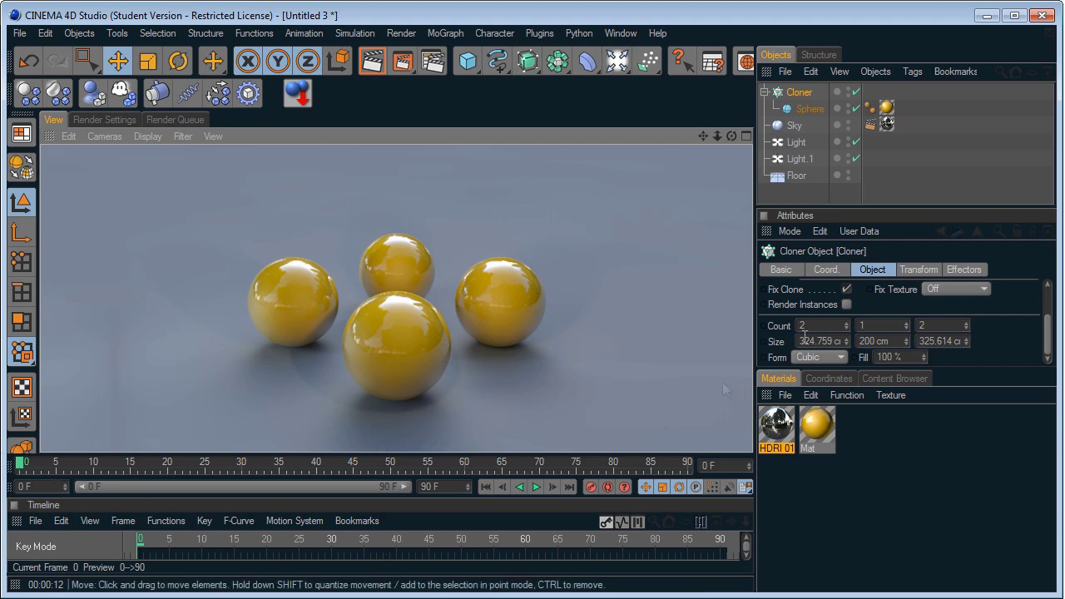
{"action": "left_click", "coordinate": [871, 478]}
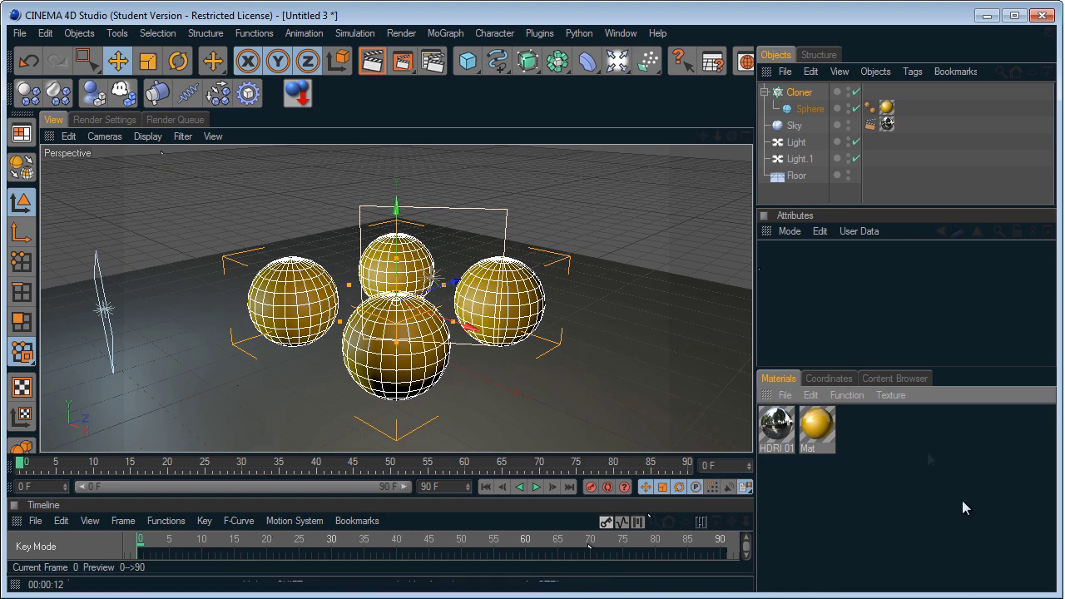
{"action": "double_click", "coordinate": [905, 428]}
Enable Reflection at 5% brightness on Mat.1, apply it to the Floor, and render.
{"action": "double_click", "coordinate": [778, 426]}
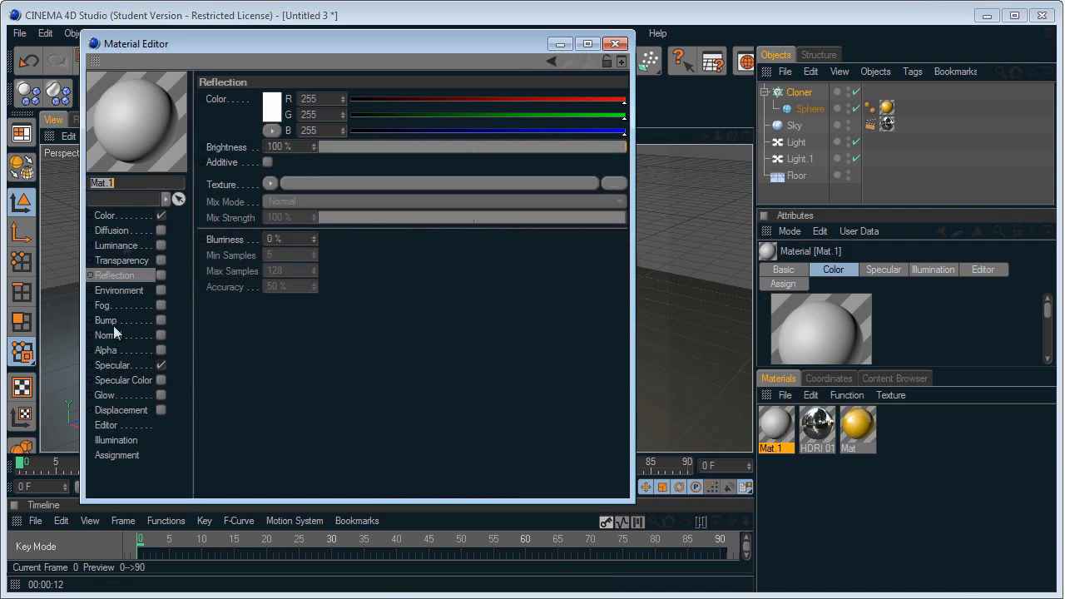
{"action": "left_click", "coordinate": [106, 214]}
{"action": "left_click", "coordinate": [160, 276]}
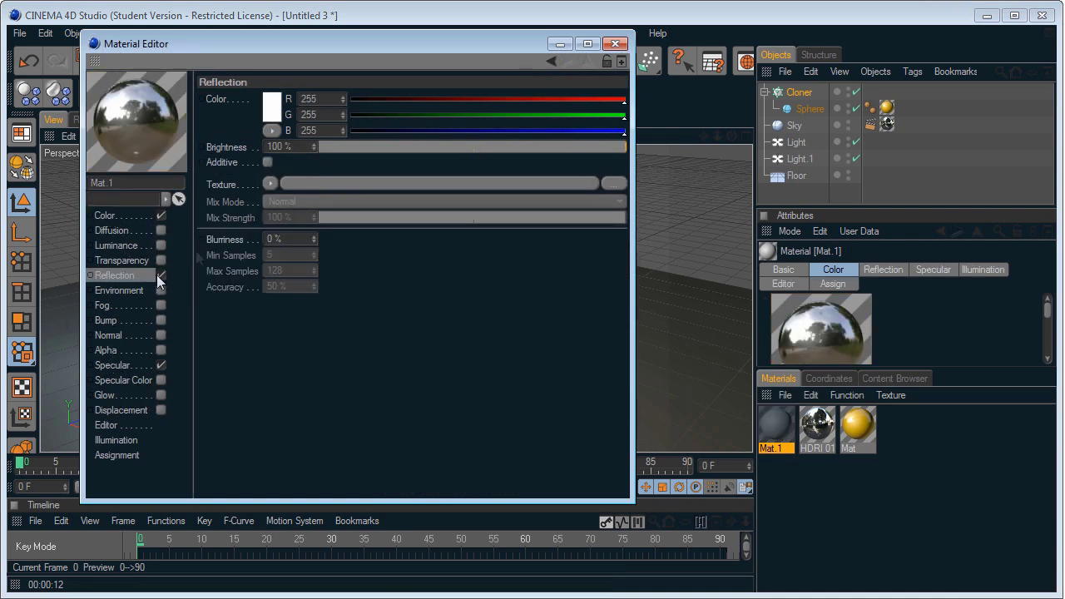
{"action": "left_click", "coordinate": [340, 147]}
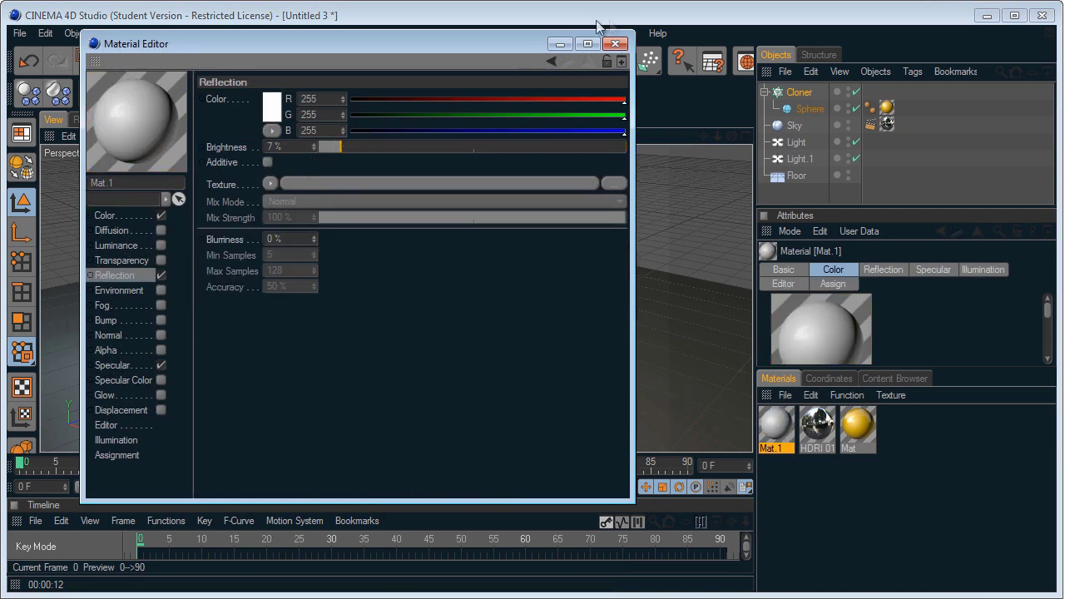
{"action": "left_click", "coordinate": [336, 146]}
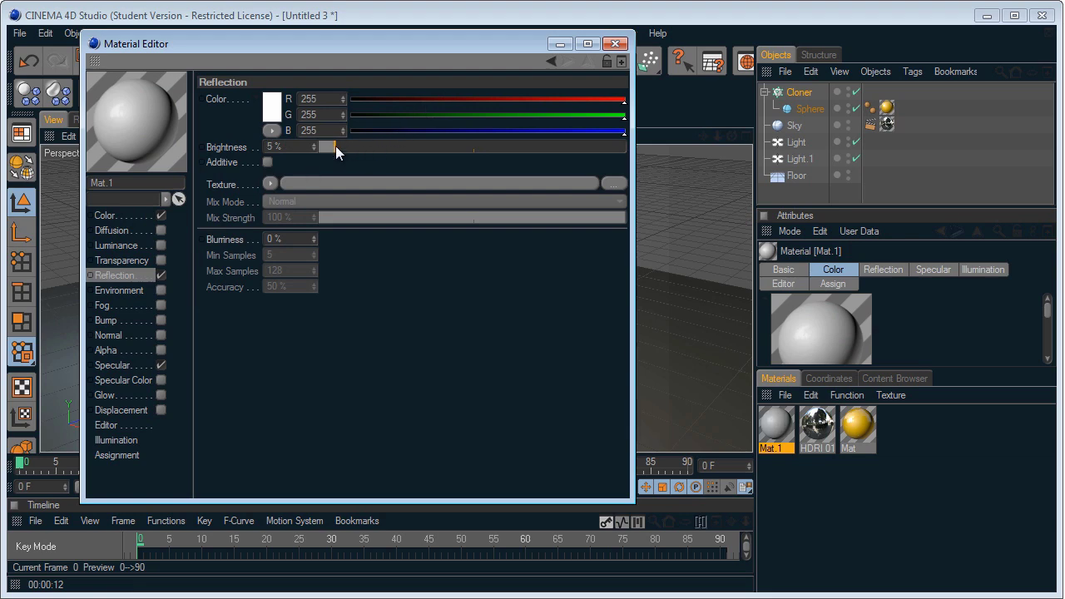
{"action": "left_click", "coordinate": [614, 44]}
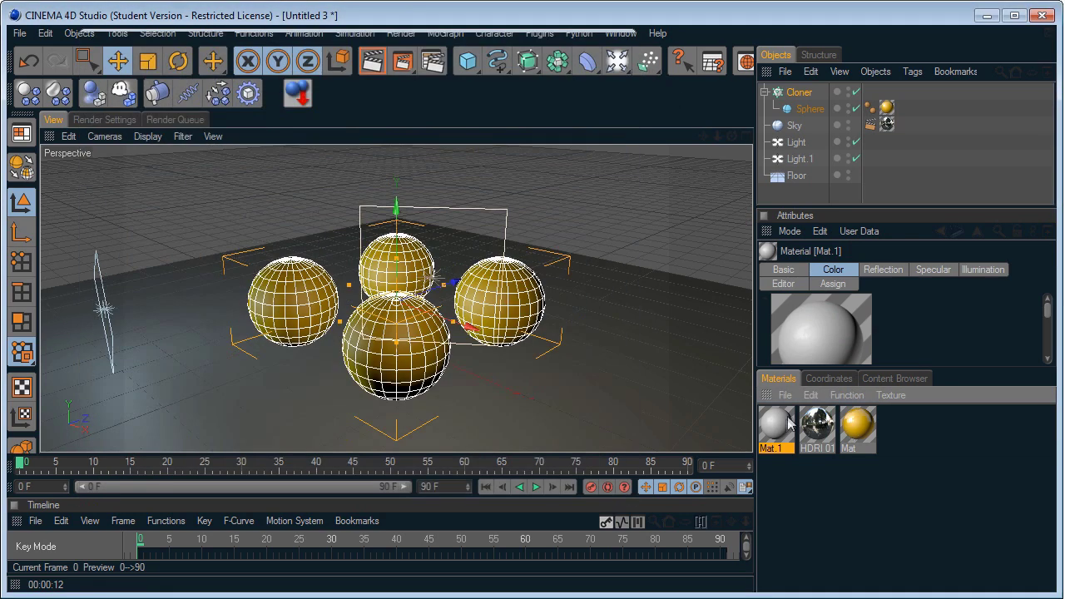
{"action": "left_click_drag", "start_coordinate": [781, 434], "coordinate": [800, 184]}
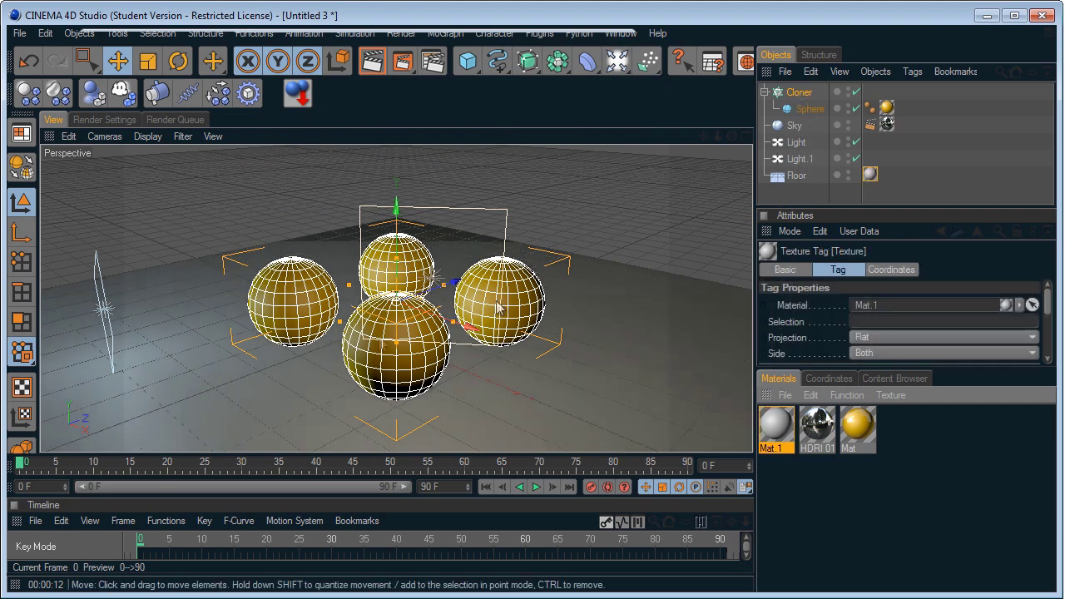
{"action": "left_click", "coordinate": [372, 61]}
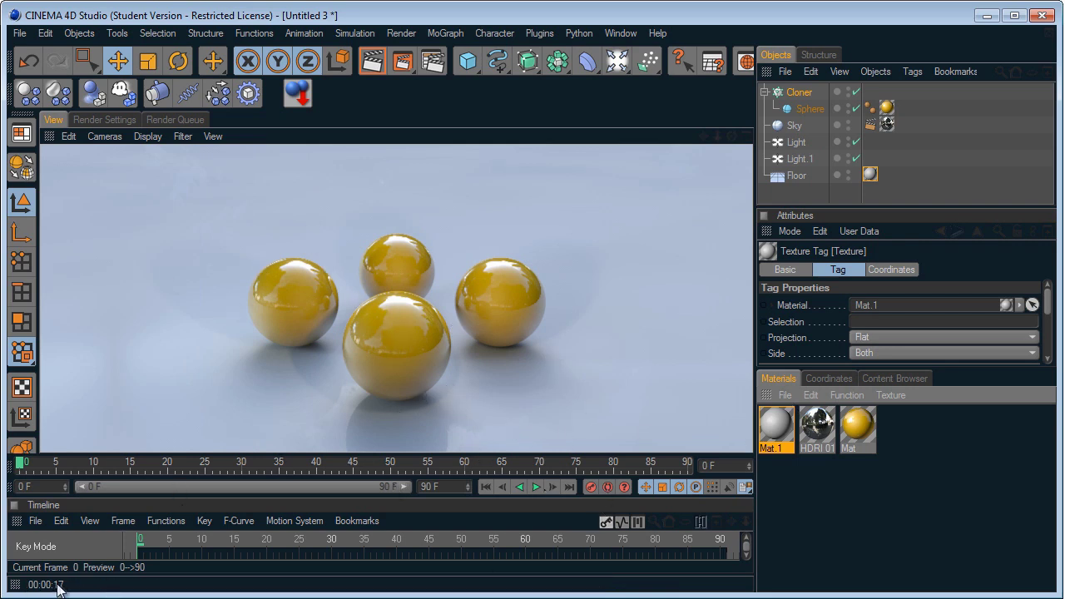
Disable Global Illumination in the render settings and re-render the active view for comparison.
{"action": "left_click", "coordinate": [104, 119]}
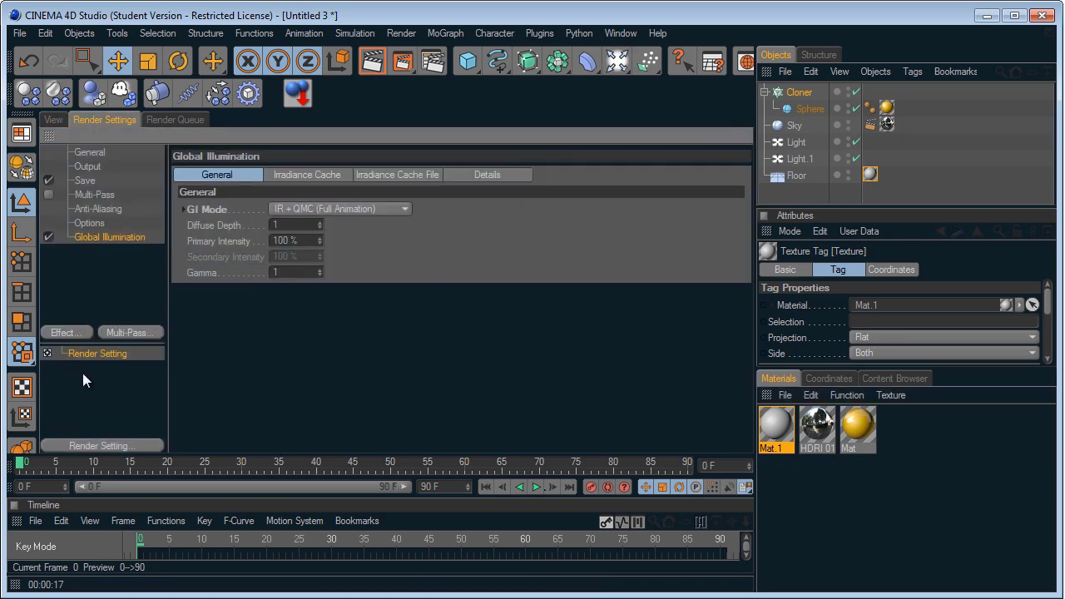
{"action": "left_click", "coordinate": [50, 236]}
{"action": "left_click", "coordinate": [55, 117]}
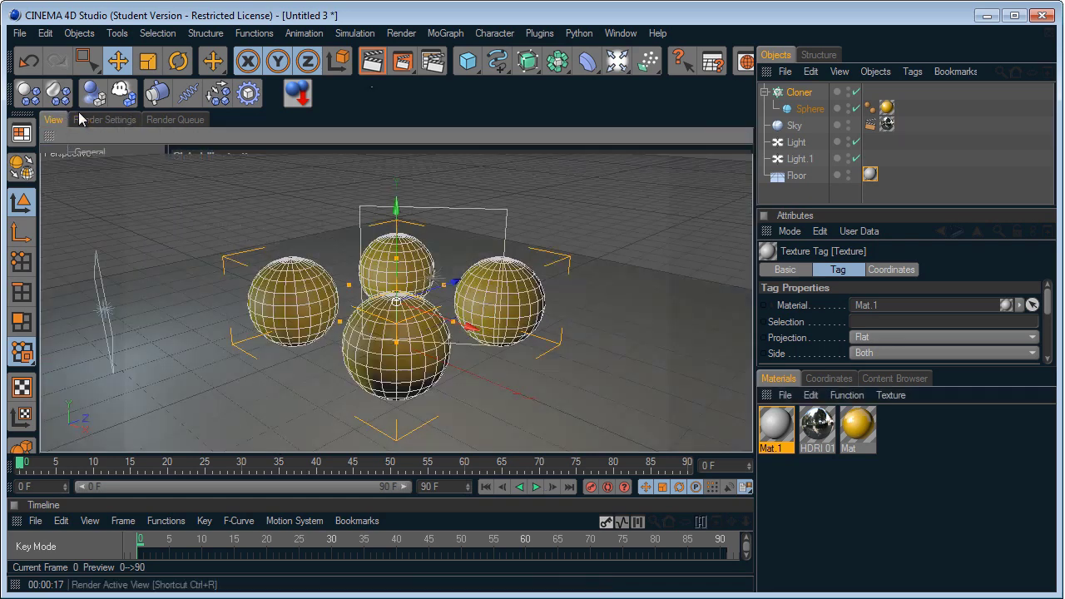
{"action": "left_click", "coordinate": [374, 62]}
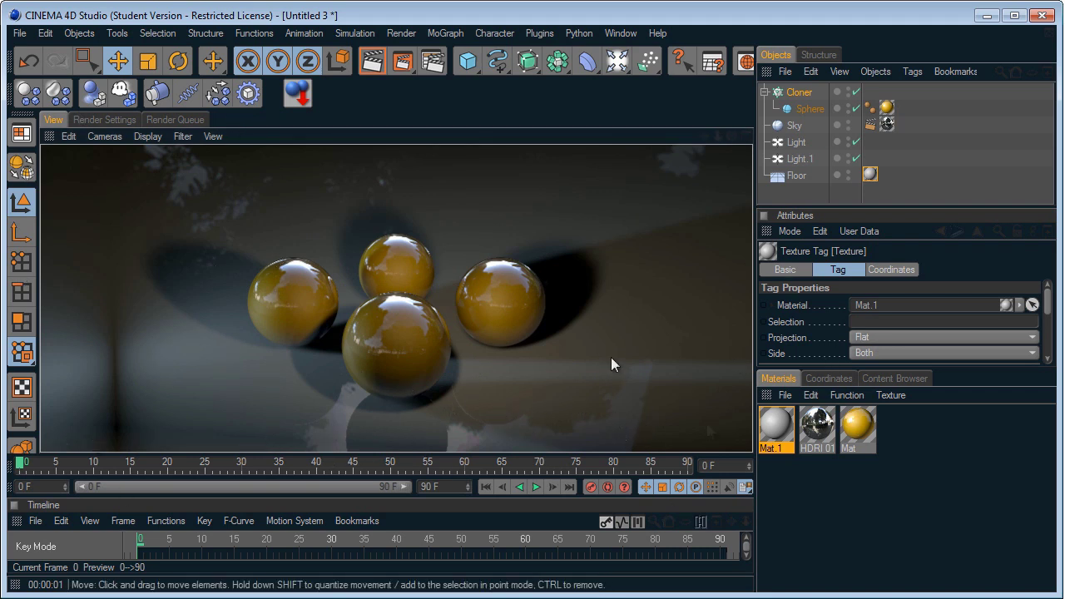
Inspect the HDRI 018 material's Luminance texture shader, then close the Material Editor.
{"action": "double_click", "coordinate": [817, 426]}
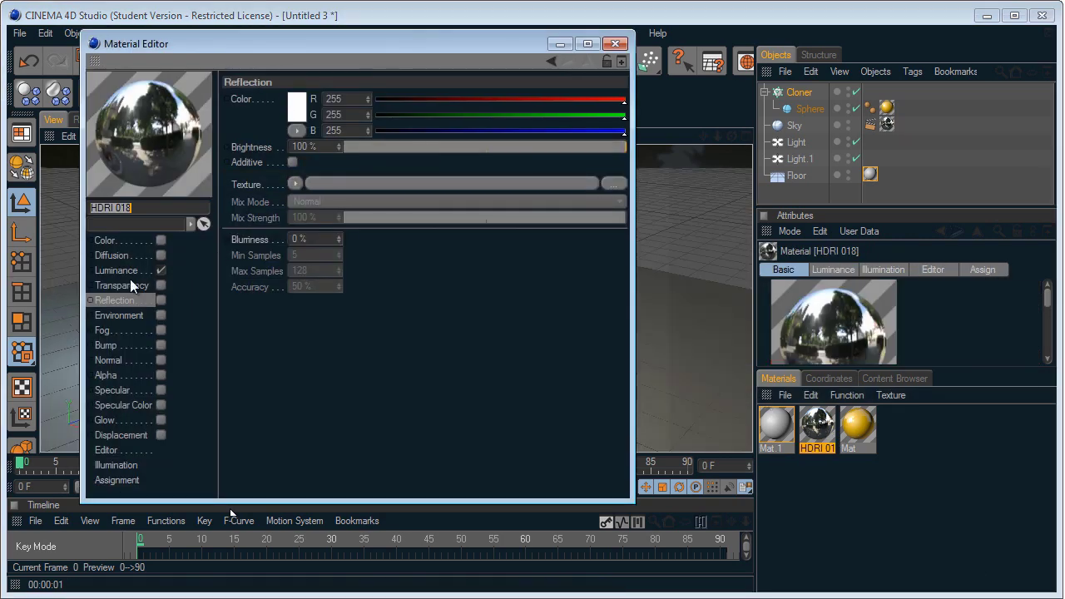
{"action": "left_click", "coordinate": [126, 269]}
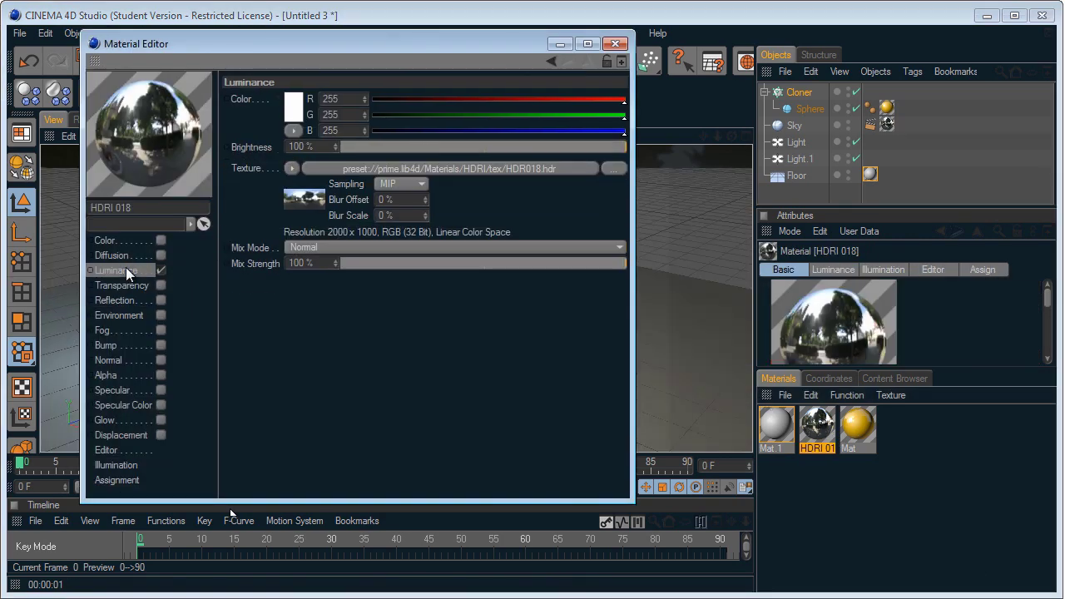
{"action": "left_click", "coordinate": [294, 204]}
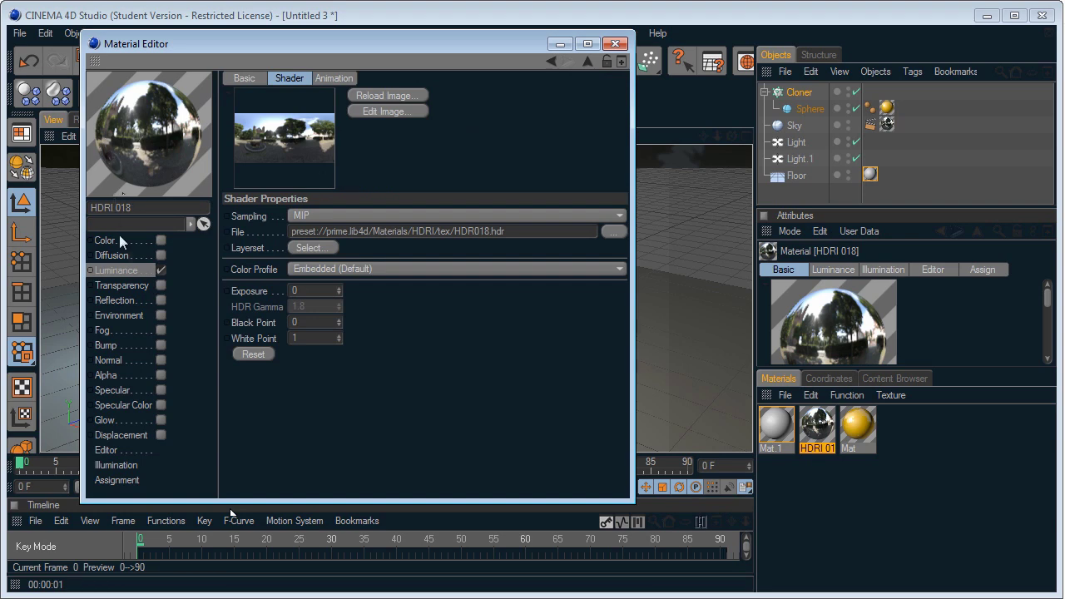
{"action": "left_click", "coordinate": [135, 269]}
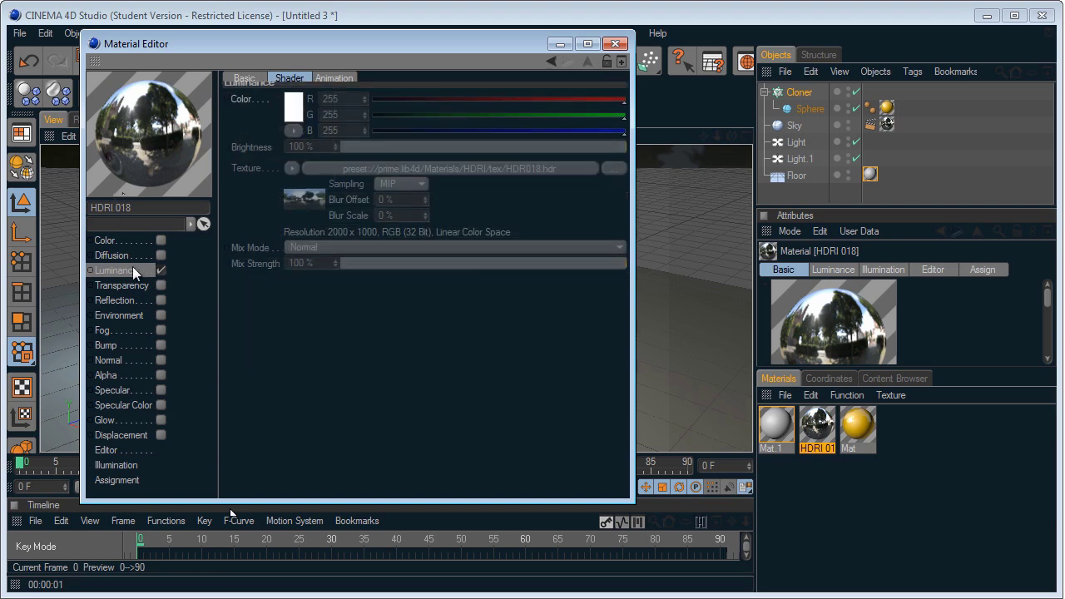
{"action": "left_click", "coordinate": [615, 43]}
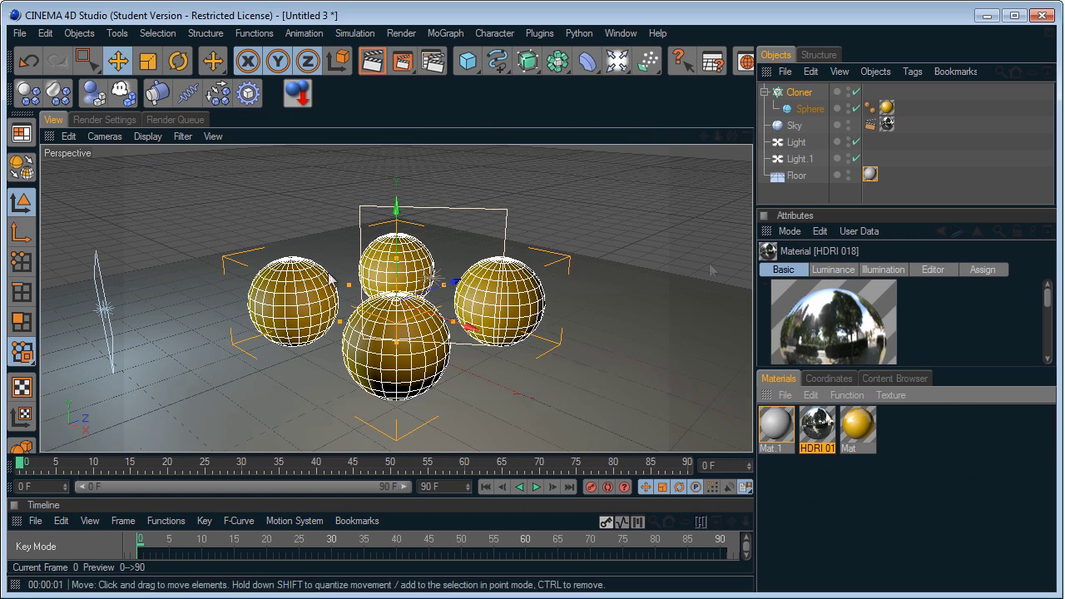
Enable Global Illumination with Low stochastic samples, Low record density and Weak smoothing, then render the view.
{"action": "left_click", "coordinate": [101, 119]}
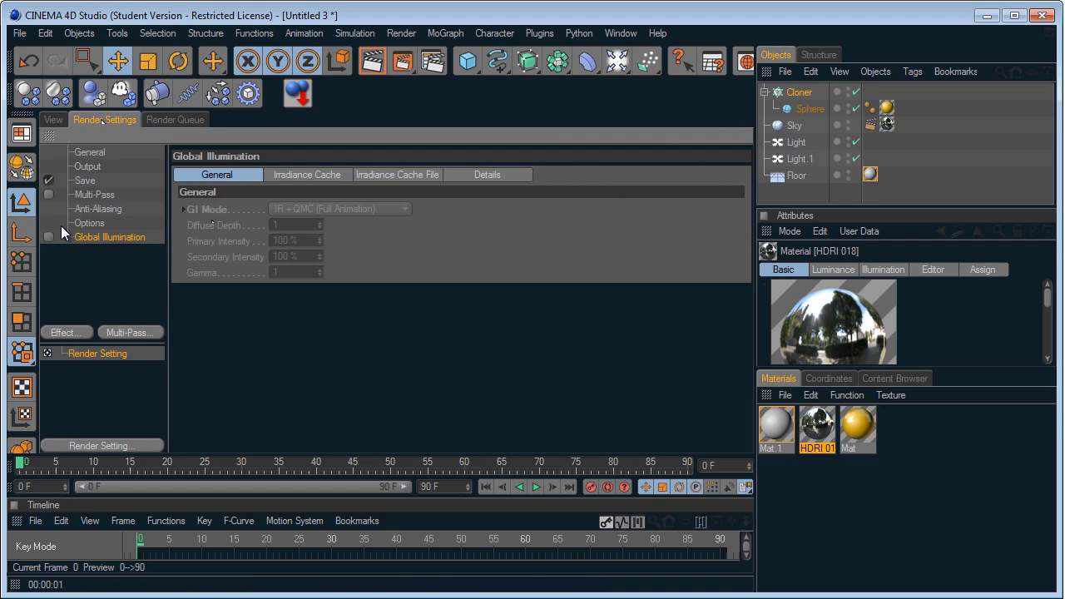
{"action": "left_click", "coordinate": [48, 236]}
{"action": "left_click", "coordinate": [298, 176]}
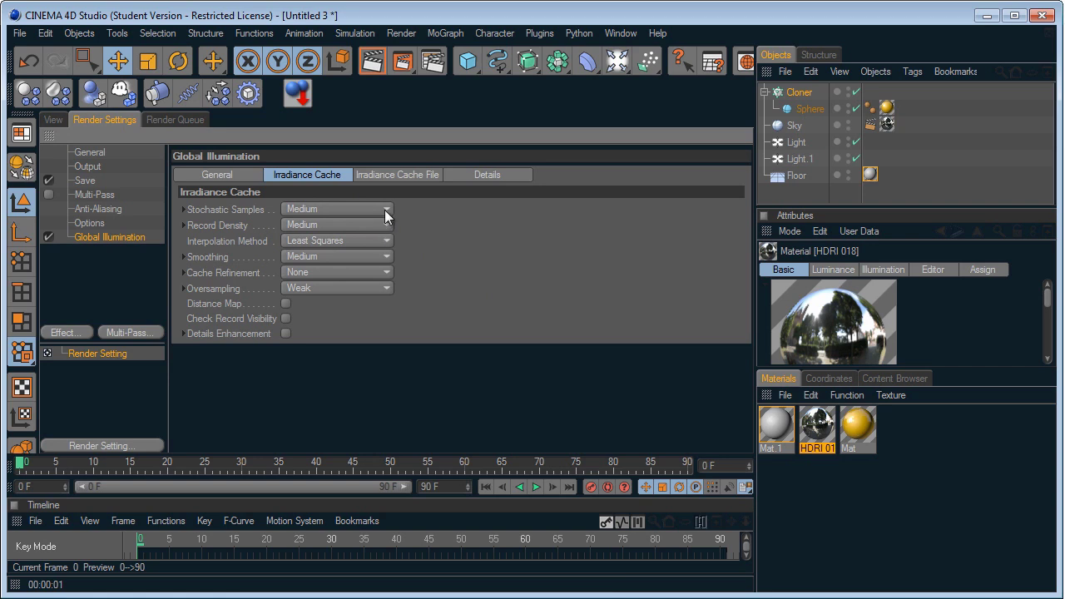
{"action": "left_click", "coordinate": [369, 210]}
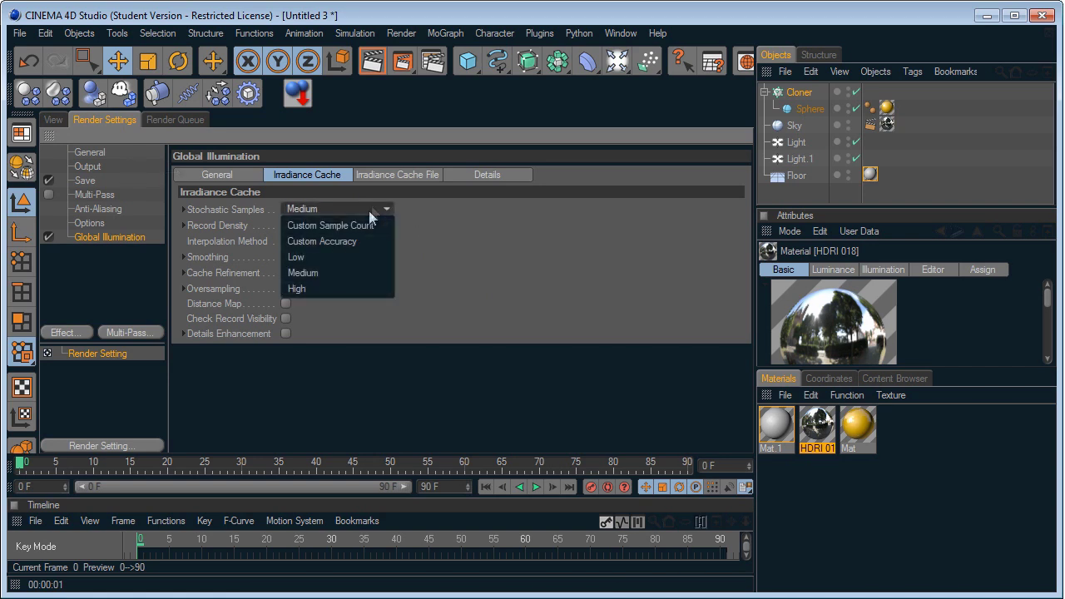
{"action": "left_click", "coordinate": [362, 253]}
{"action": "left_click", "coordinate": [361, 226]}
{"action": "left_click", "coordinate": [362, 272]}
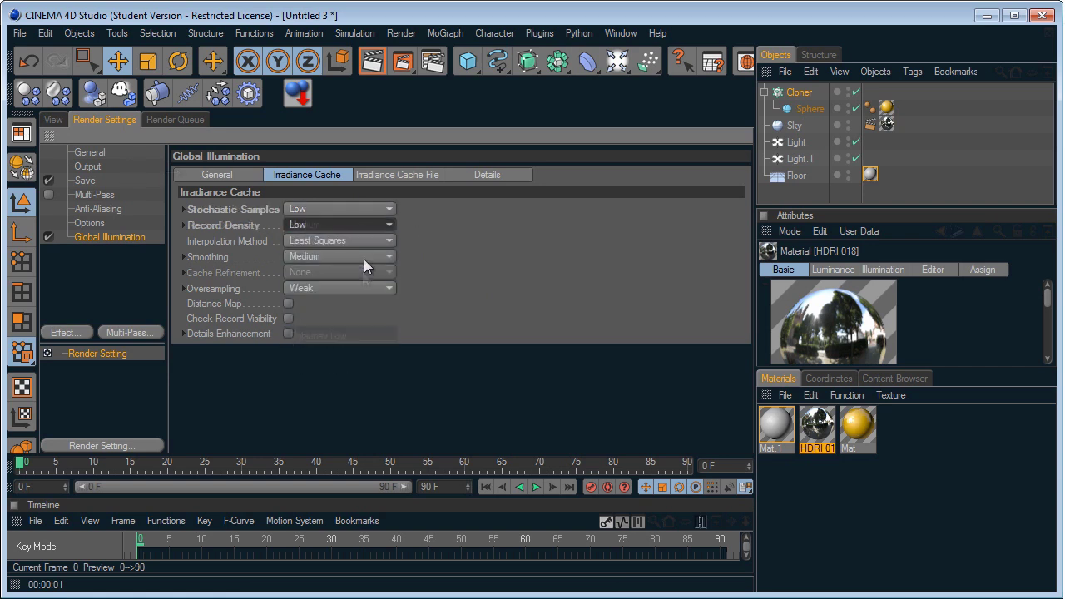
{"action": "left_click", "coordinate": [351, 257]}
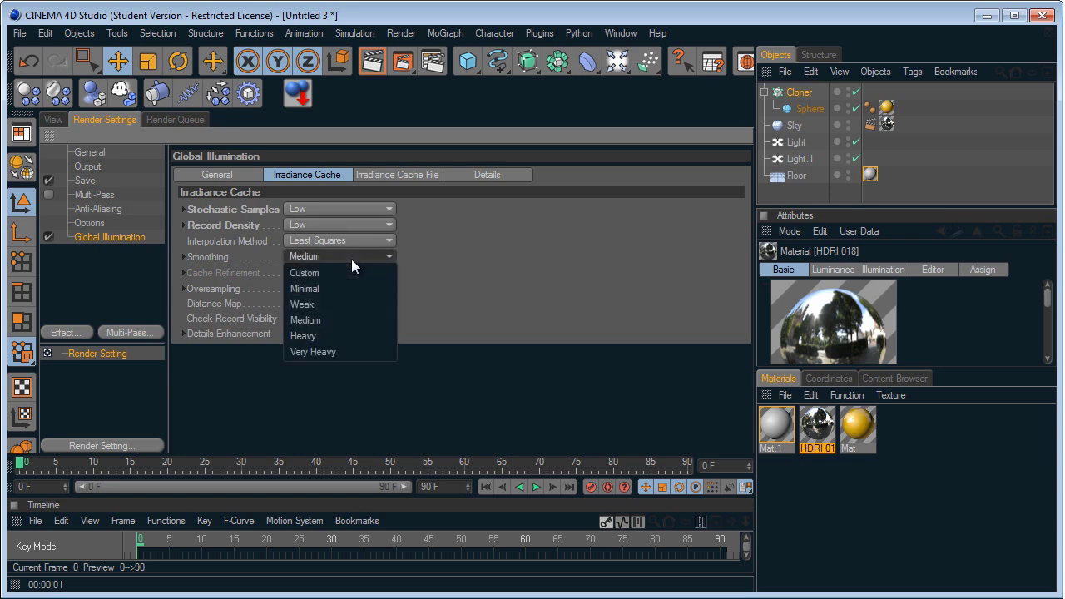
{"action": "left_click", "coordinate": [352, 306]}
{"action": "left_click", "coordinate": [53, 119]}
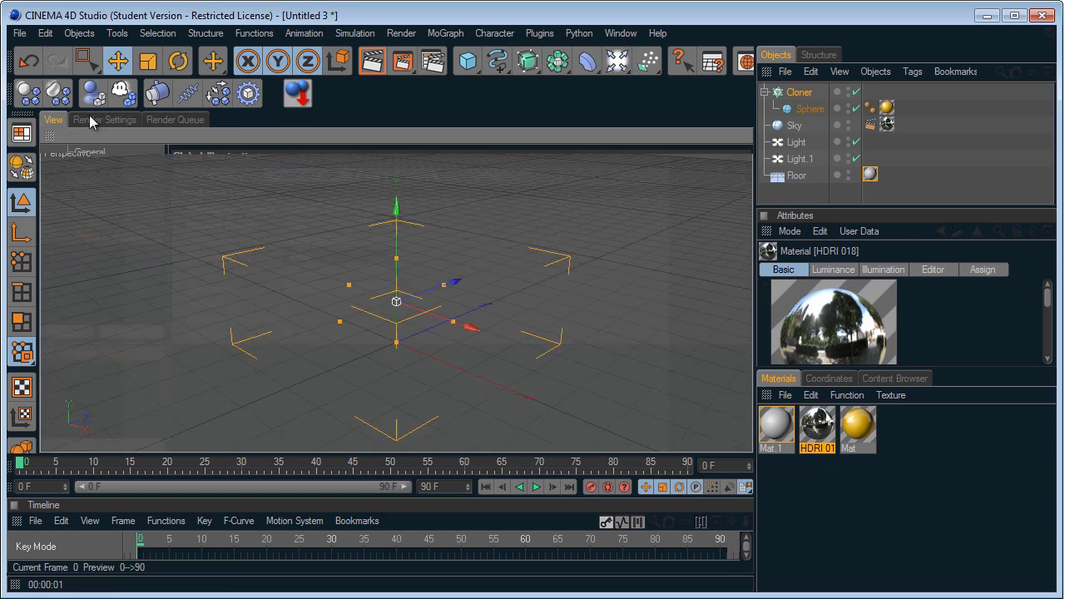
{"action": "left_click", "coordinate": [366, 67]}
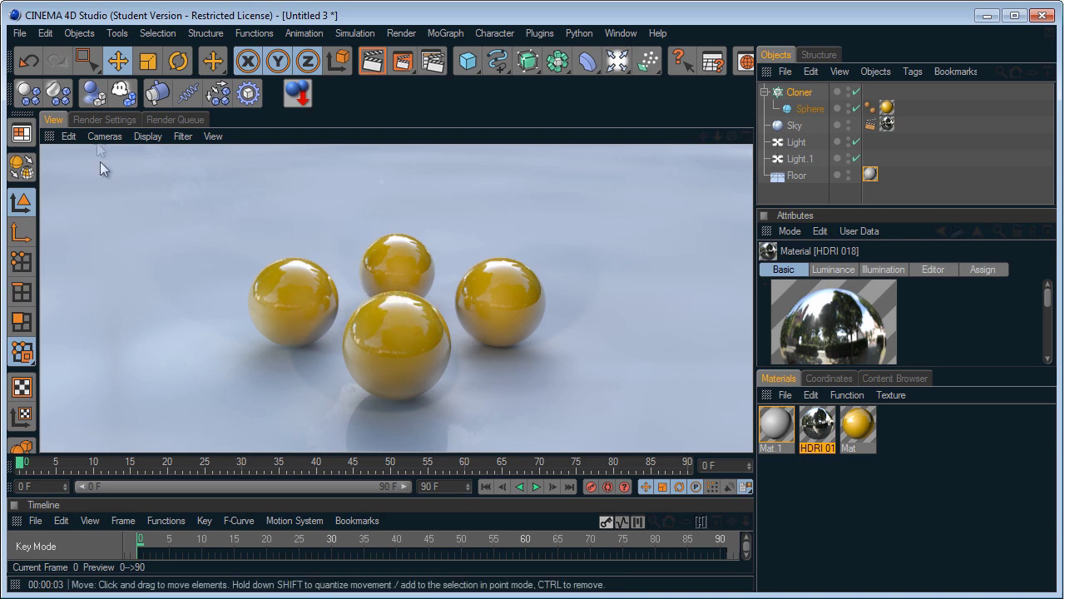
Set anti-aliasing to Best with a 2x2 maximum level and render the view.
{"action": "left_click", "coordinate": [116, 119]}
{"action": "left_click", "coordinate": [100, 208]}
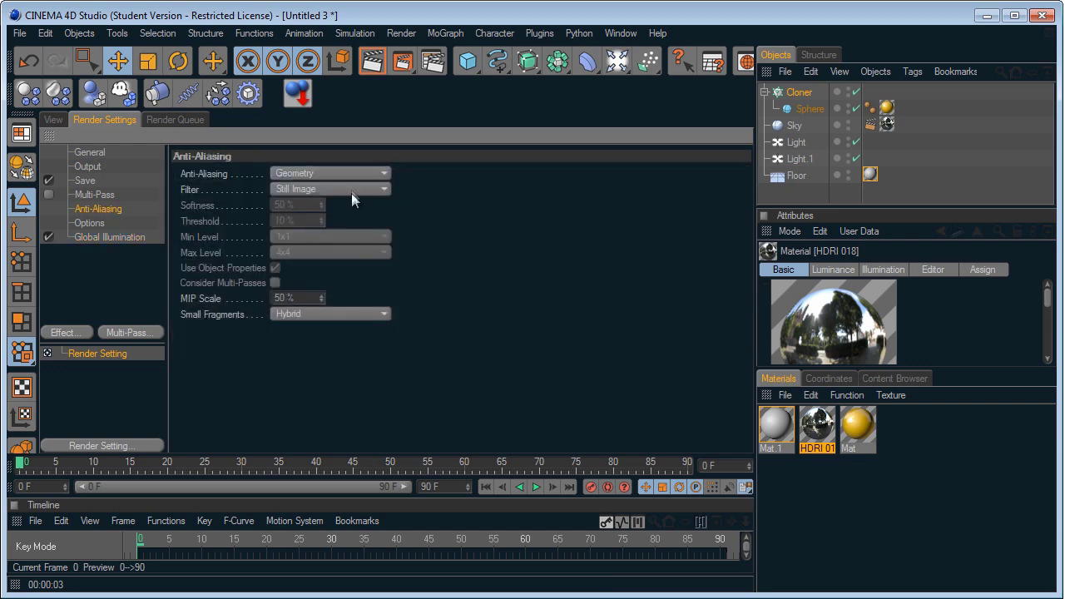
{"action": "left_click", "coordinate": [352, 189]}
{"action": "left_click", "coordinate": [352, 185]}
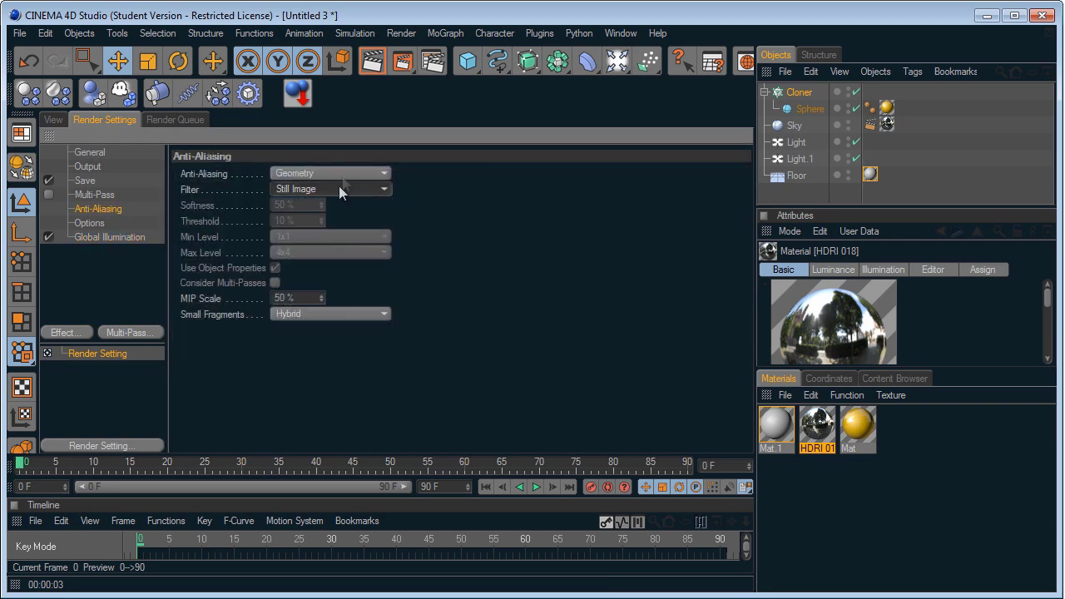
{"action": "left_click", "coordinate": [338, 186]}
{"action": "left_click", "coordinate": [338, 173]}
{"action": "left_click", "coordinate": [355, 223]}
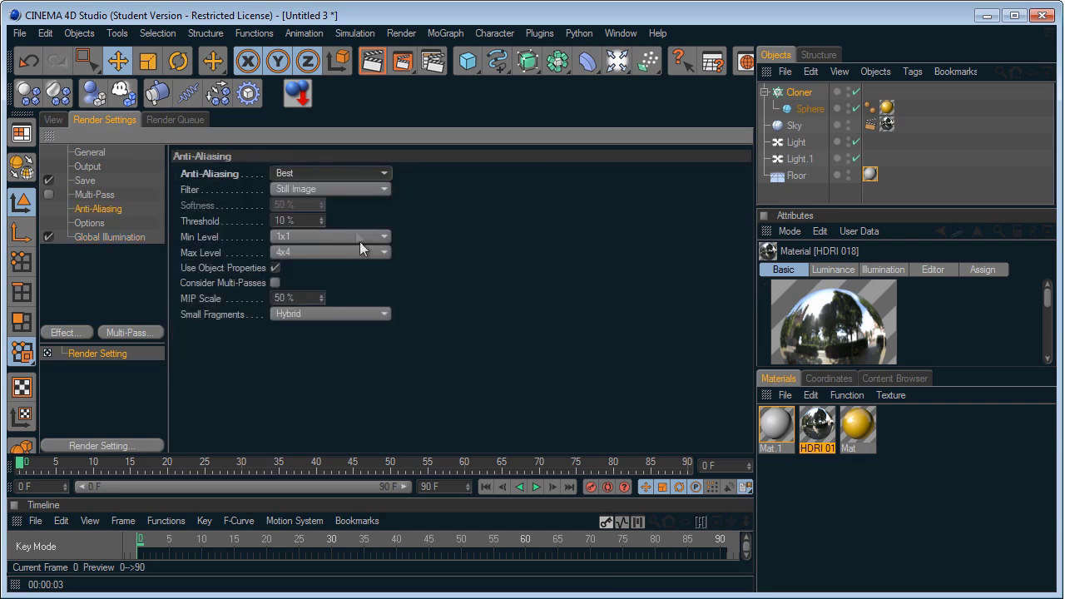
{"action": "left_click", "coordinate": [363, 255]}
{"action": "left_click", "coordinate": [358, 283]}
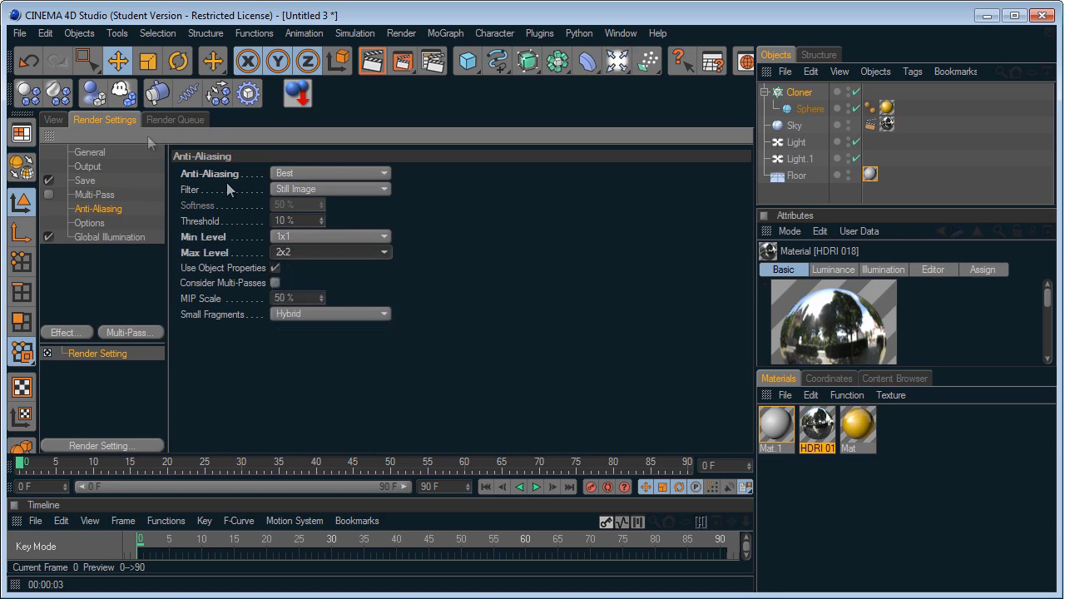
{"action": "left_click", "coordinate": [60, 117]}
{"action": "left_click", "coordinate": [379, 72]}
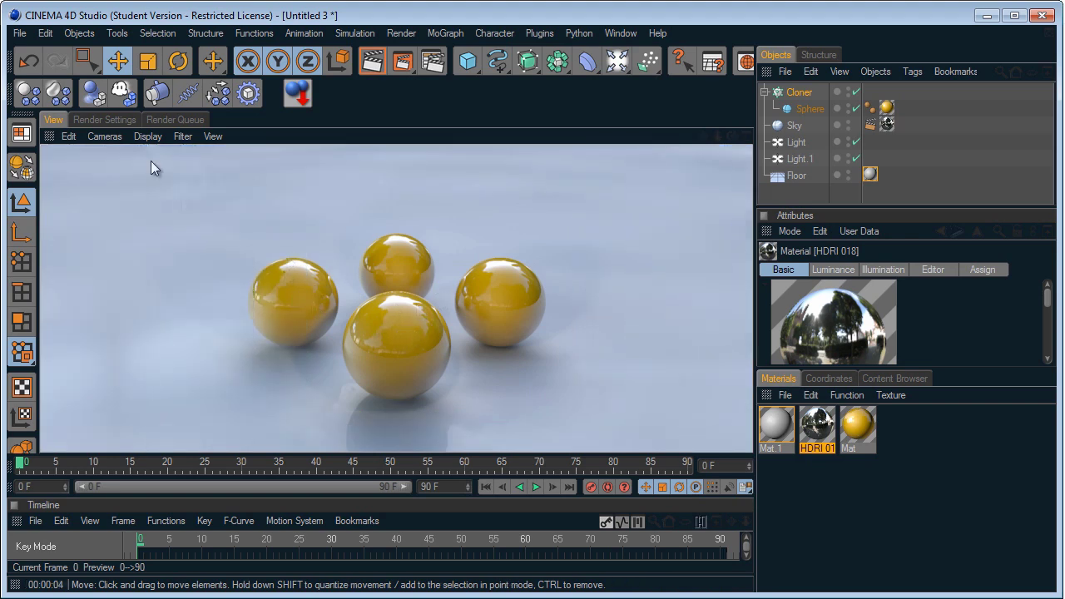
Recheck that the anti-aliasing maximum level stays at 2x2, then return to the viewport.
{"action": "left_click", "coordinate": [92, 121]}
{"action": "left_click", "coordinate": [334, 254]}
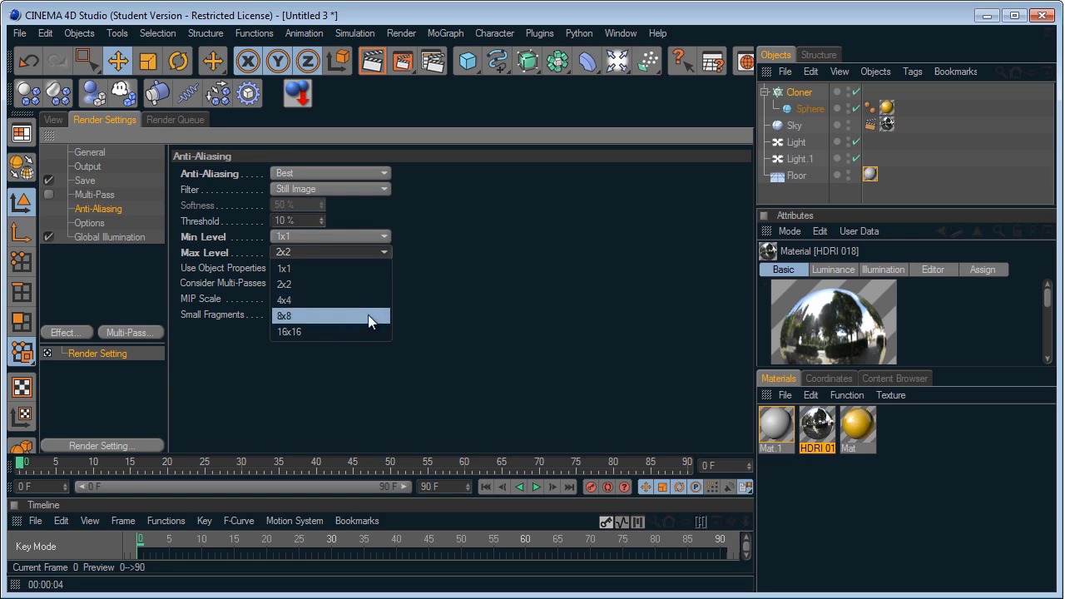
{"action": "left_click", "coordinate": [461, 328]}
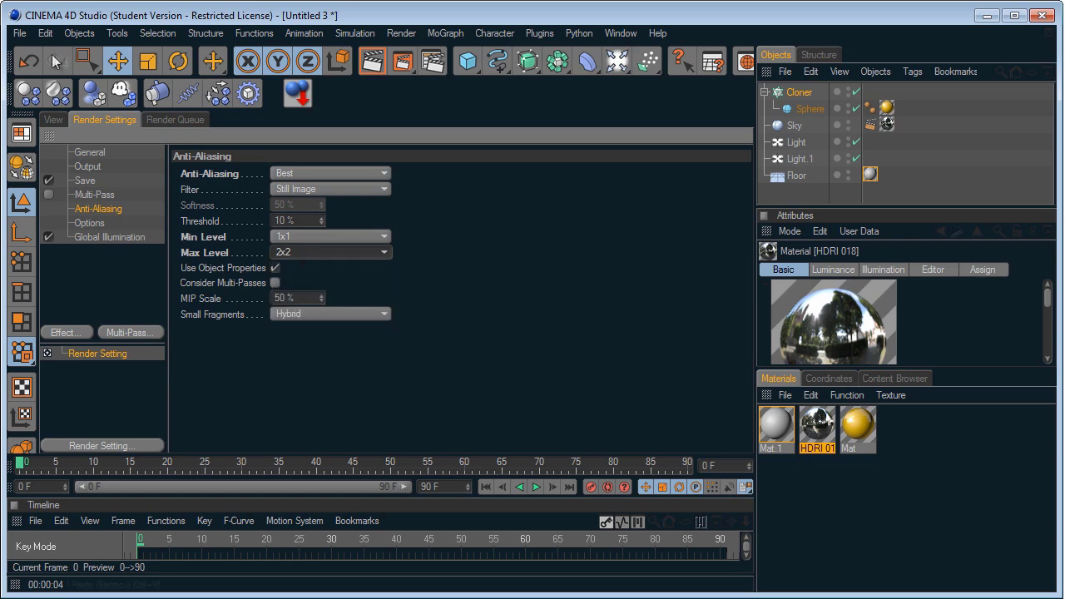
{"action": "left_click", "coordinate": [55, 118]}
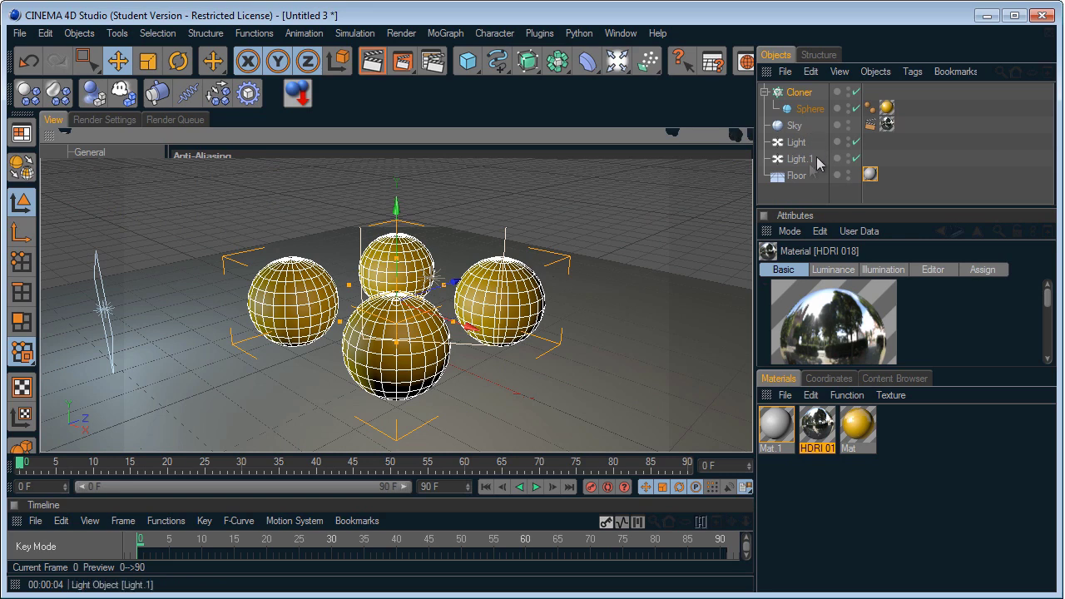
Add a new light to the scene and render the view.
{"action": "left_click", "coordinate": [622, 68]}
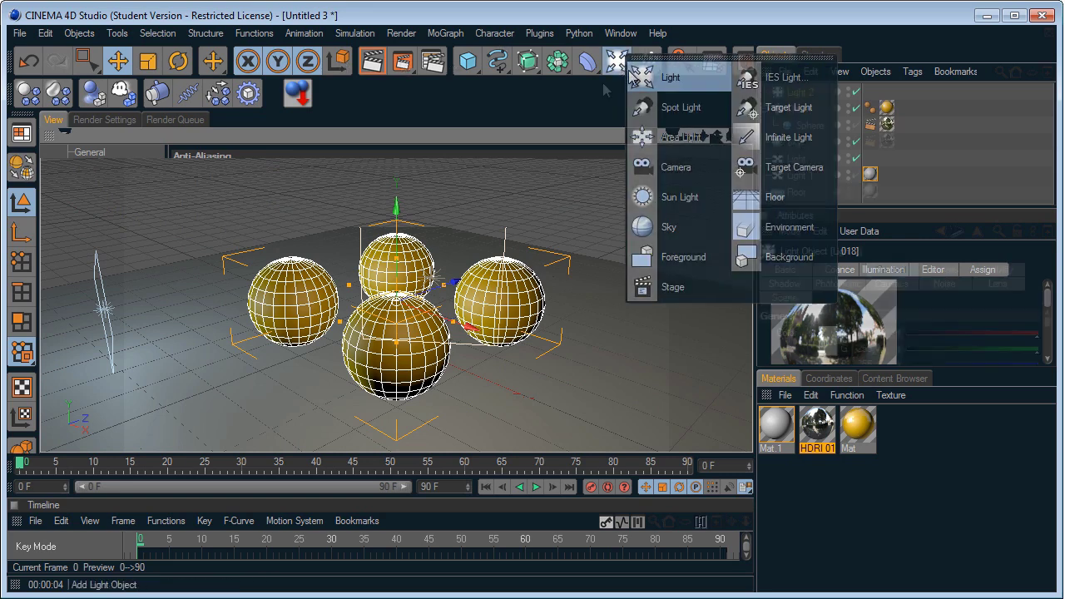
{"action": "left_click", "coordinate": [643, 78]}
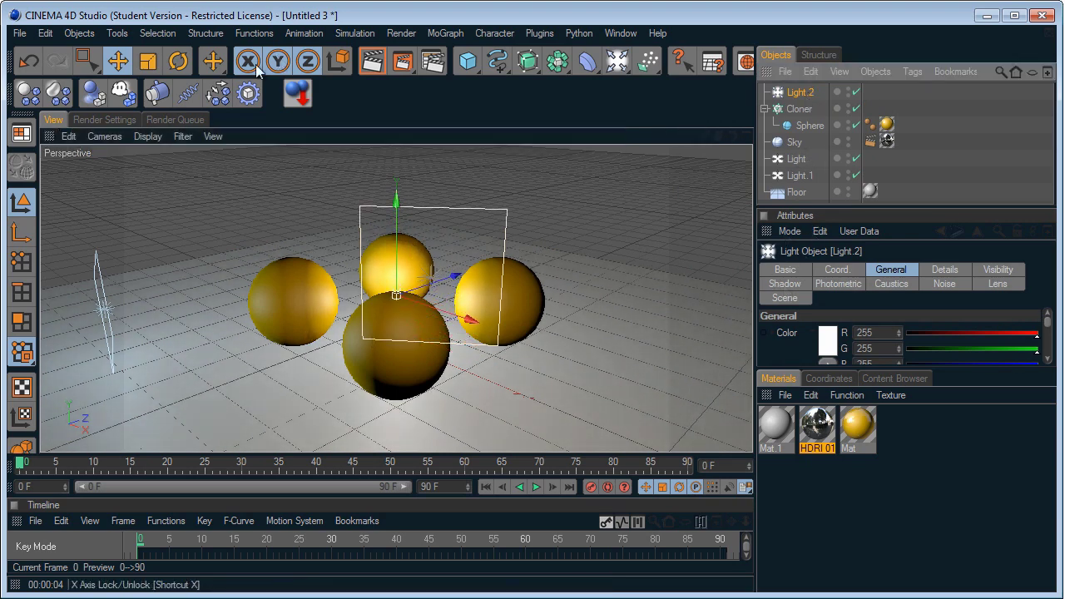
{"action": "left_click", "coordinate": [375, 63]}
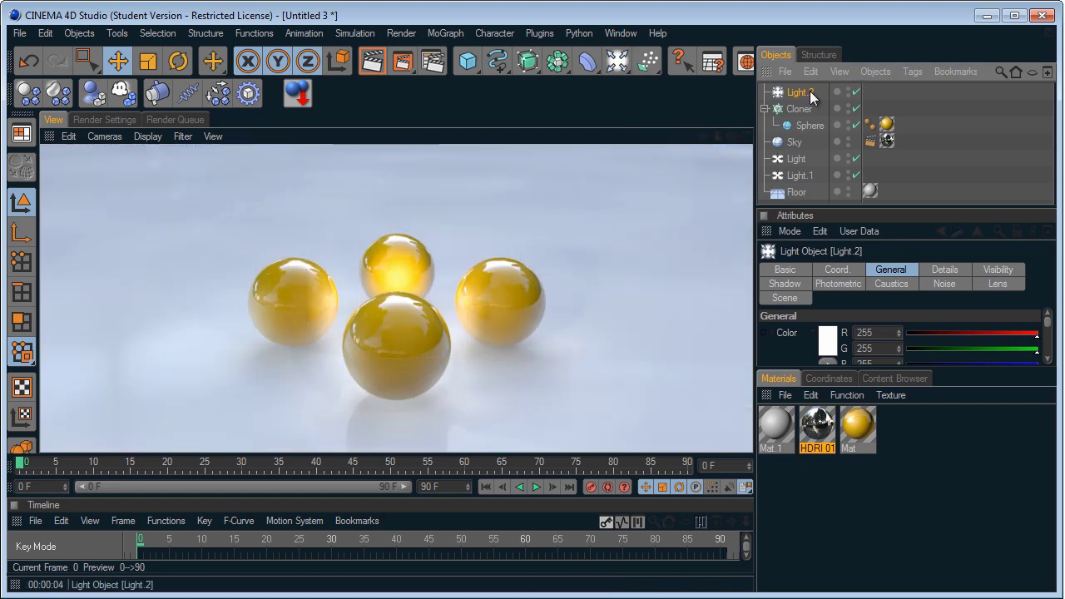
Set Light.2's Visible Light to Volumetric and render the glowing result.
{"action": "left_click", "coordinate": [808, 92]}
{"action": "left_click", "coordinate": [888, 271]}
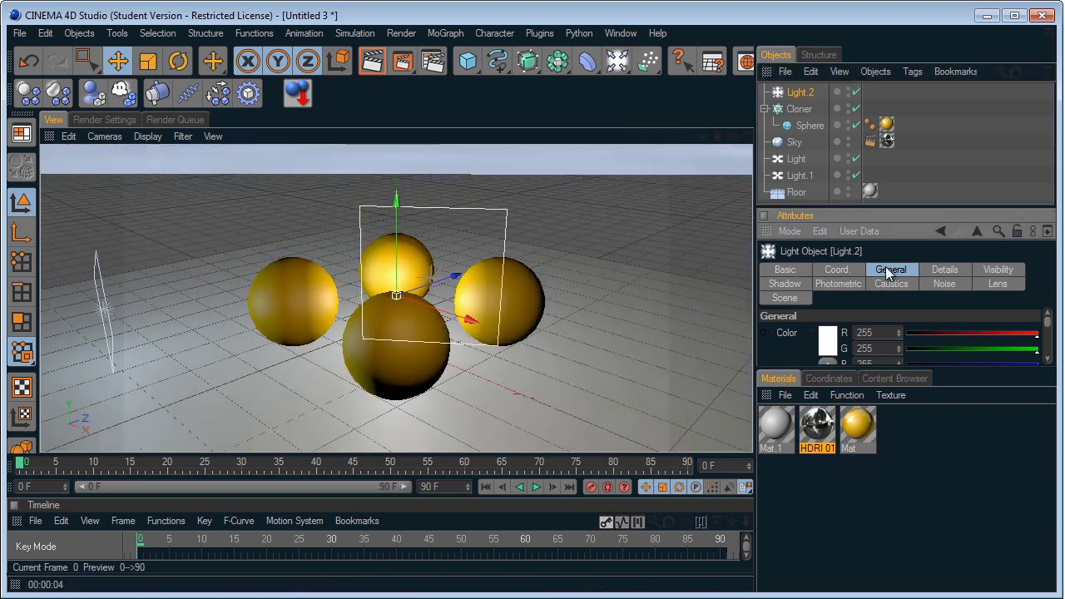
{"action": "left_click_drag", "start_coordinate": [1049, 325], "coordinate": [1050, 338]}
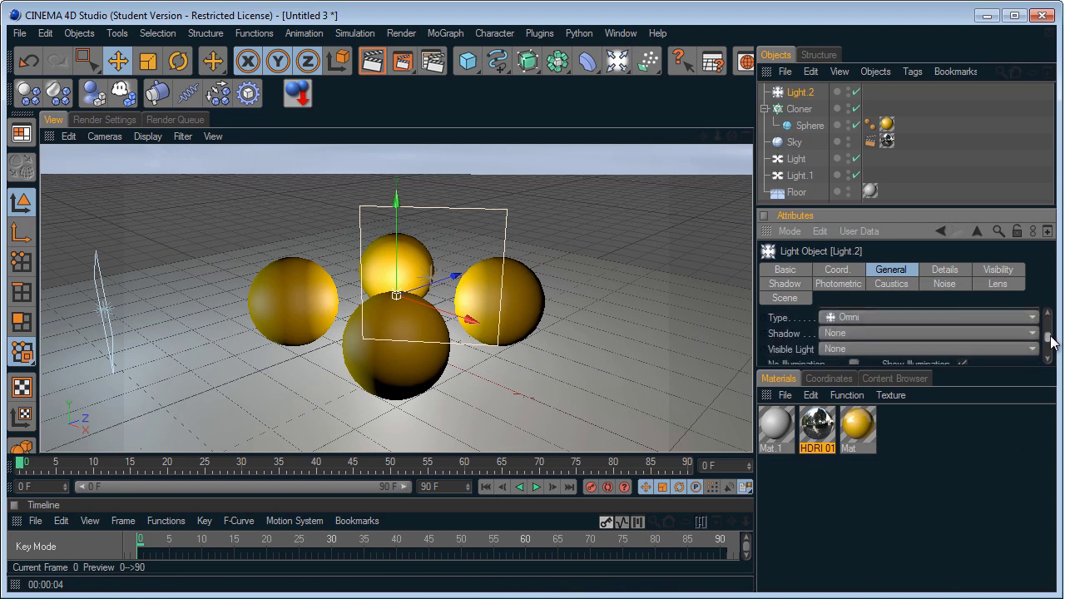
{"action": "left_click", "coordinate": [879, 345]}
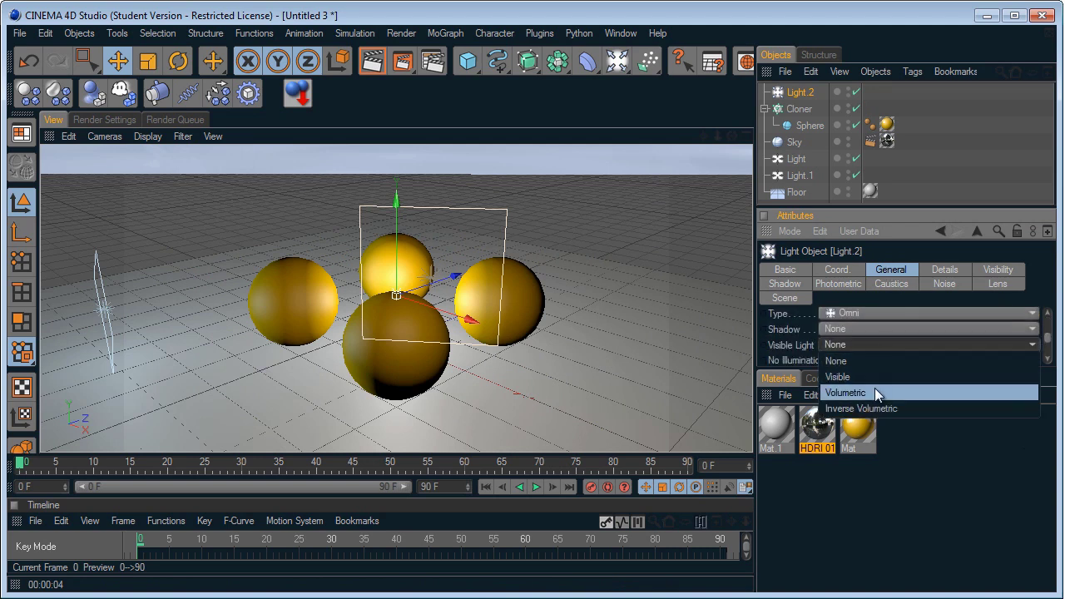
{"action": "left_click", "coordinate": [847, 393]}
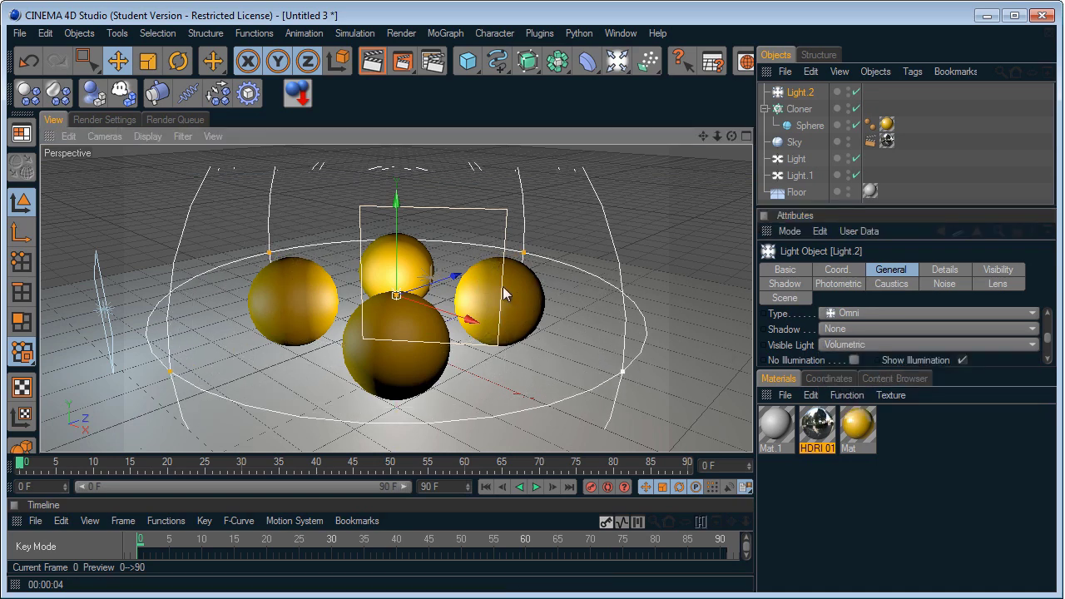
{"action": "left_click", "coordinate": [371, 63]}
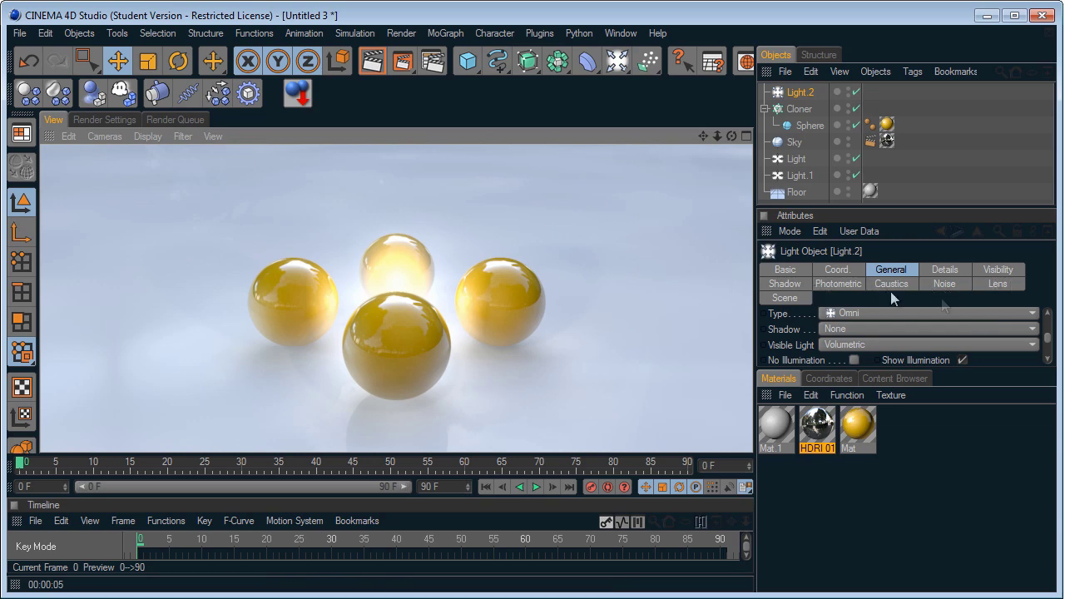
{"action": "left_click", "coordinate": [791, 284]}
Set Light.2's shadow to Shadow Maps (Soft) and render the active view.
{"action": "scroll", "coordinate": [960, 321], "scroll_direction": "up", "scroll_amount": 2}
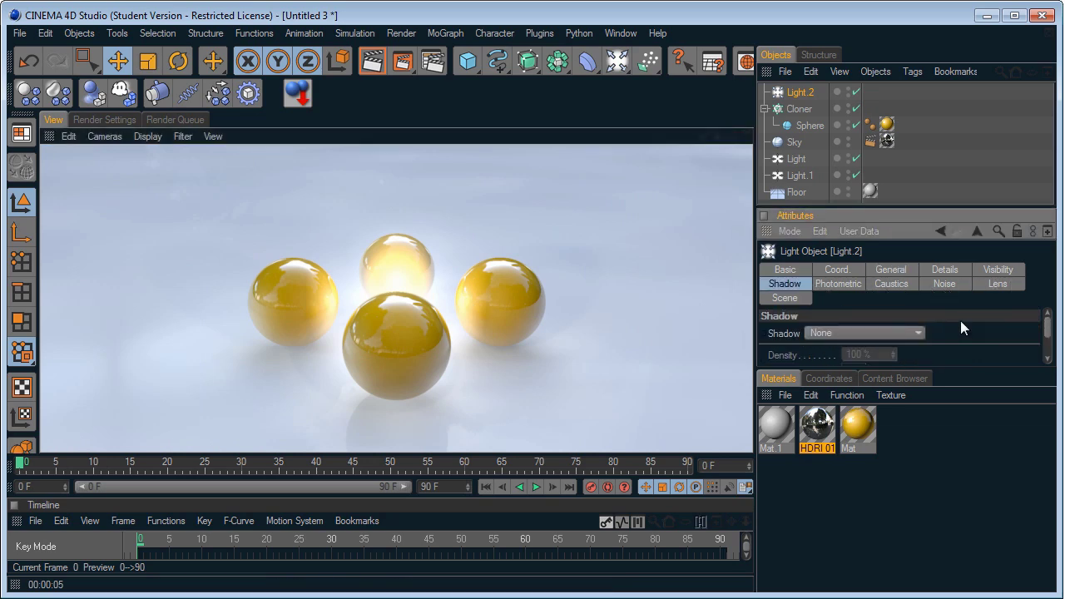
{"action": "left_click", "coordinate": [871, 332]}
{"action": "left_click", "coordinate": [872, 358]}
{"action": "left_click", "coordinate": [370, 63]}
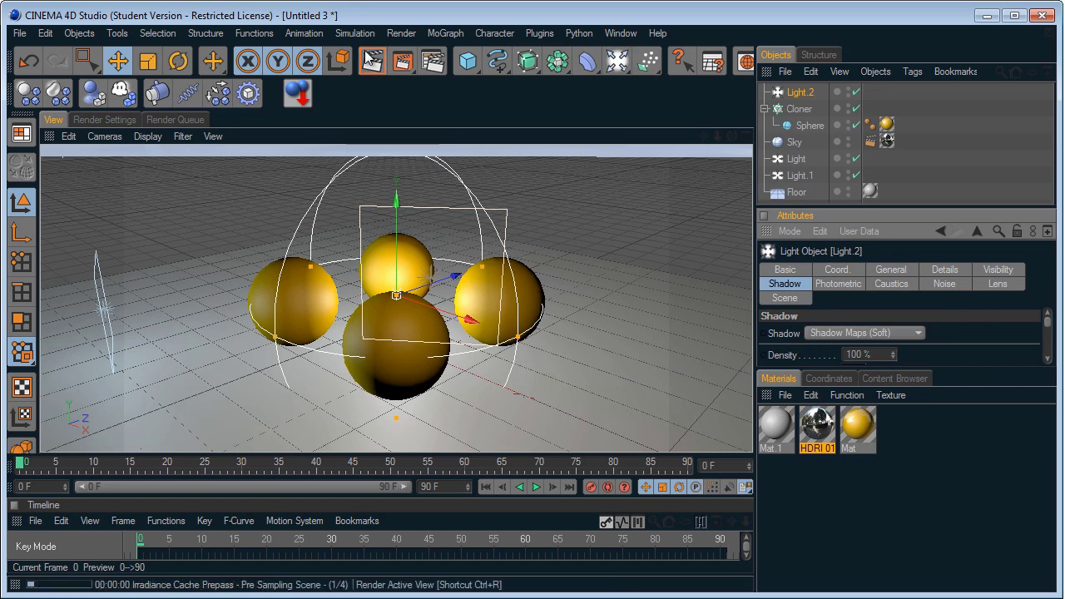